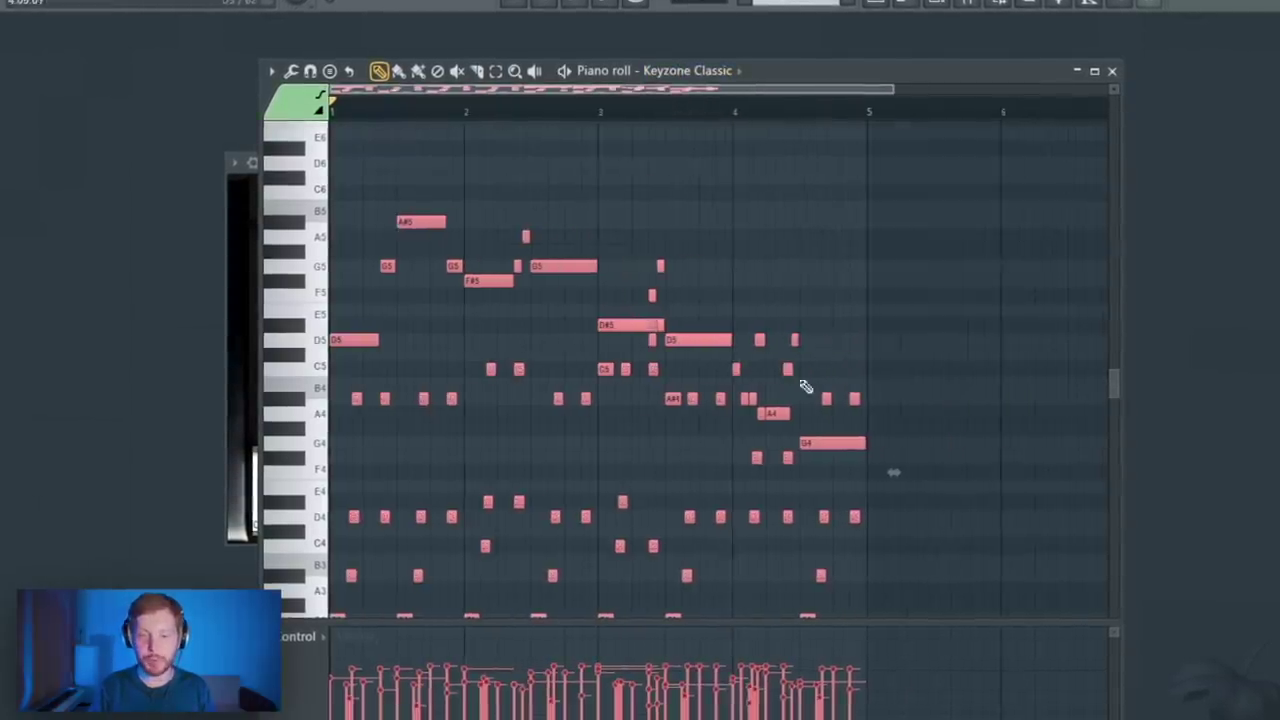
Set the tempo to 208 BPM and stretch all notes of the pattern to double length so they fill eight bars
scroll(750, 400, down, 1)
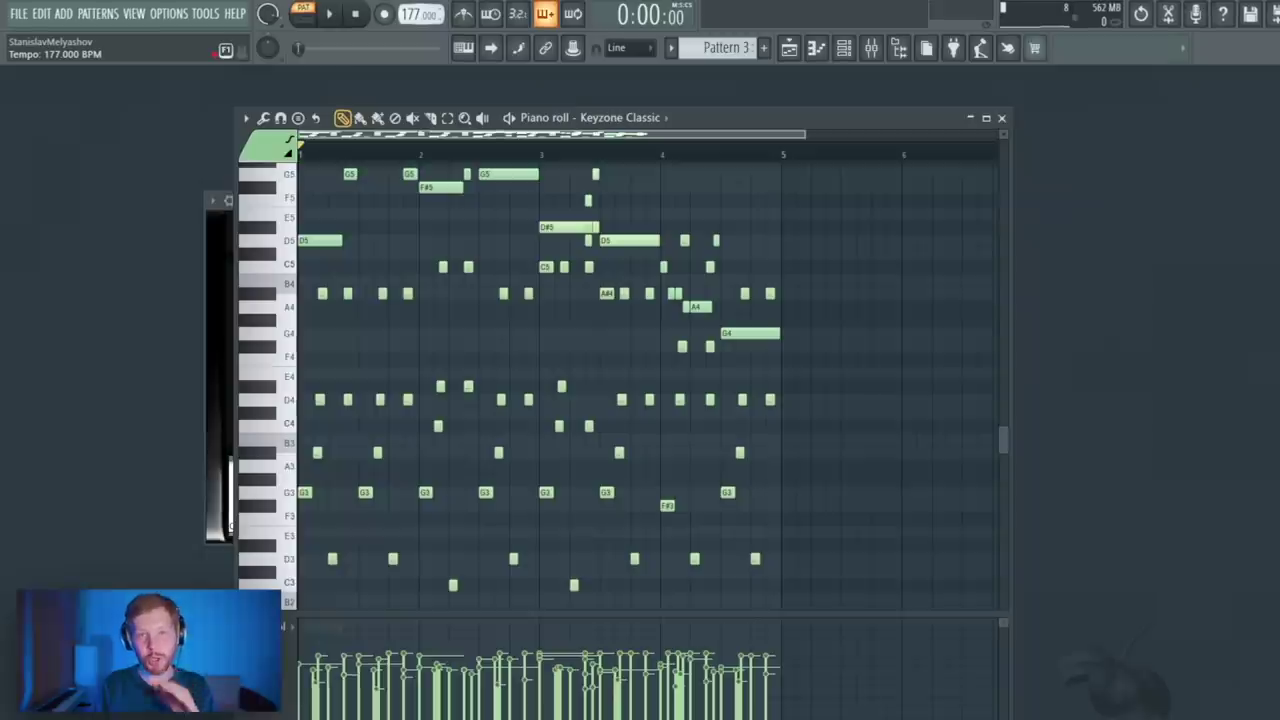
drag(908, 606, 294, 194)
scroll(843, 442, up, 3)
scroll(732, 432, down, 1)
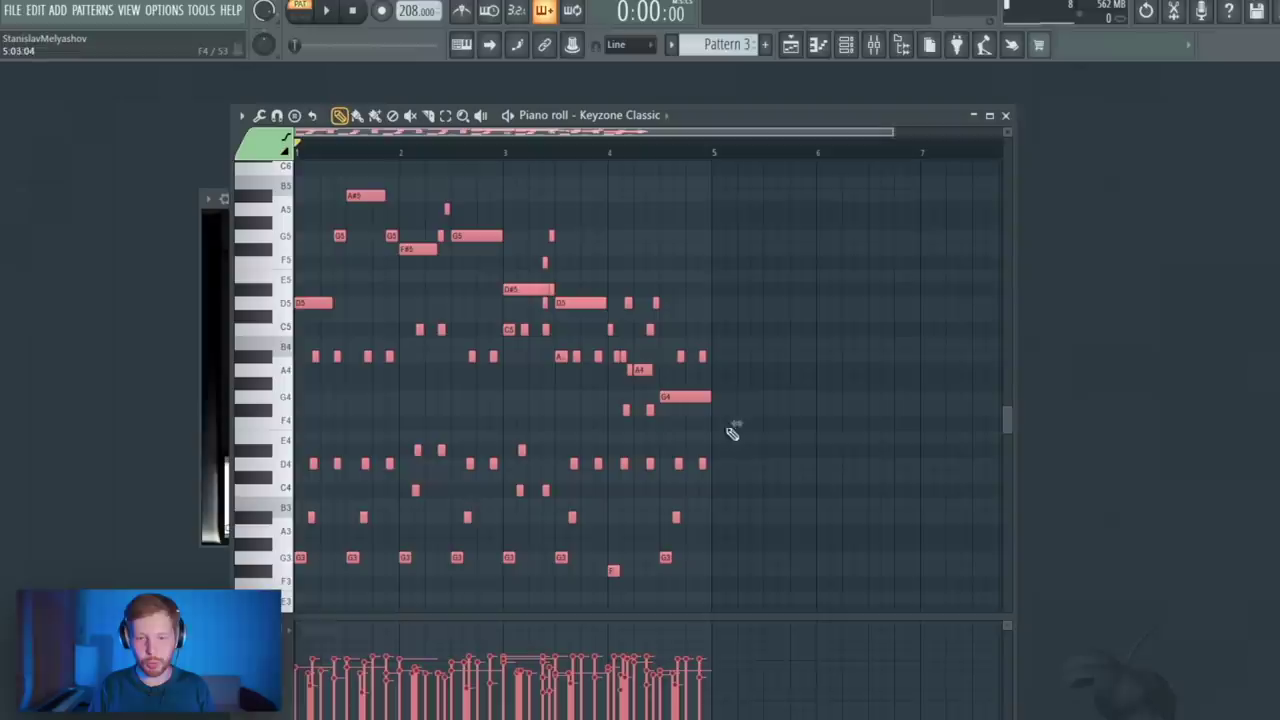
drag(738, 425, 809, 422)
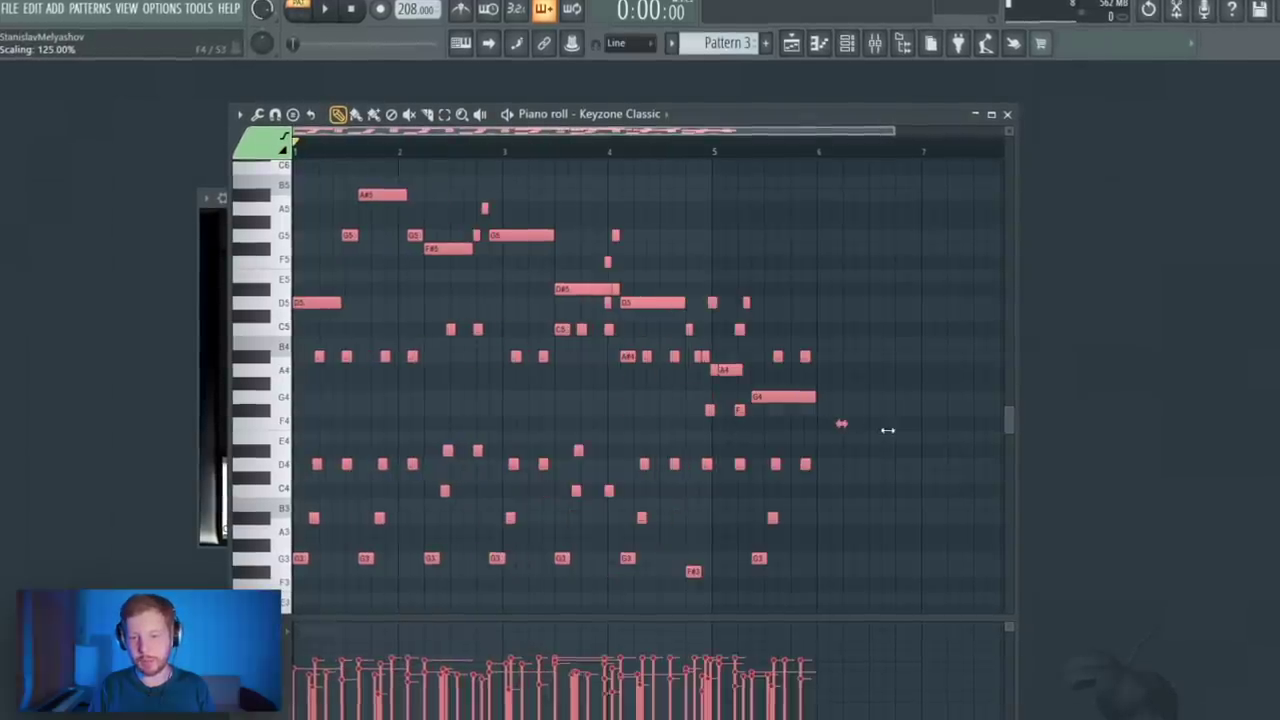
drag(887, 430, 971, 437)
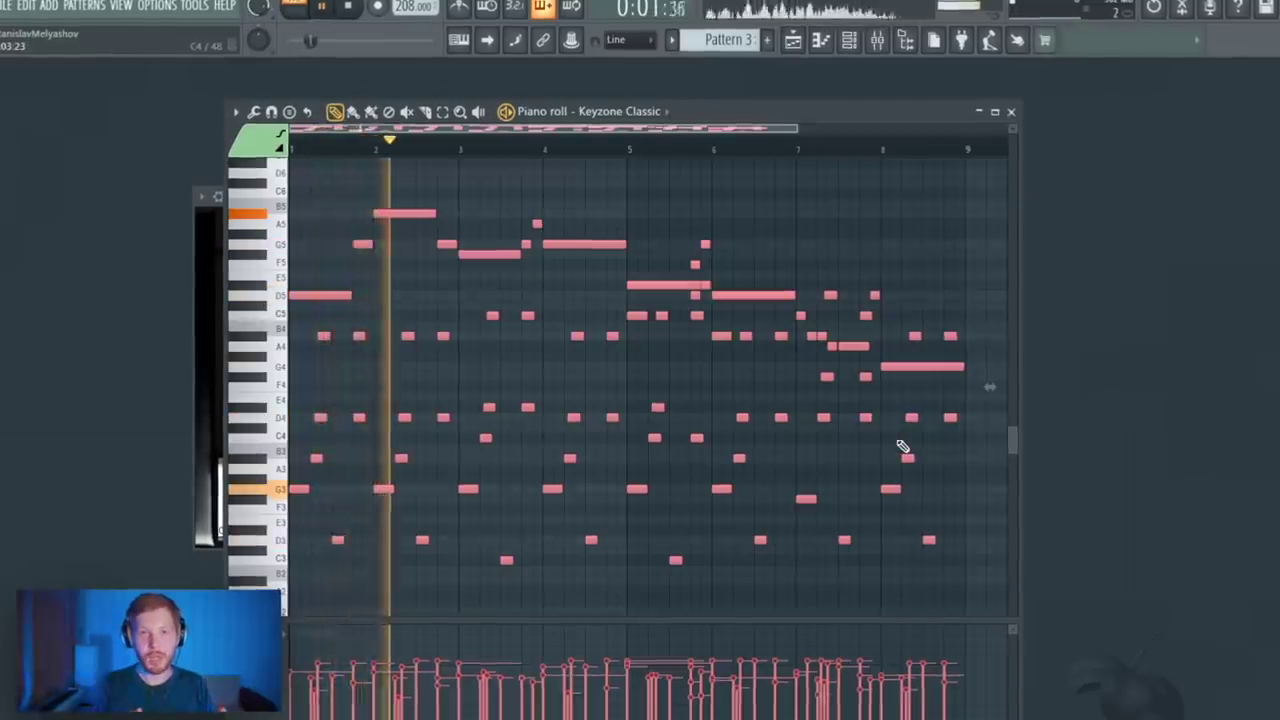
key(space)
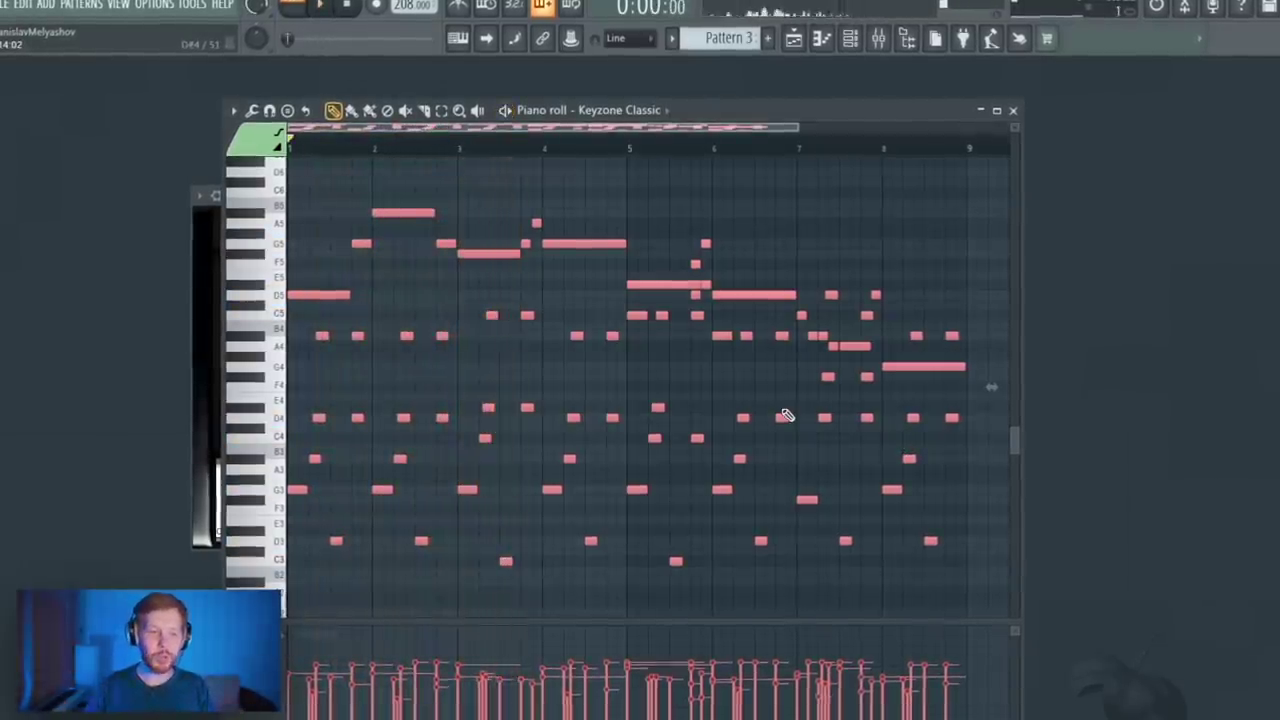
Transpose all notes up four semitones, clear the selection and play the pattern
key(ctrl+d)
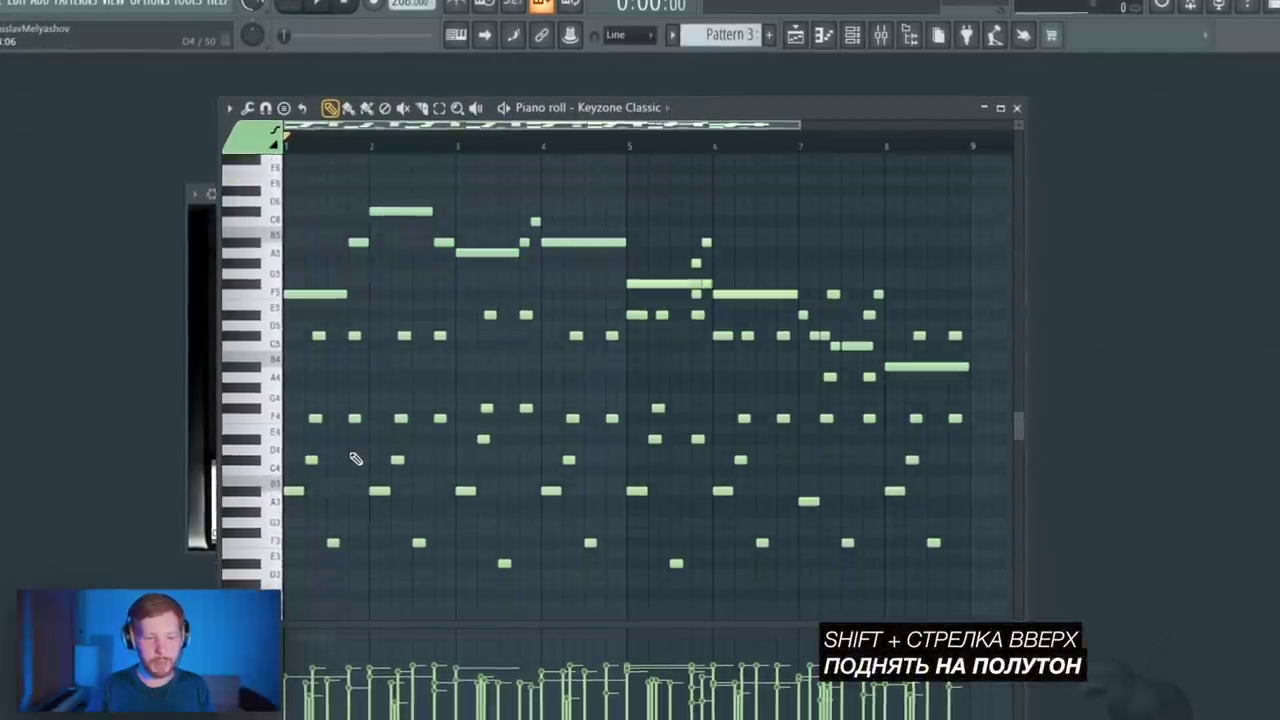
key(space)
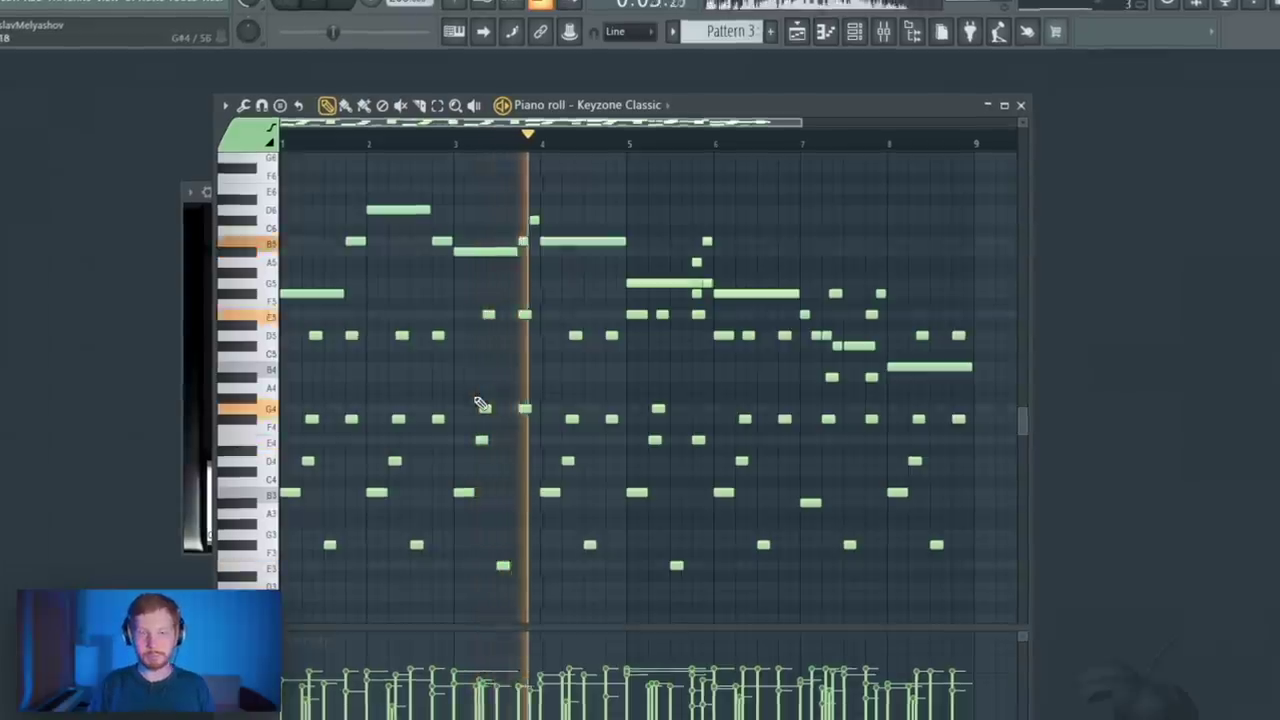
Clone the Keyzone Classic channel
key(F6)
right_click(567, 225)
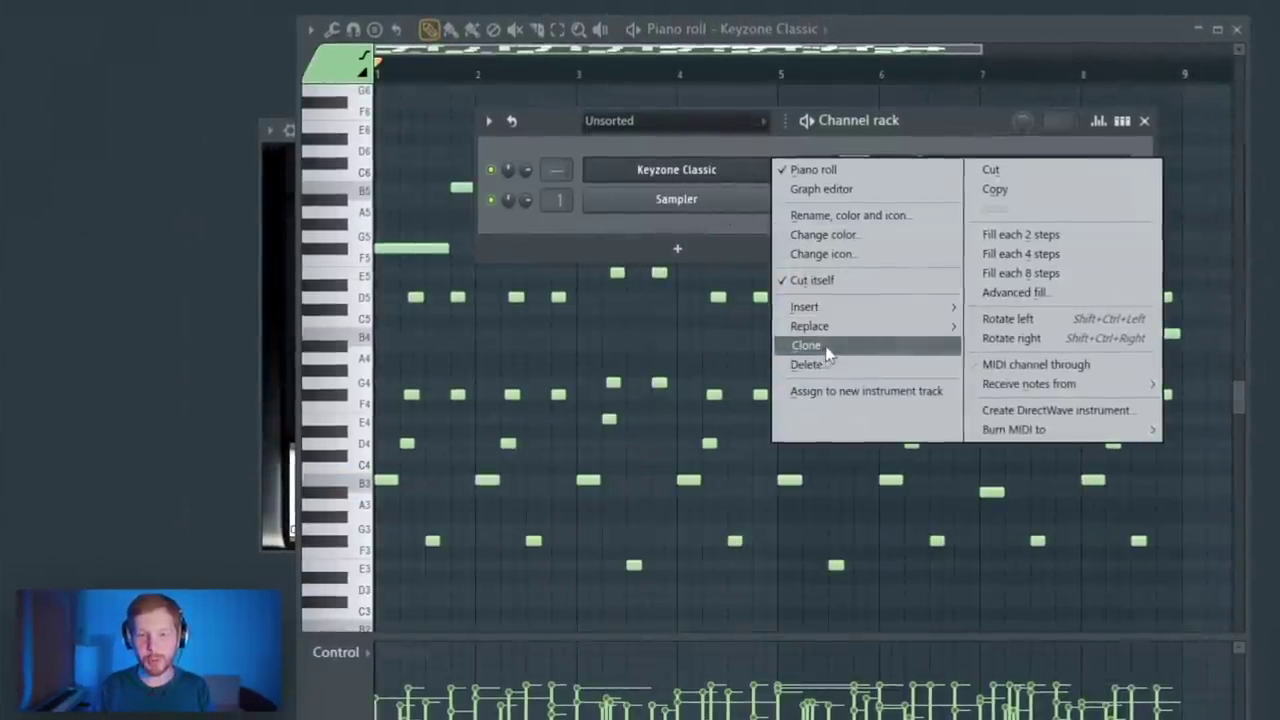
click(826, 350)
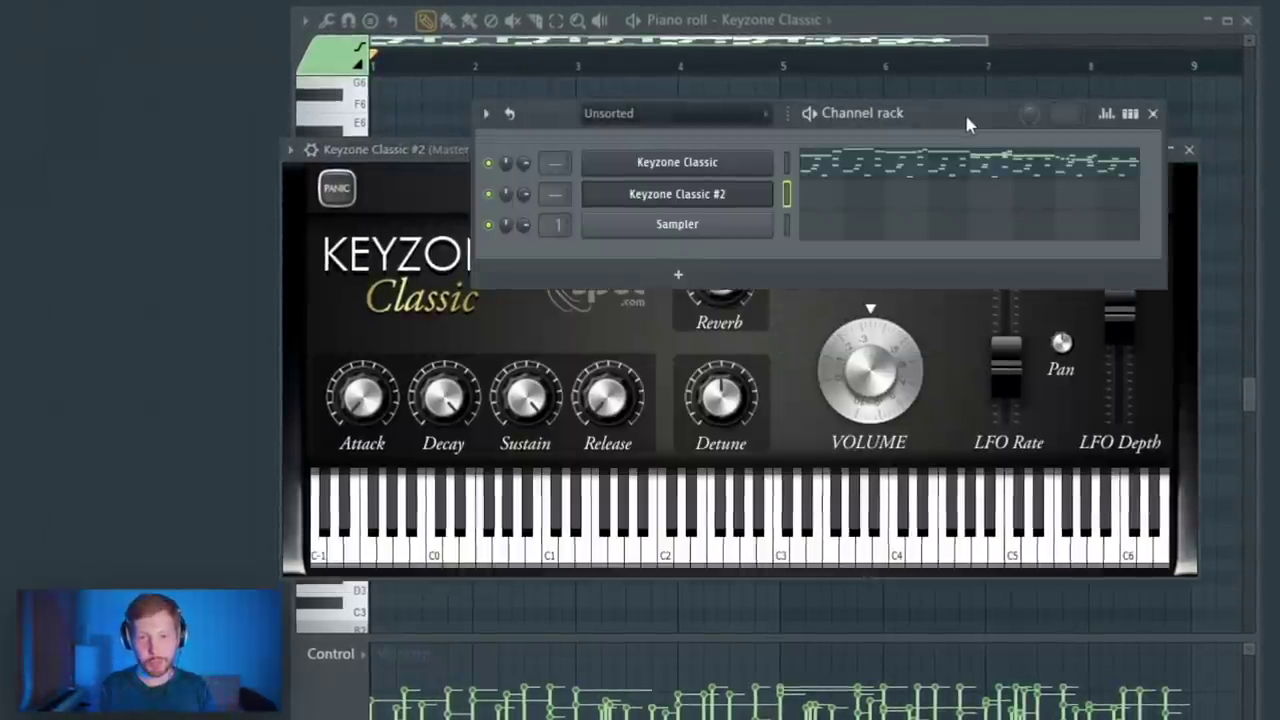
Move the accompaniment notes below the melody from Keyzone Classic to the Keyzone Classic #2 channel
click(964, 112)
click(935, 168)
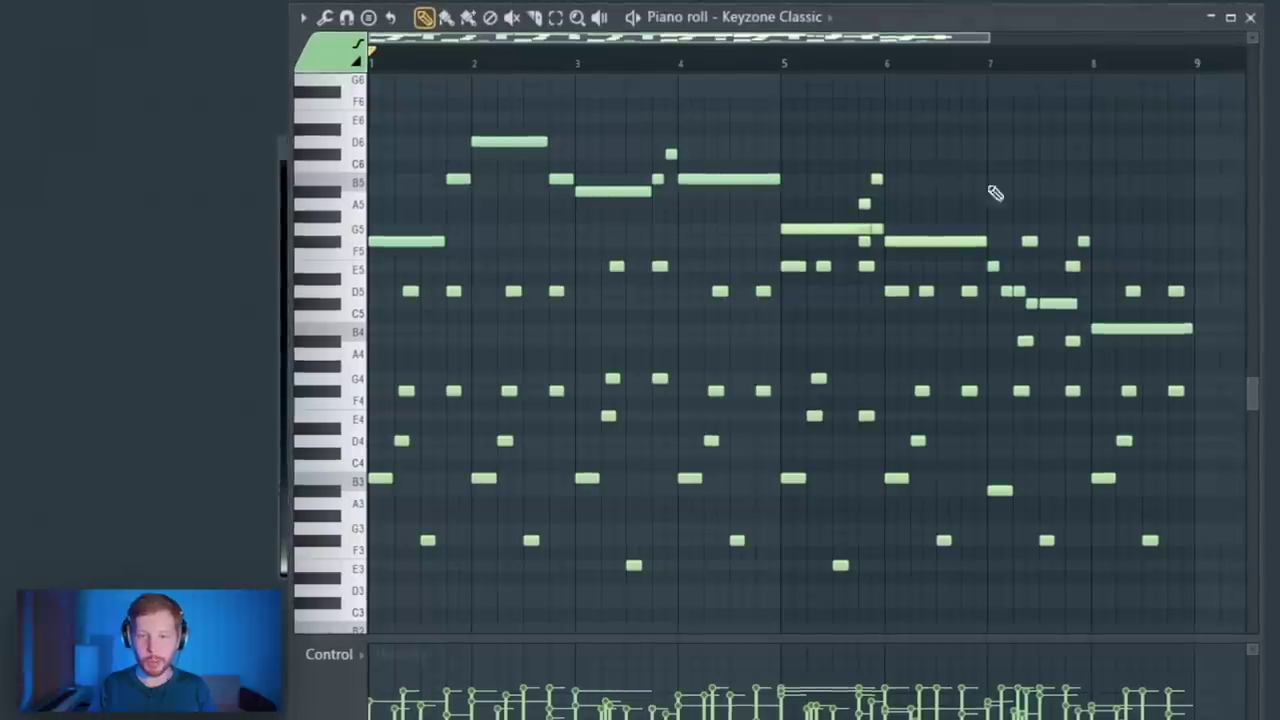
click(1251, 17)
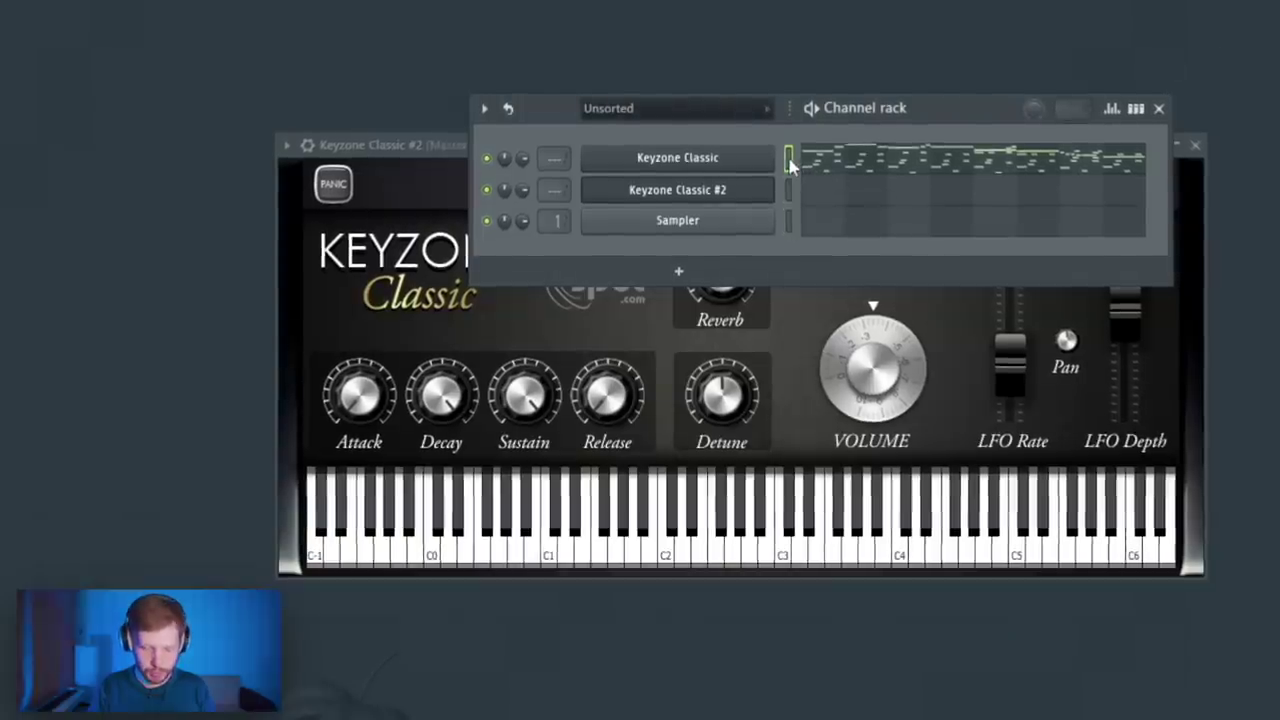
click(886, 166)
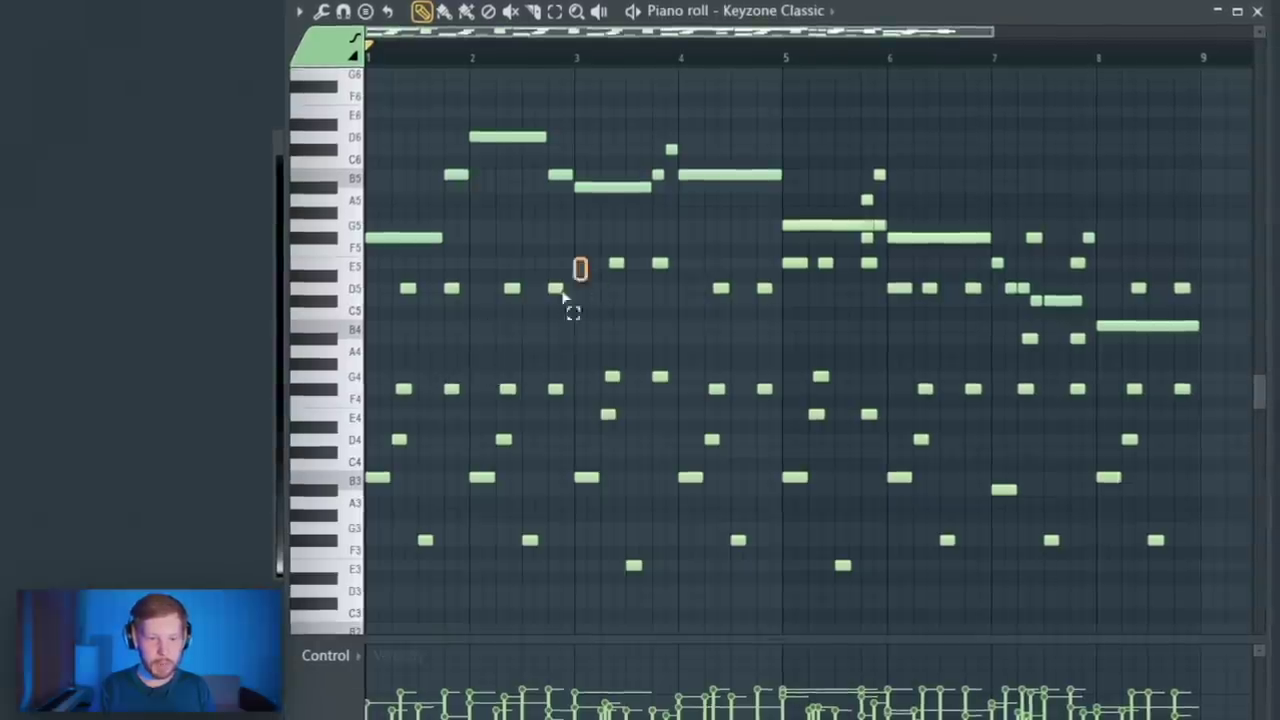
drag(562, 292, 352, 510)
key(Delete)
drag(600, 252, 789, 537)
key(Delete)
drag(894, 280, 1015, 495)
key(Delete)
double_click(865, 236)
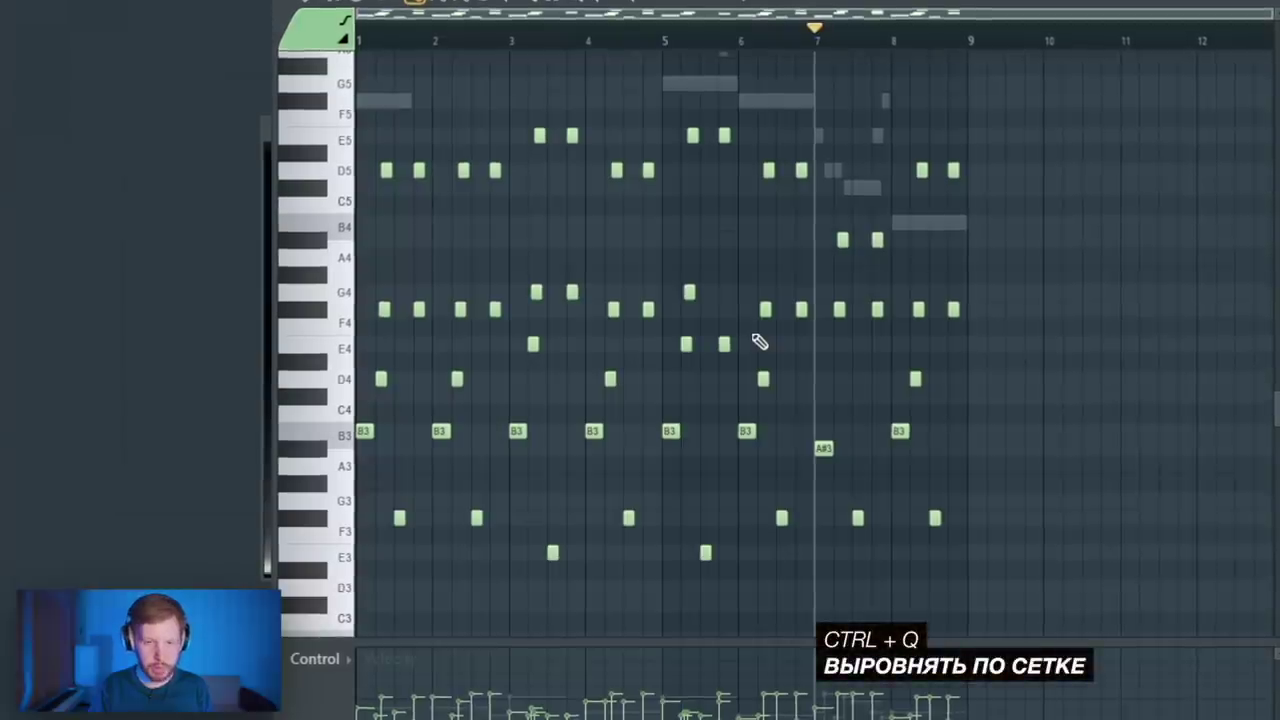
Quantize the accompaniment notes on Keyzone Classic #2 to the grid and shorten them all to the minimum length
key(ctrl+q)
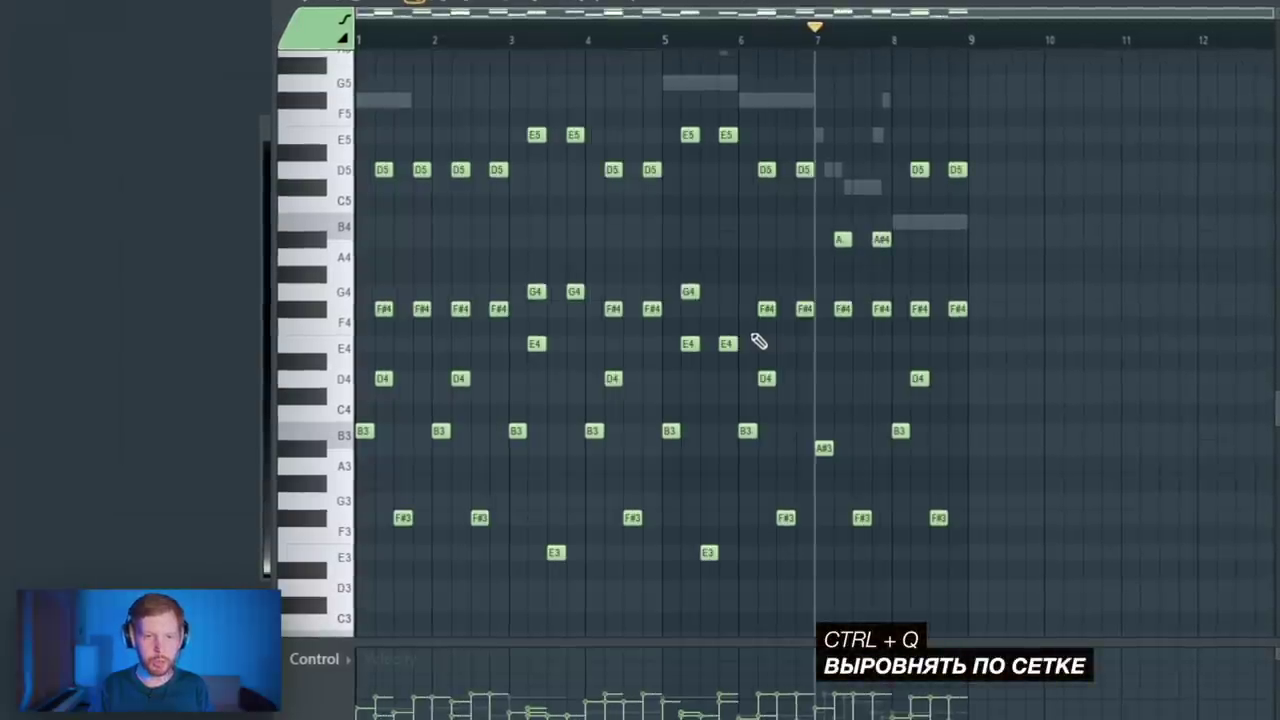
key(space)
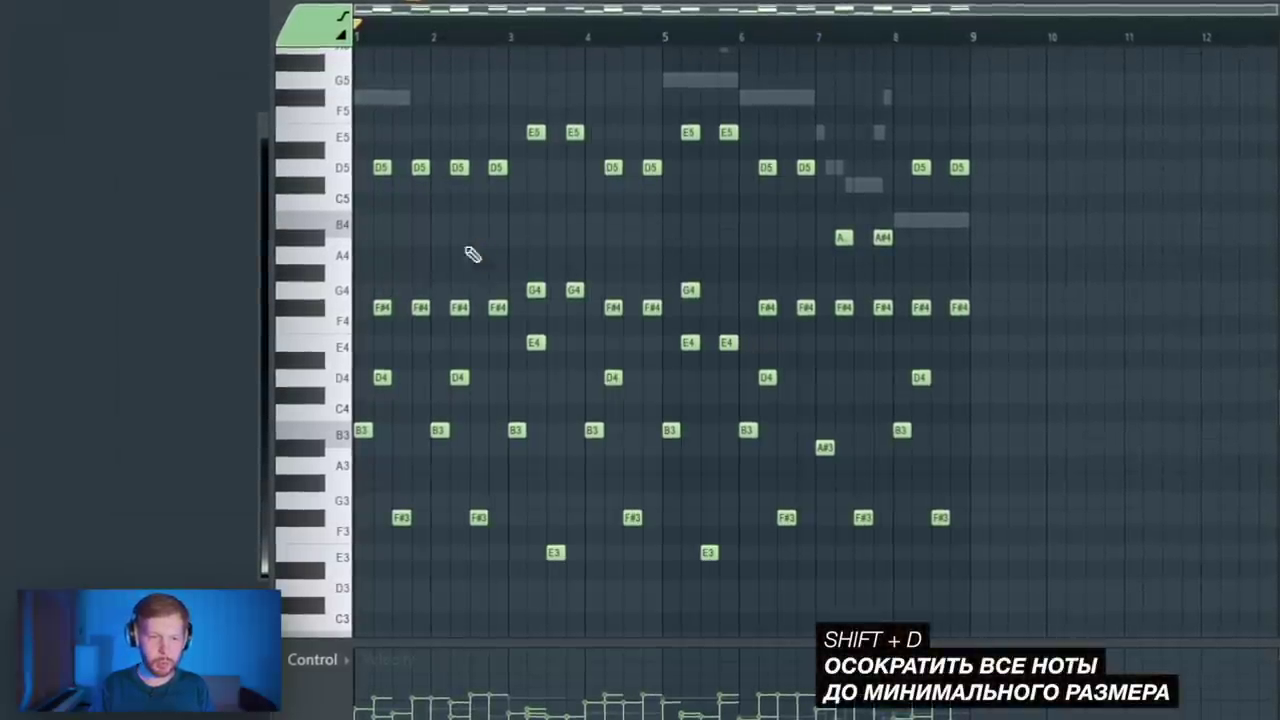
scroll(410, 262, up, 3)
key(shift+d)
key(space)
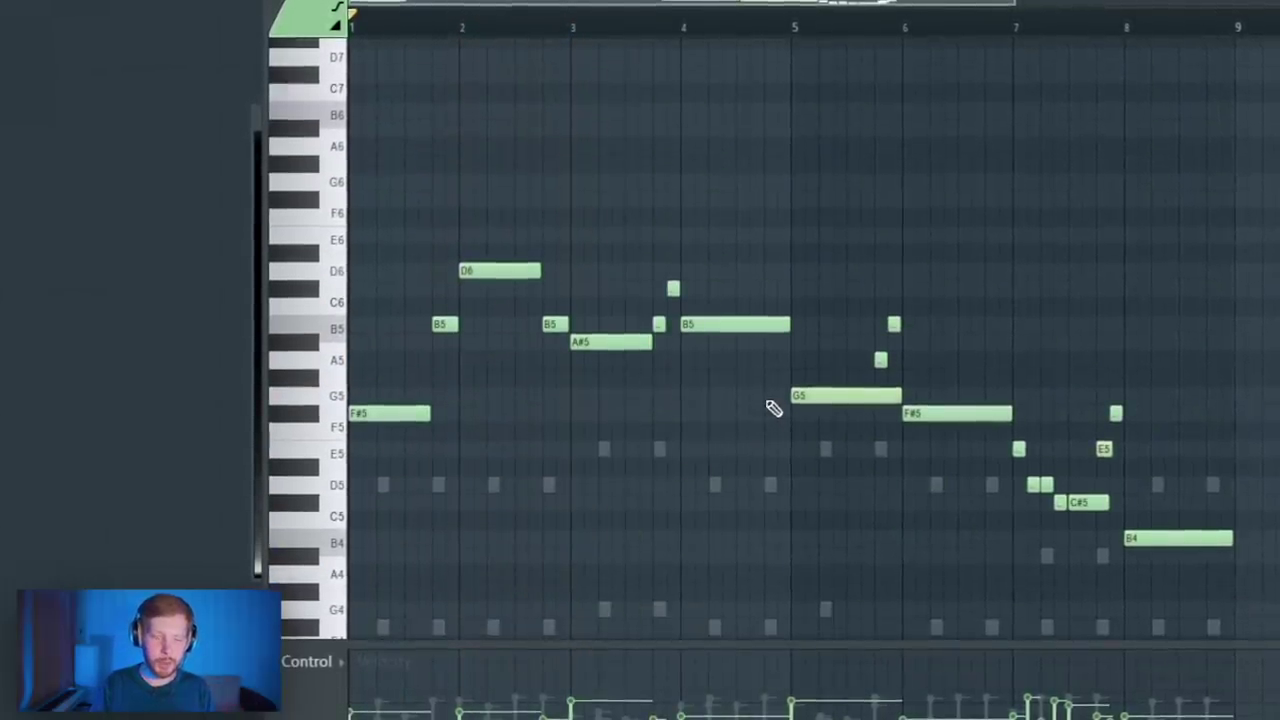
Lower the long bar 3 melody note to G5 and the long bar 4 note to F#5, and play the melody
drag(614, 342, 621, 398)
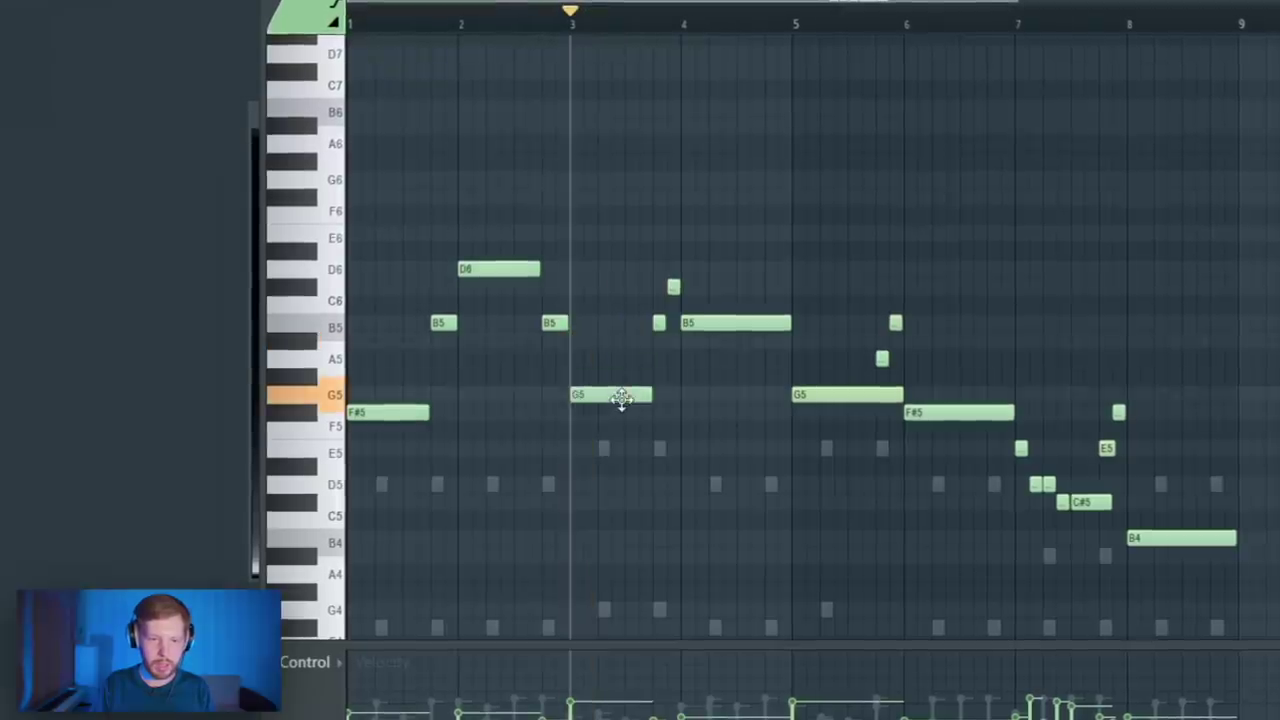
drag(738, 316, 748, 408)
key(space)
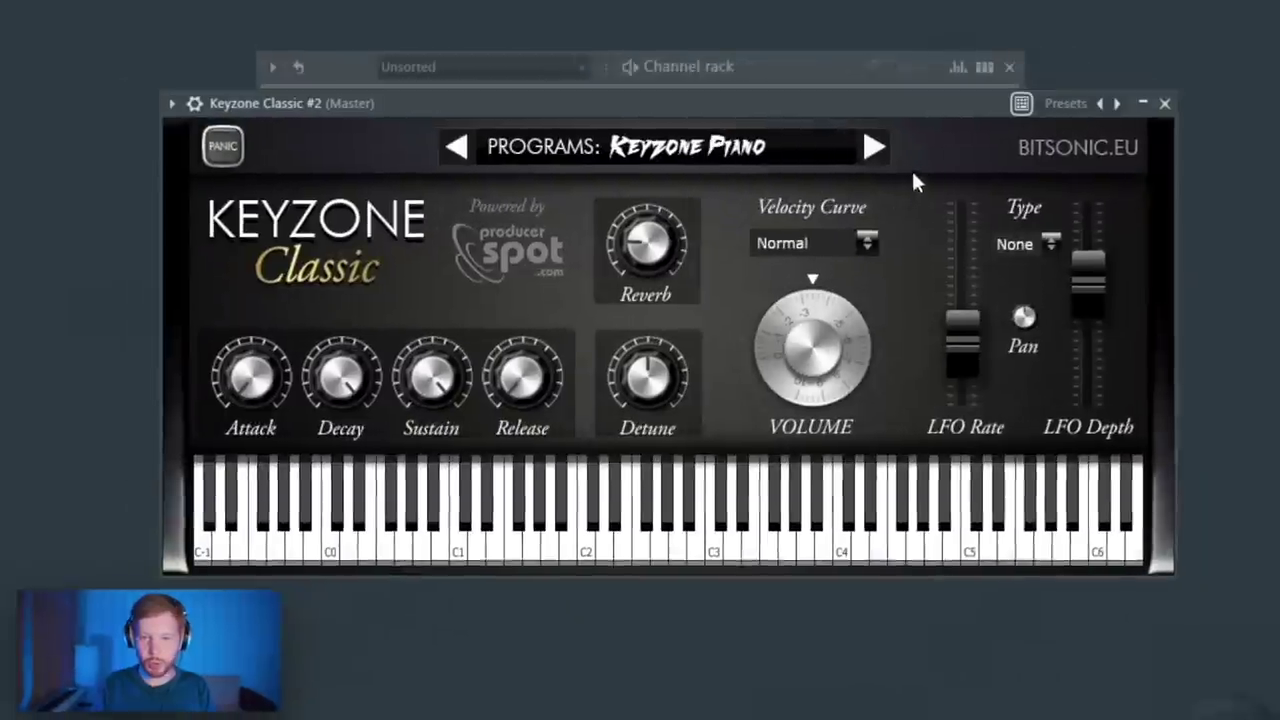
Set the Keyzone Classic #2 program to Steinway Piano and close the plugin
click(875, 146)
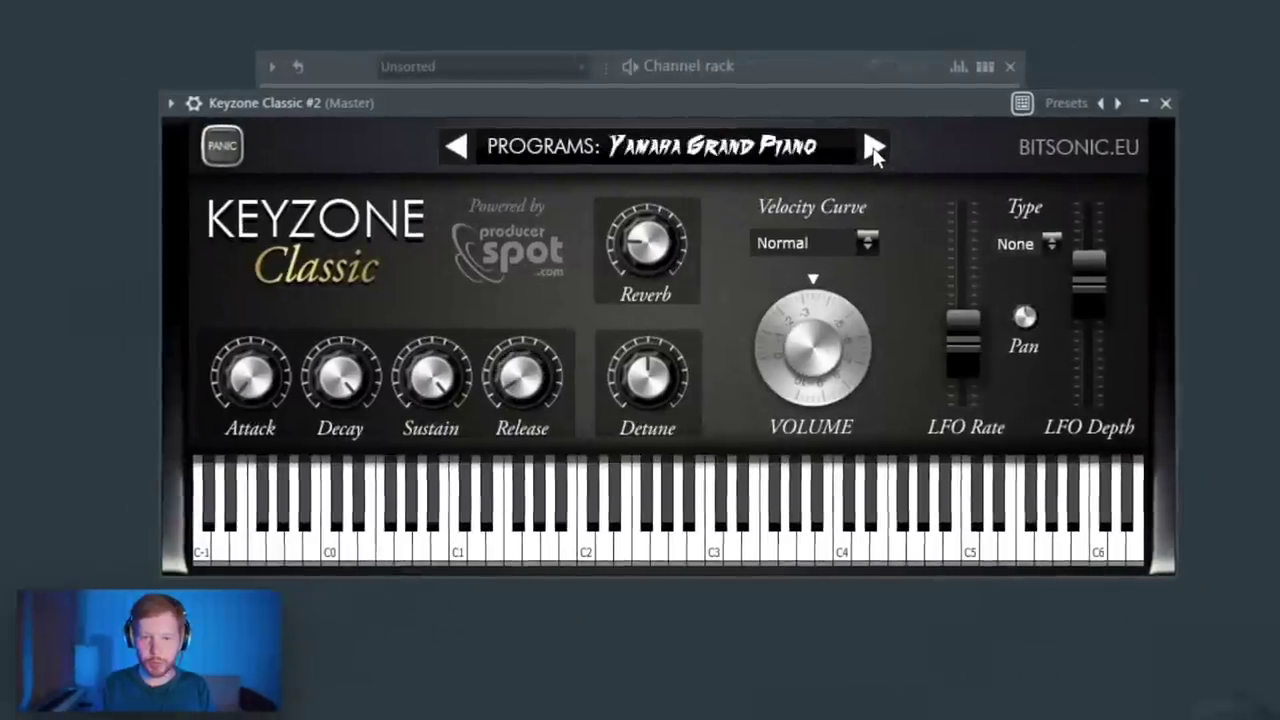
click(875, 146)
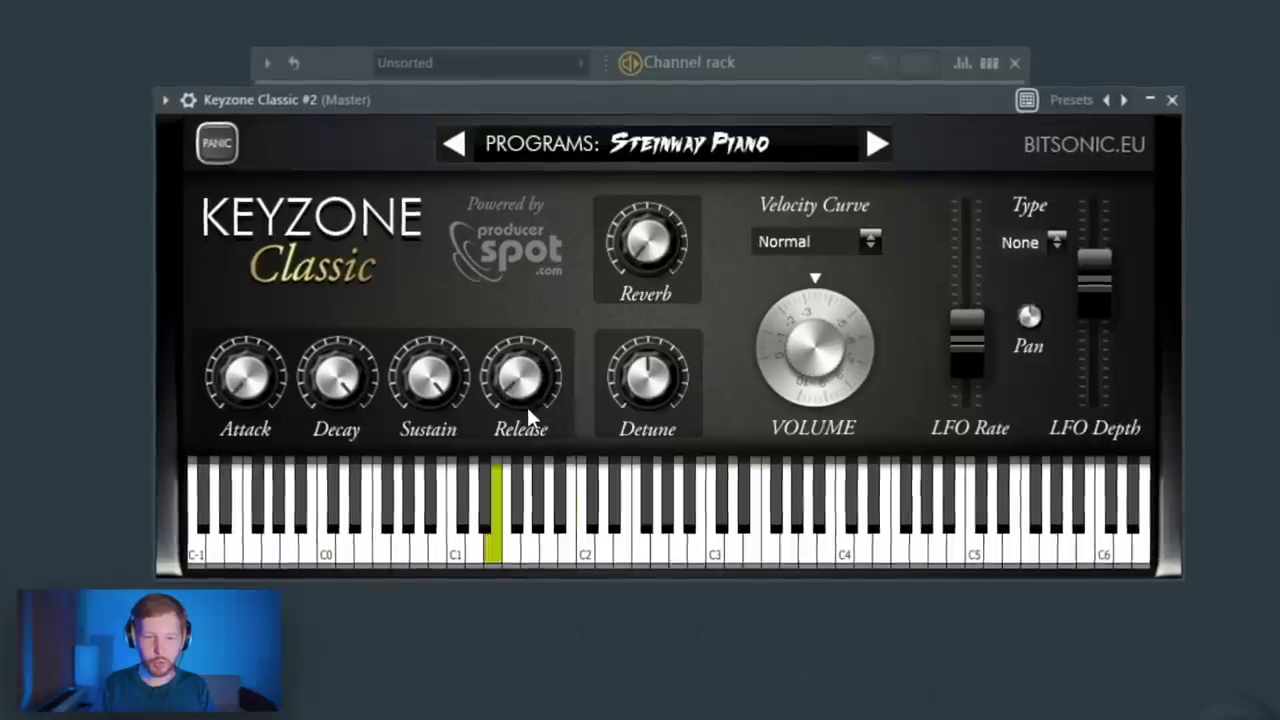
click(1177, 100)
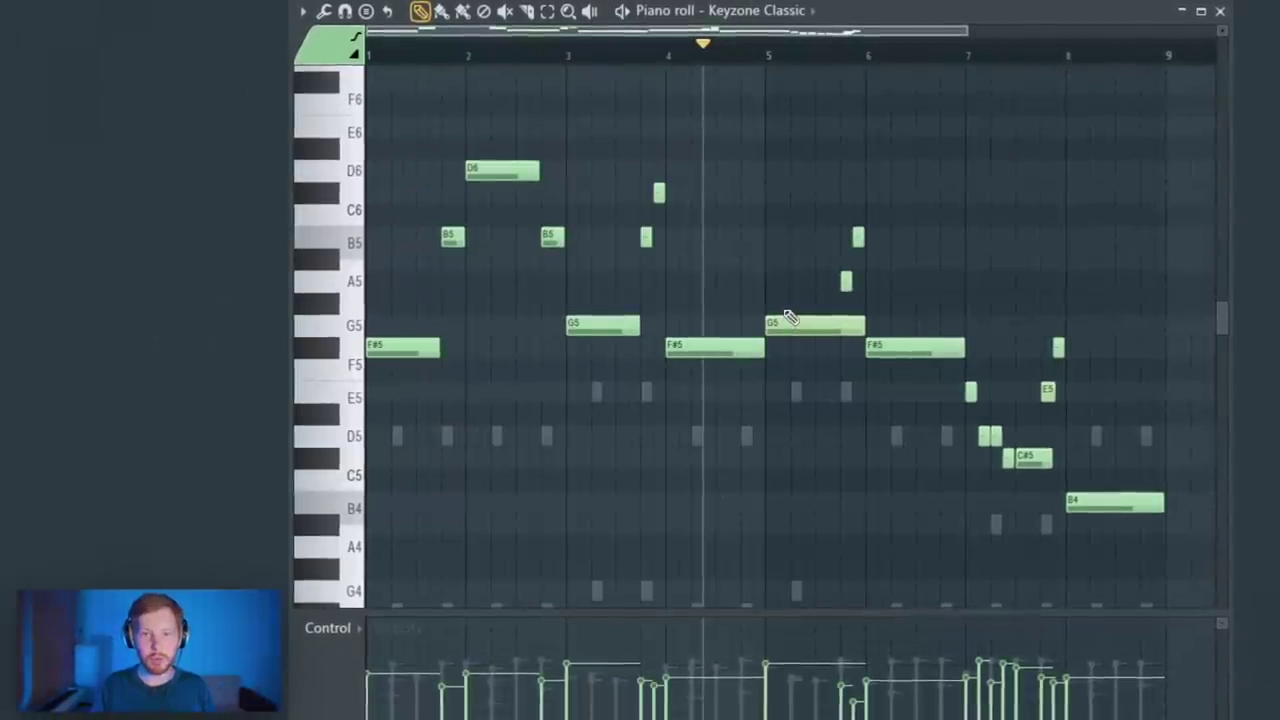
Squeeze the melody notes in each of bars 1 to 4 to half their length, keeping each bar's start
drag(770, 62, 312, 130)
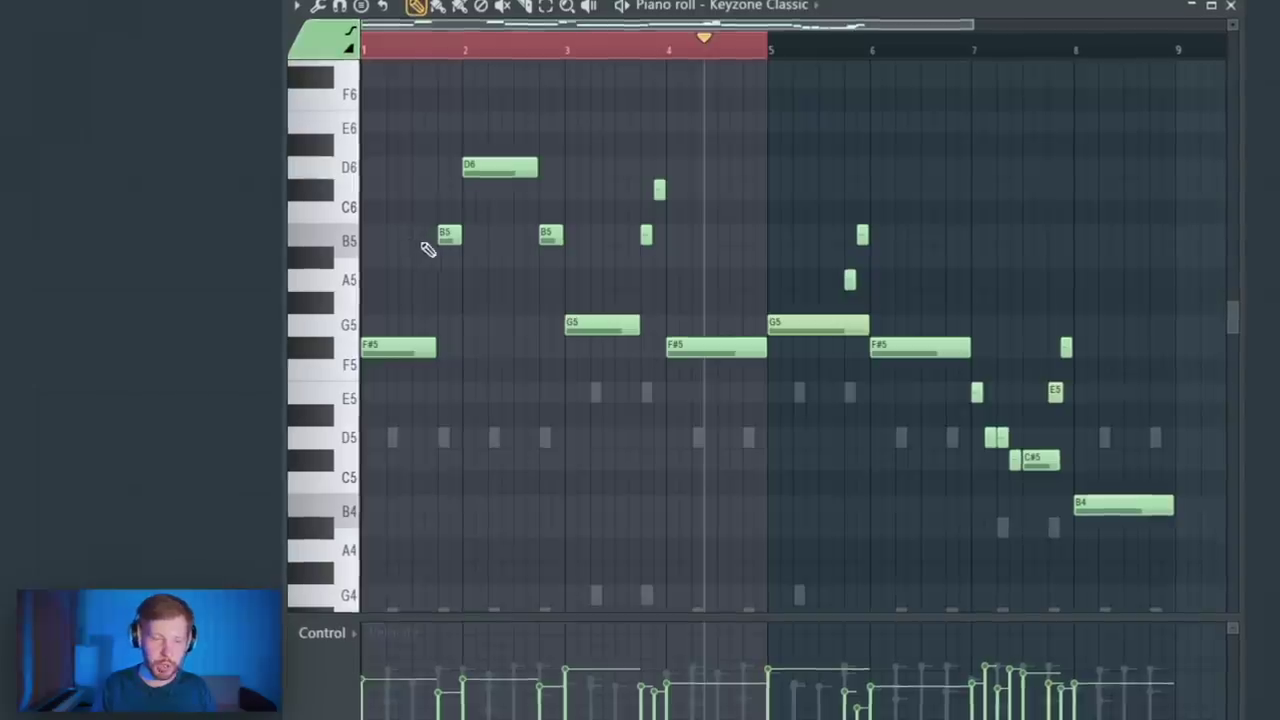
drag(470, 202, 363, 423)
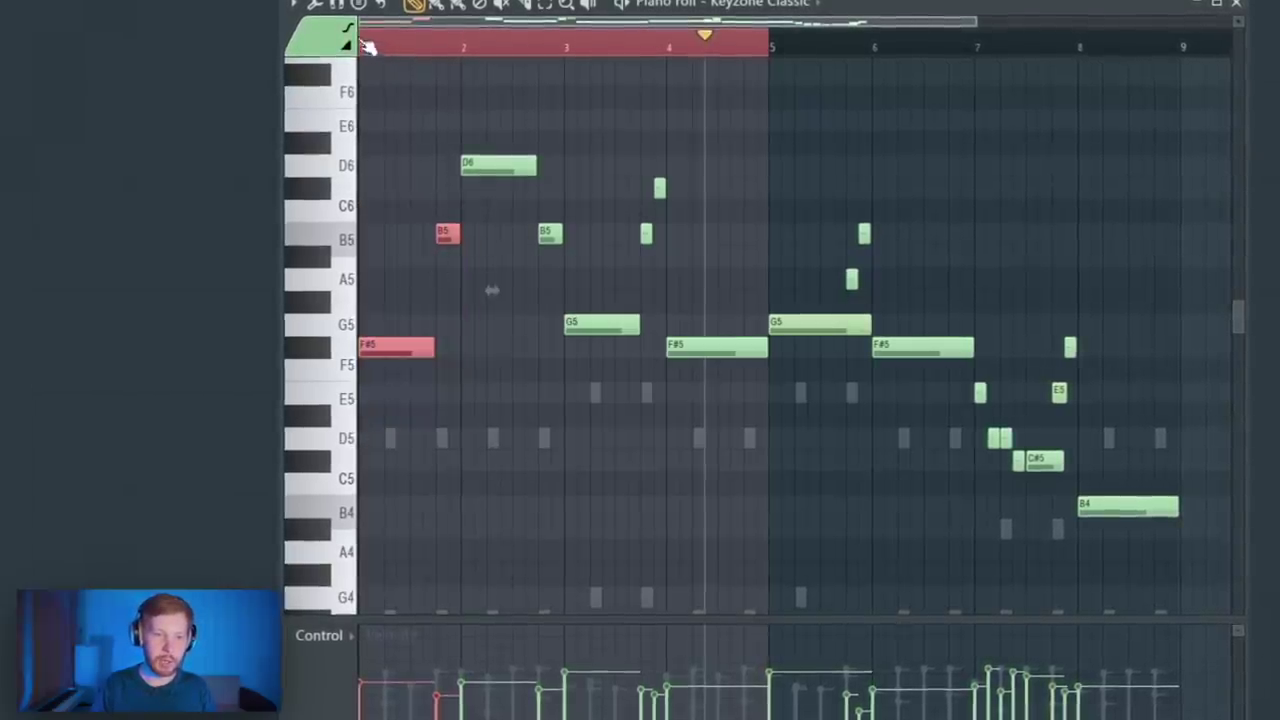
drag(466, 202, 363, 423)
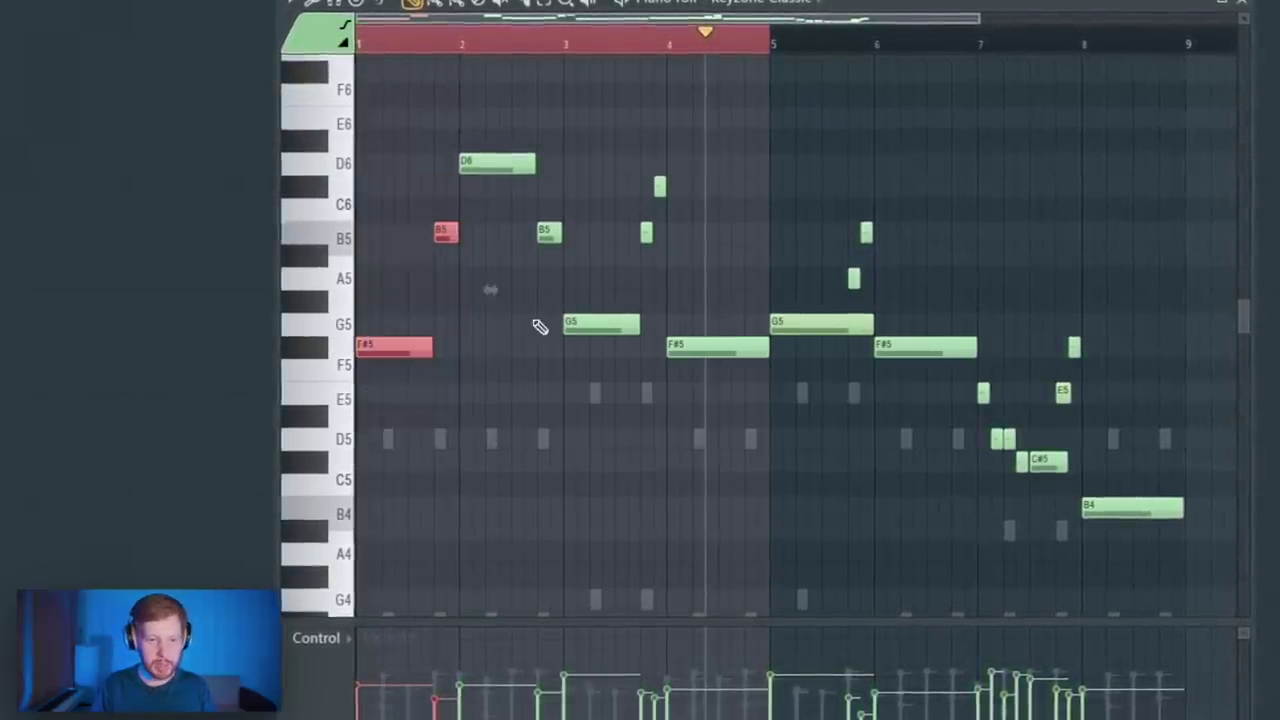
drag(492, 290, 434, 289)
drag(490, 80, 565, 270)
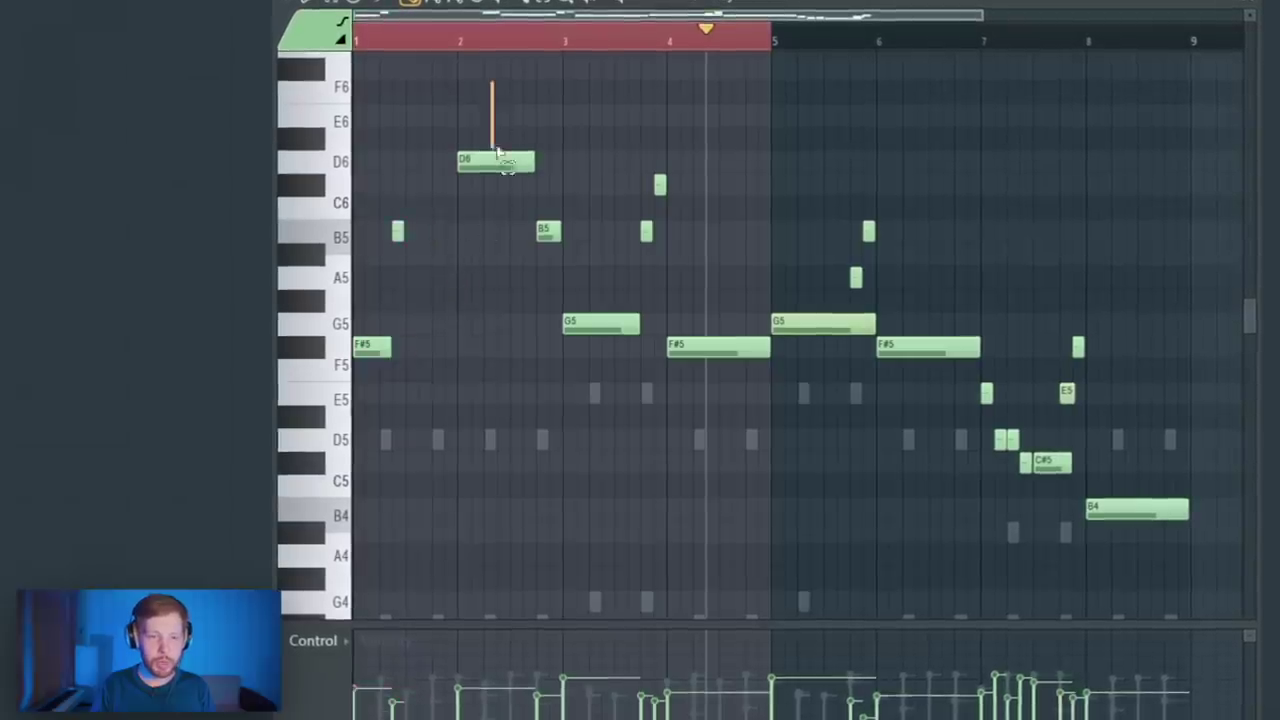
drag(593, 195, 540, 198)
drag(669, 171, 750, 415)
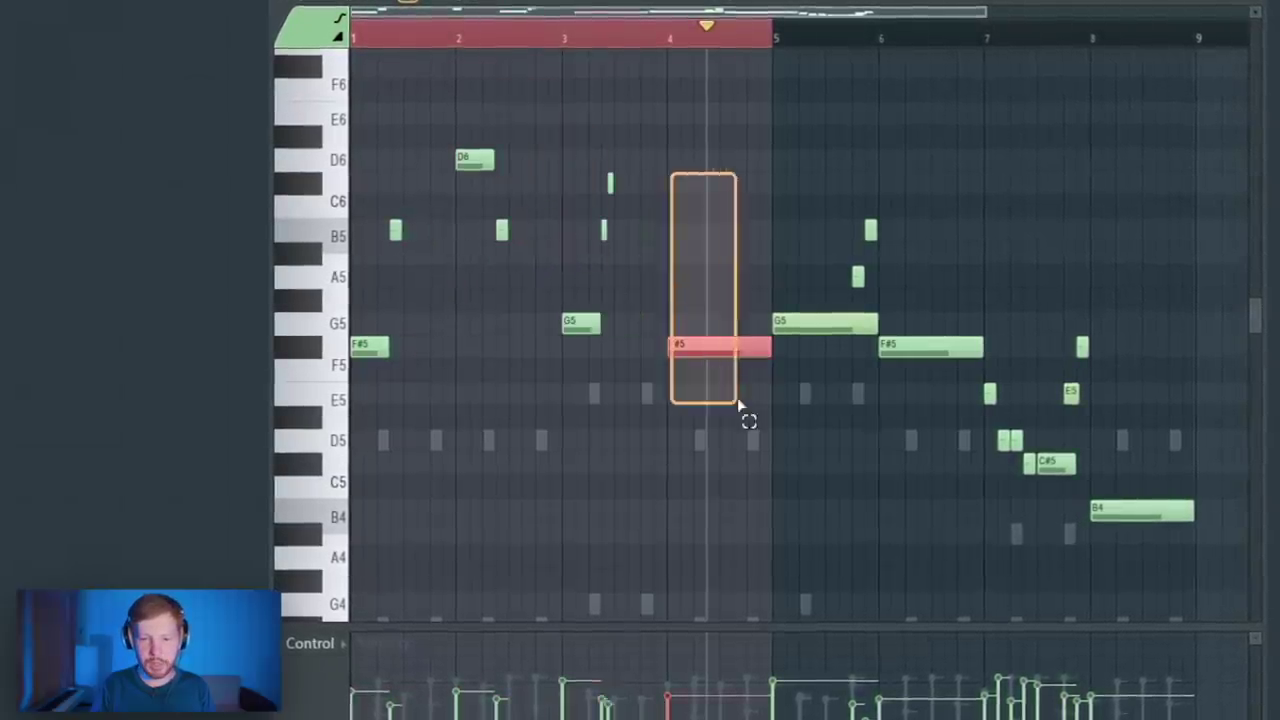
drag(766, 352, 718, 352)
Squeeze the melody notes in bars 5 to 7 to half their length and shorten the B4 note in bar 8
drag(878, 326, 827, 326)
drag(877, 217, 962, 372)
drag(984, 347, 934, 347)
click(1140, 512)
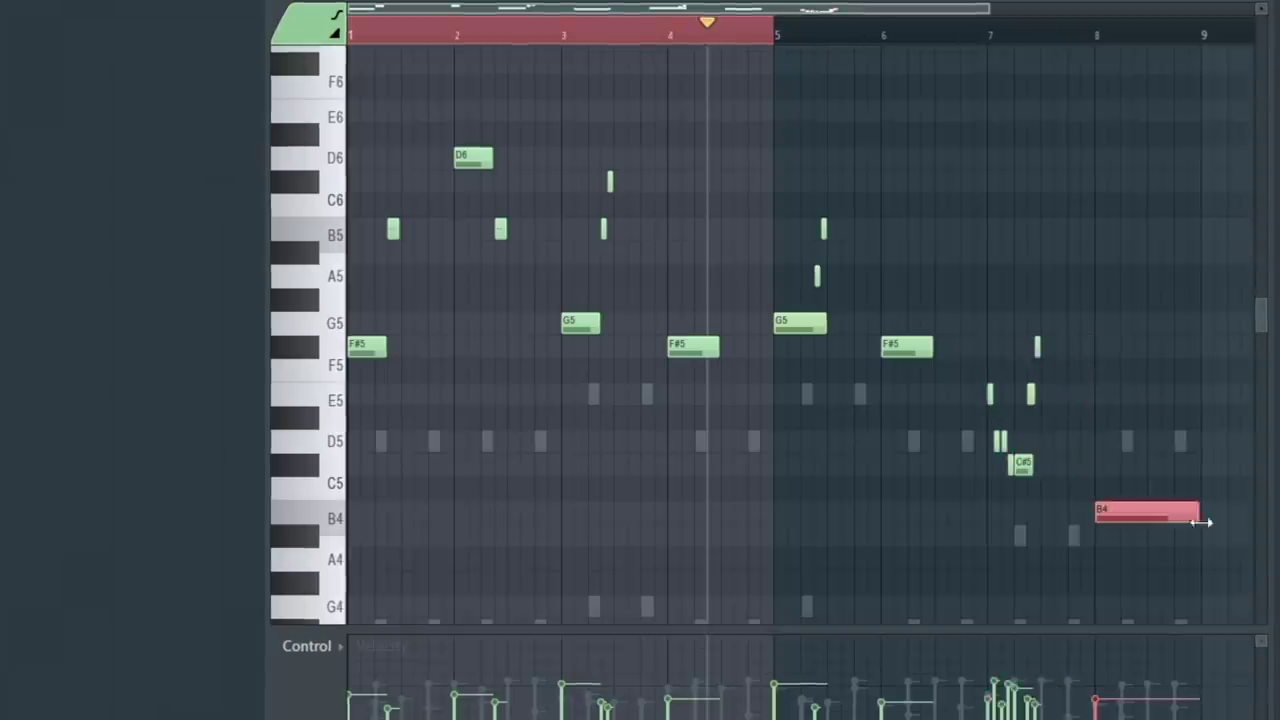
drag(1200, 520, 1161, 514)
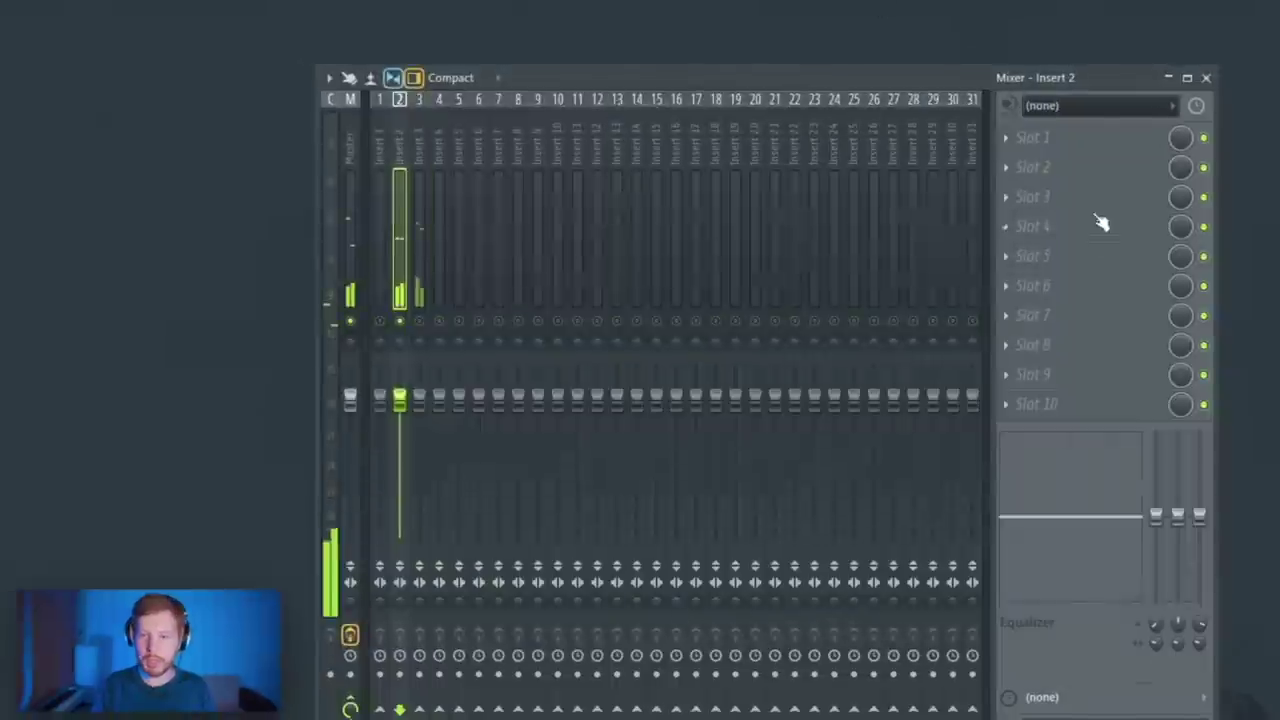
Load HalfTime in slot 2 of mixer insert 2 and raise the Keyzone Classic melody by one octave
click(1100, 220)
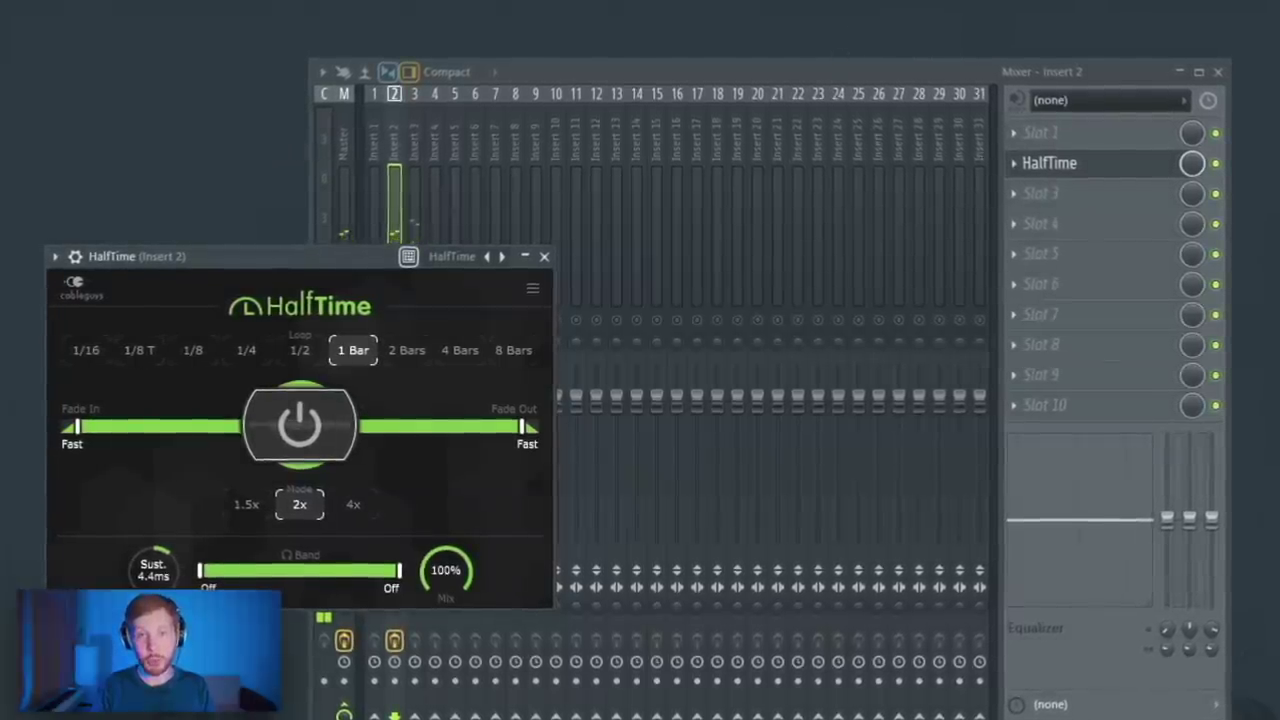
key(F6)
click(813, 185)
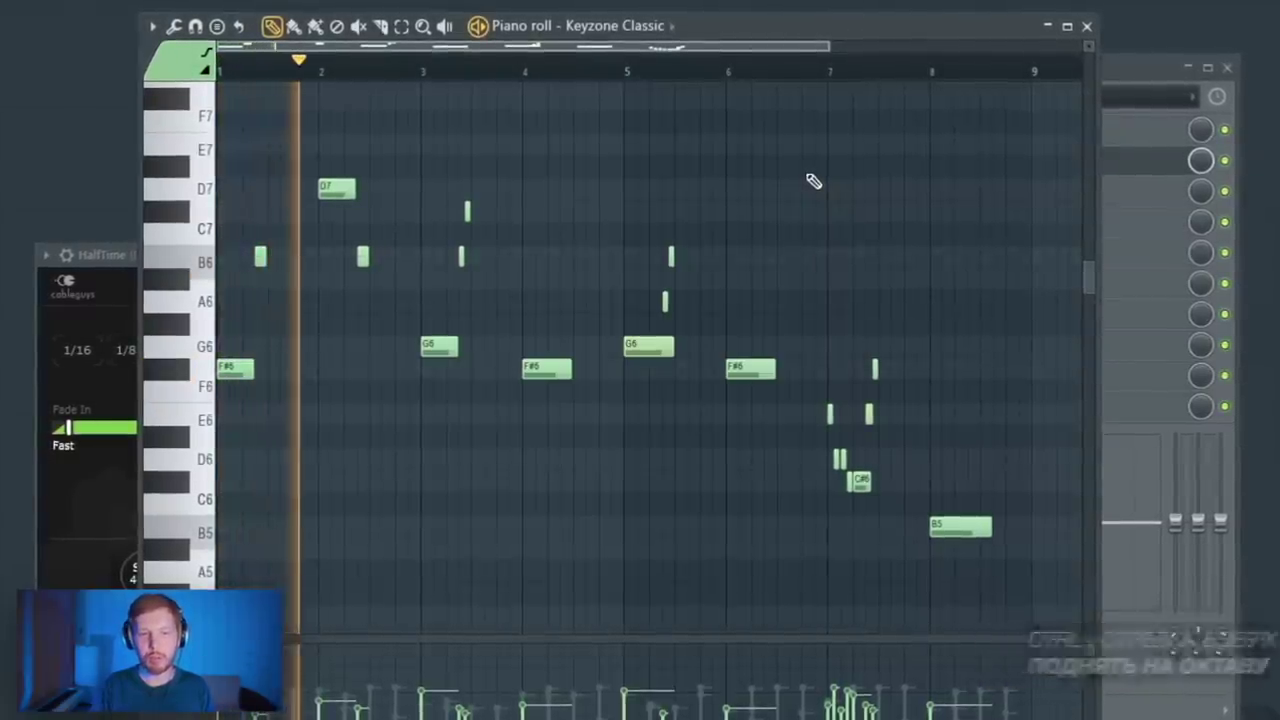
click(1090, 25)
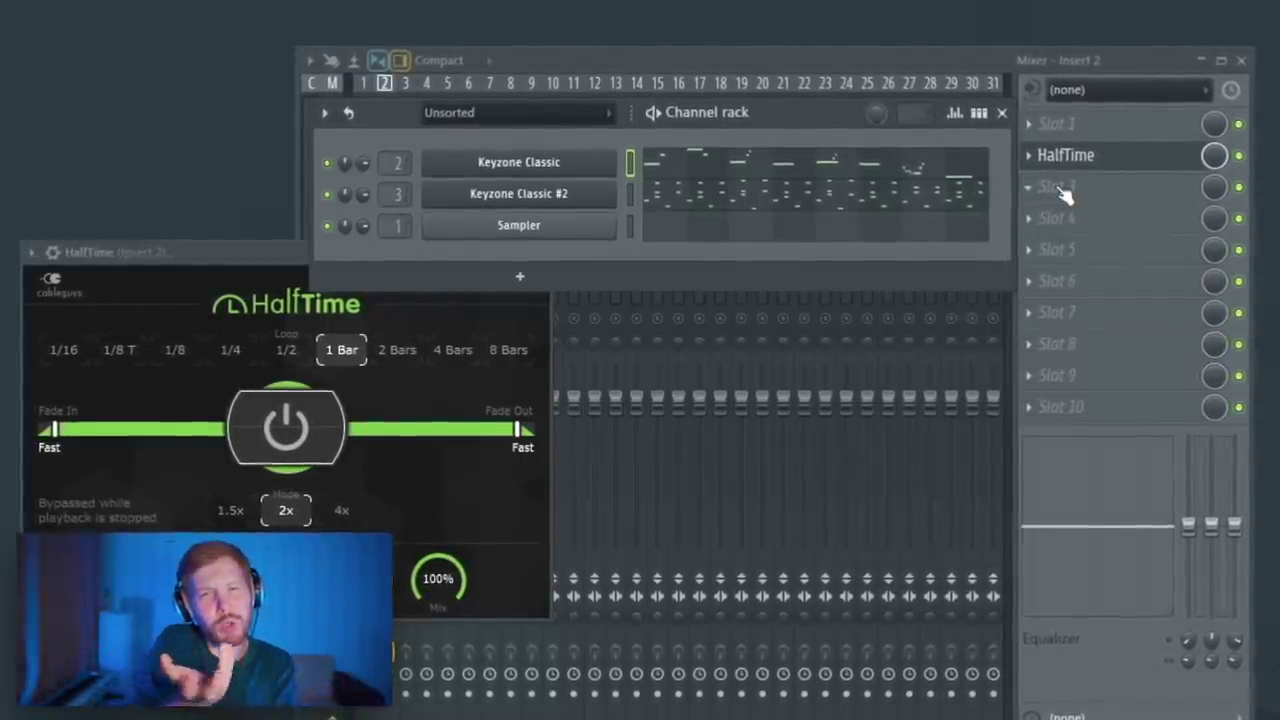
Add MRotary in slot 3 of mixer insert 2, switch it to its edit view and open its preset browser
click(1037, 218)
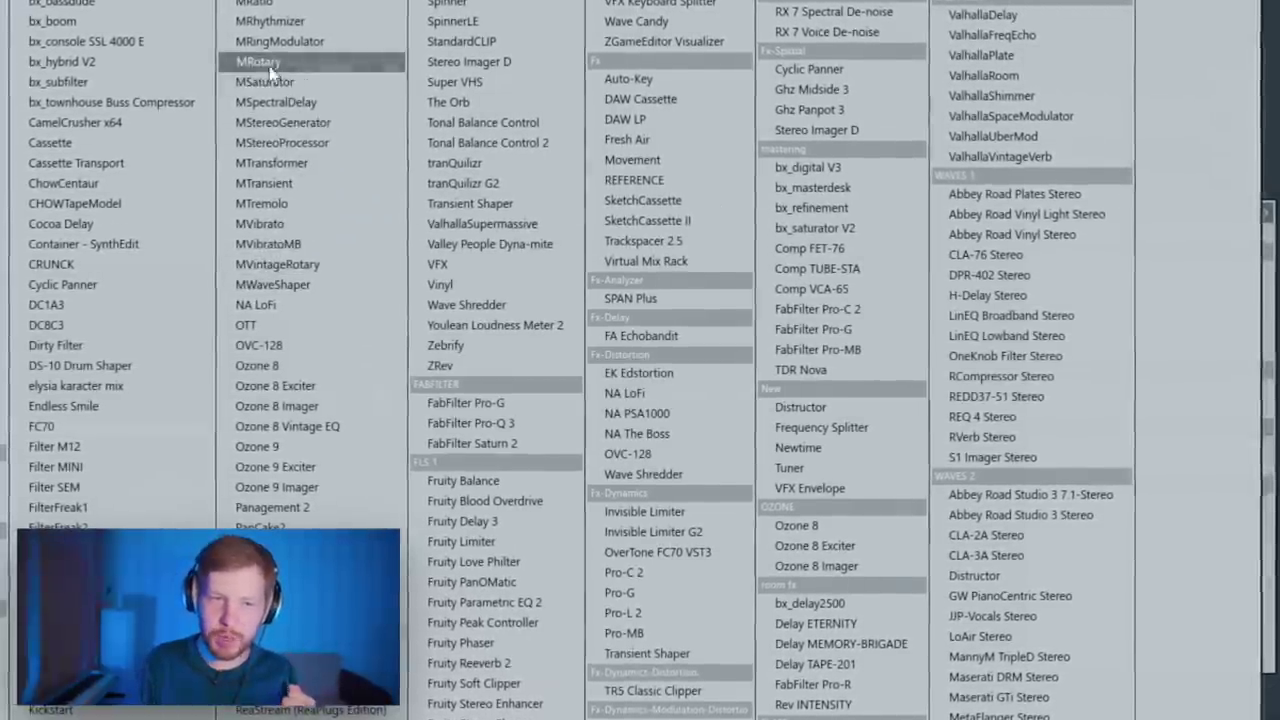
click(300, 62)
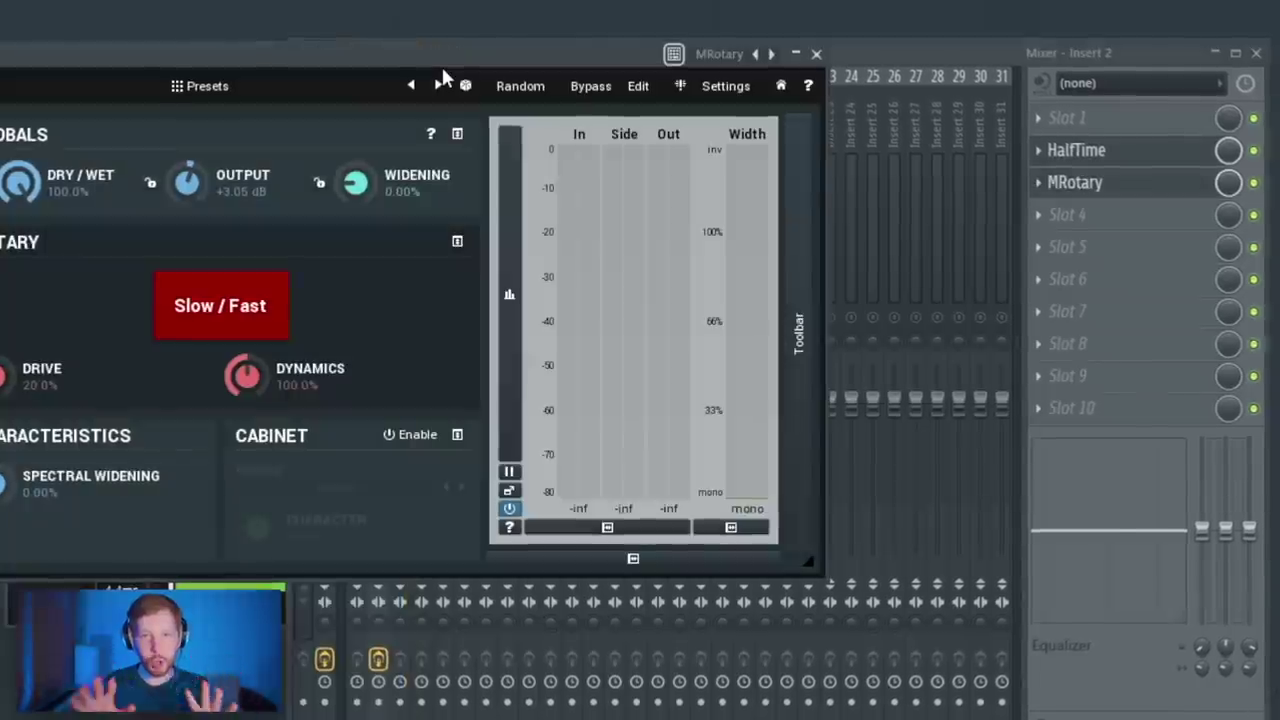
drag(441, 74, 653, 90)
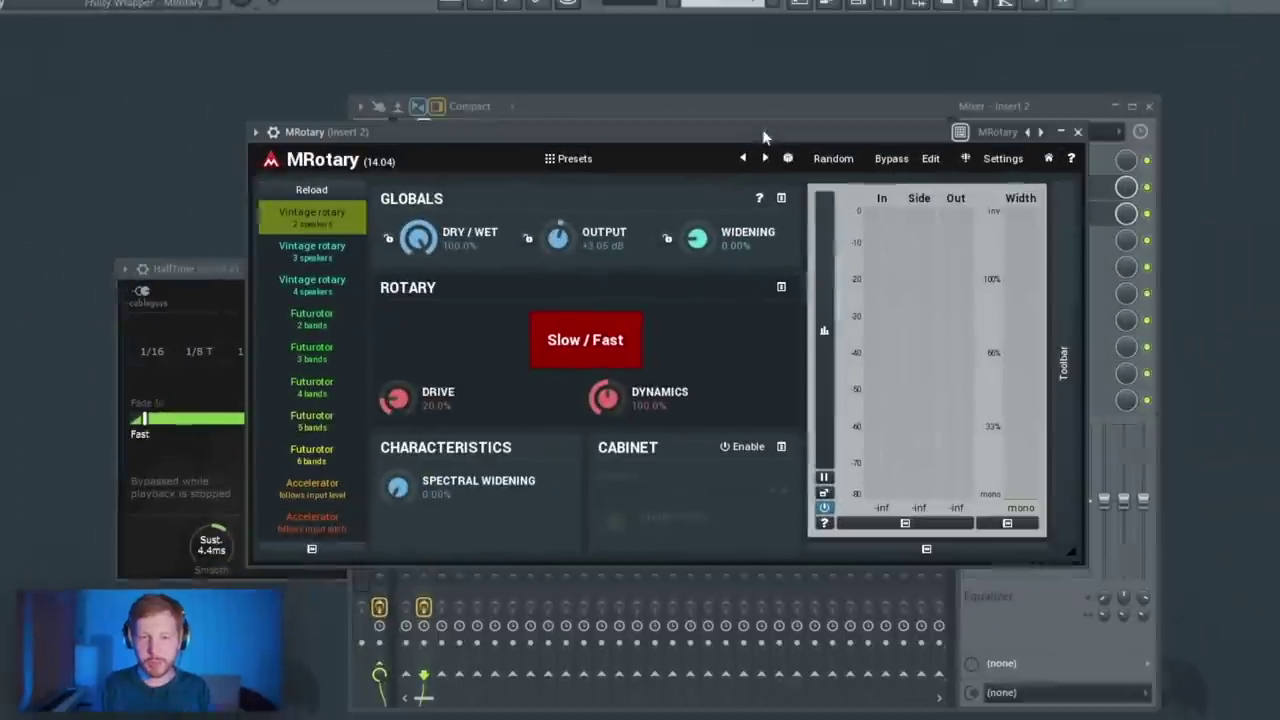
click(415, 120)
click(852, 242)
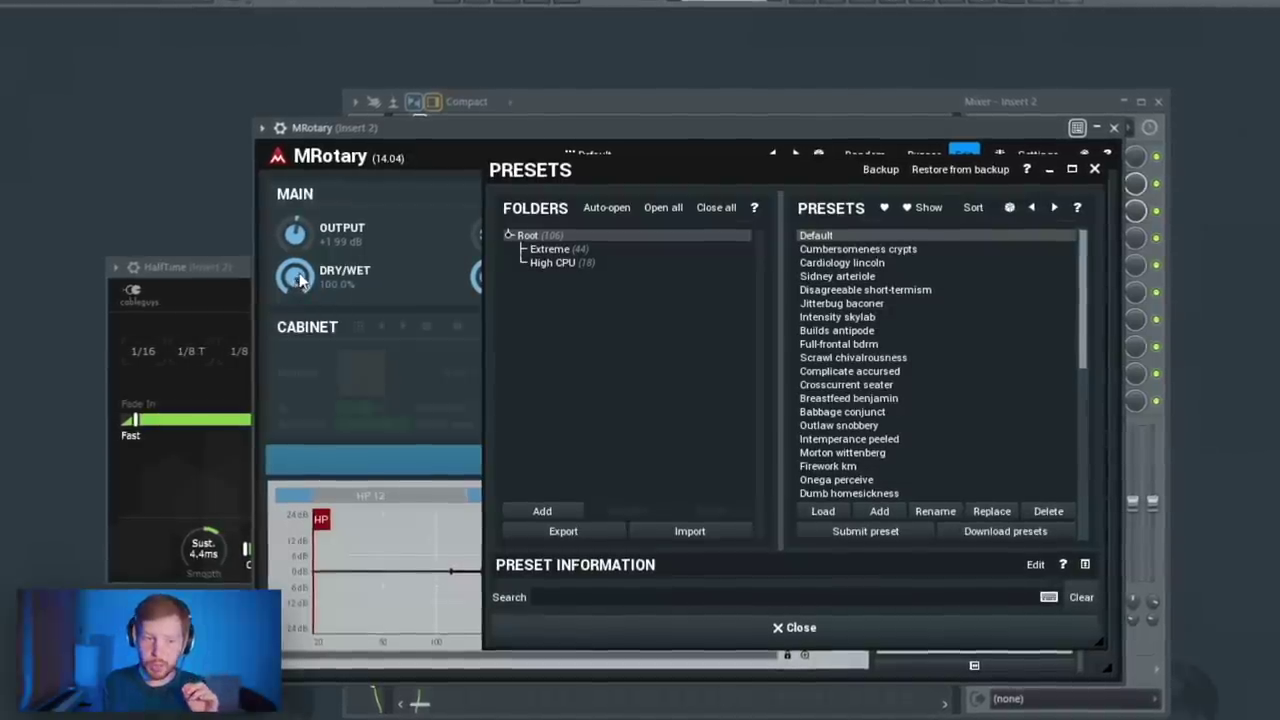
Set MRotary's dry/wet mix to about 59% and close its preset browser and plugin window
drag(296, 288, 296, 330)
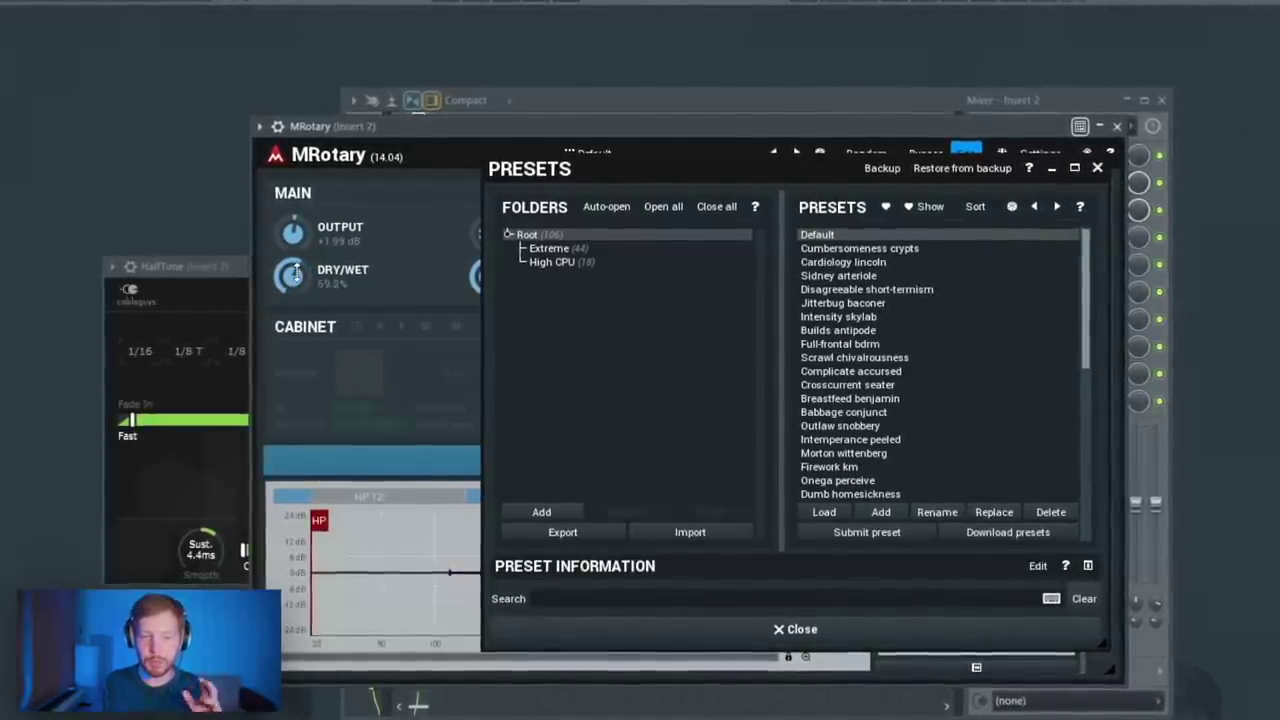
click(1096, 168)
click(1116, 126)
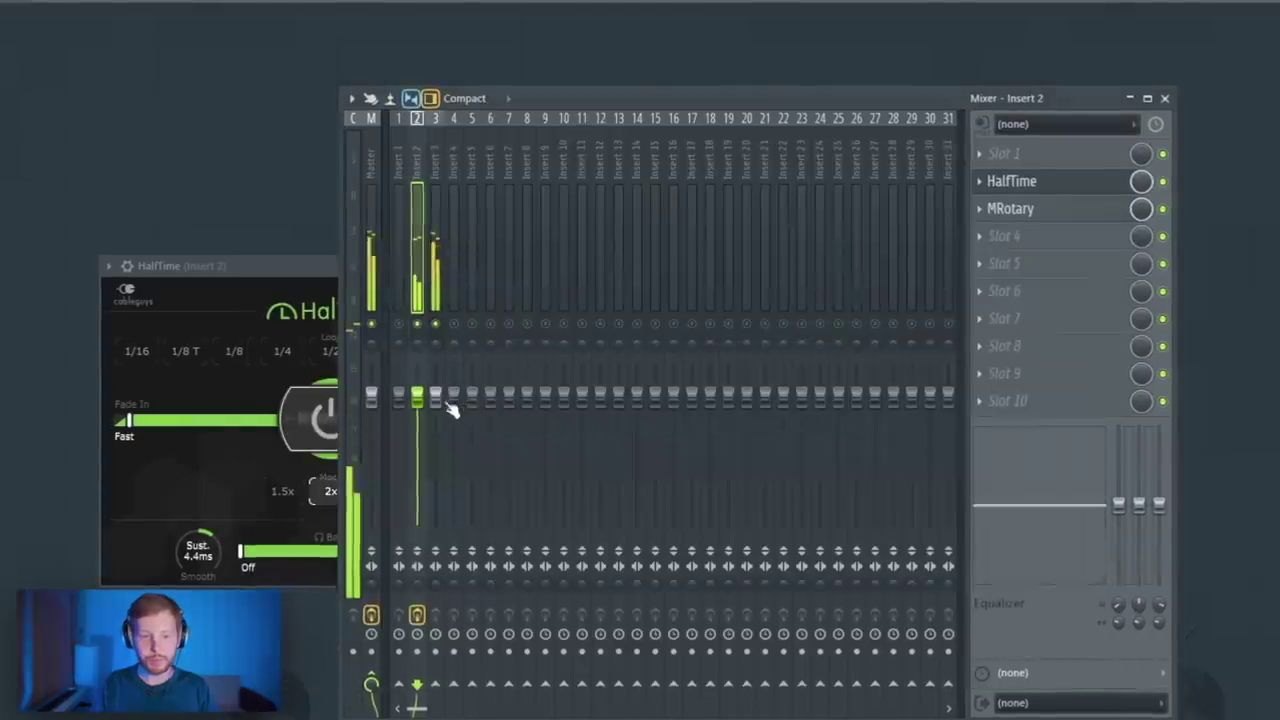
Lower mixer insert 2 slightly and insert 3 clearly, and transpose all Keyzone Classic #2 notes down one octave
mouse_move(434, 396)
mouse_down()
mouse_move(434, 409)
mouse_move(416, 407)
mouse_move(434, 428)
mouse_up()
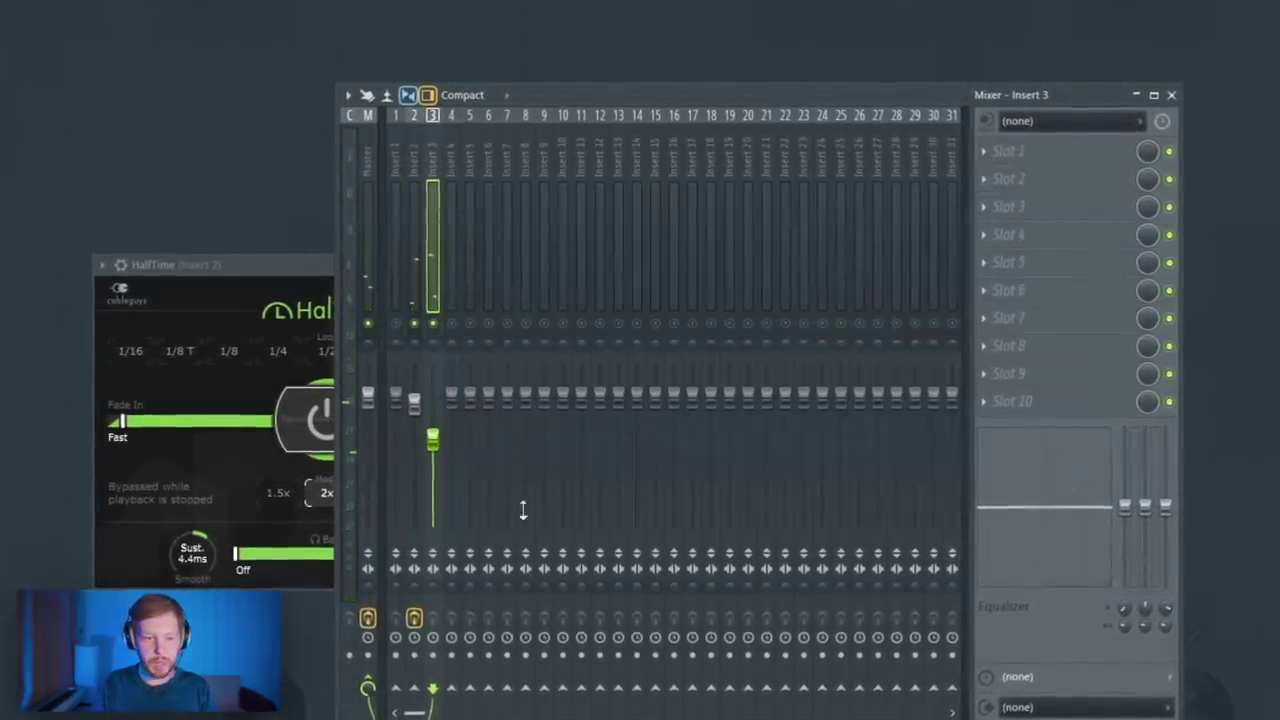
key(F6)
click(748, 211)
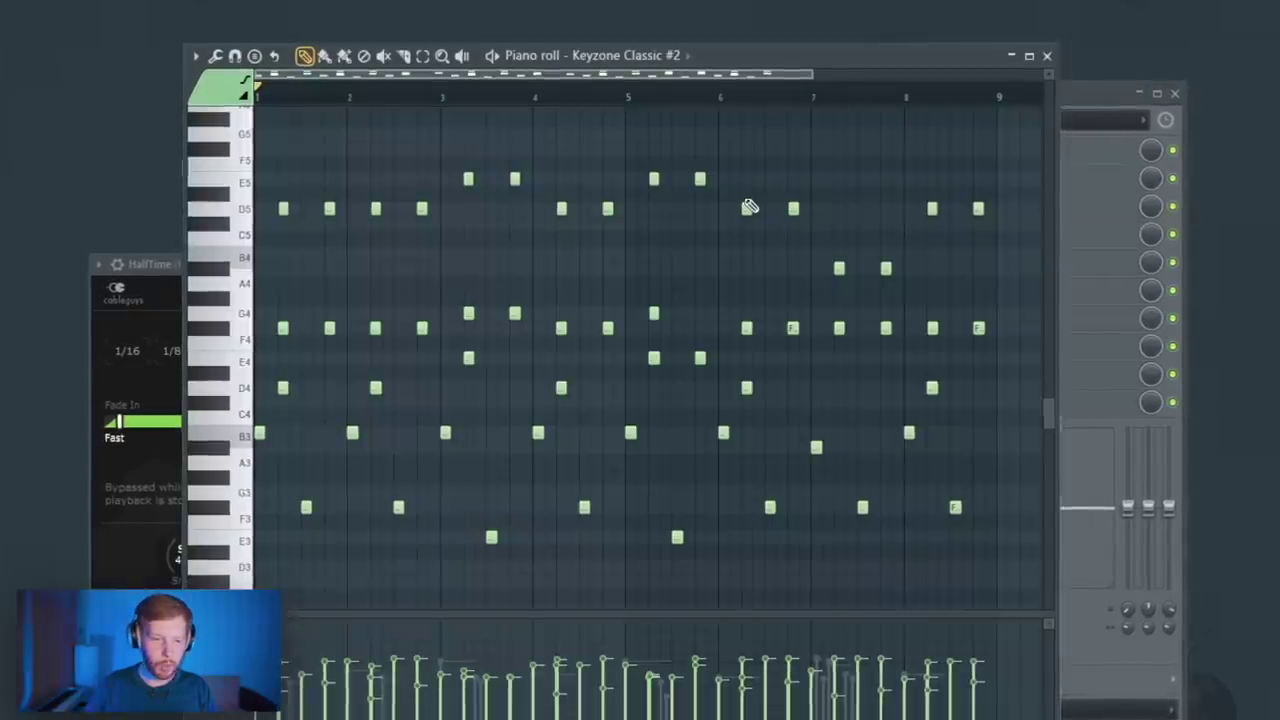
key(space)
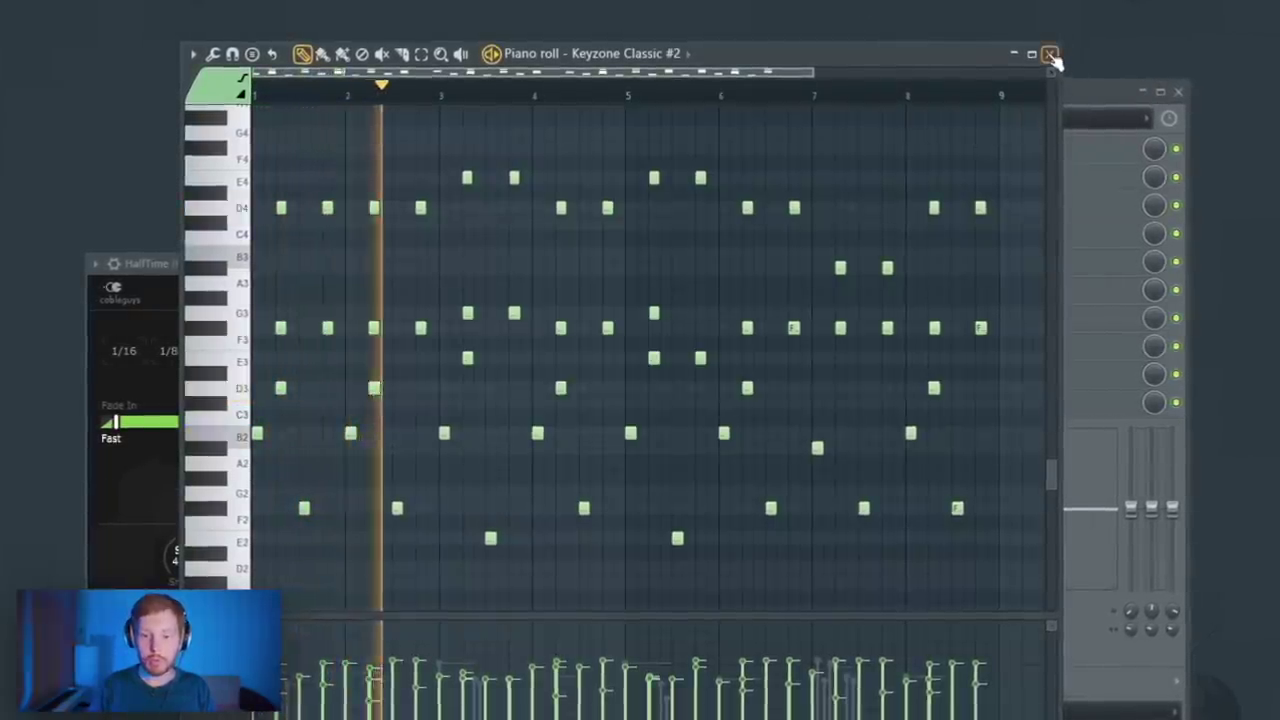
click(1049, 54)
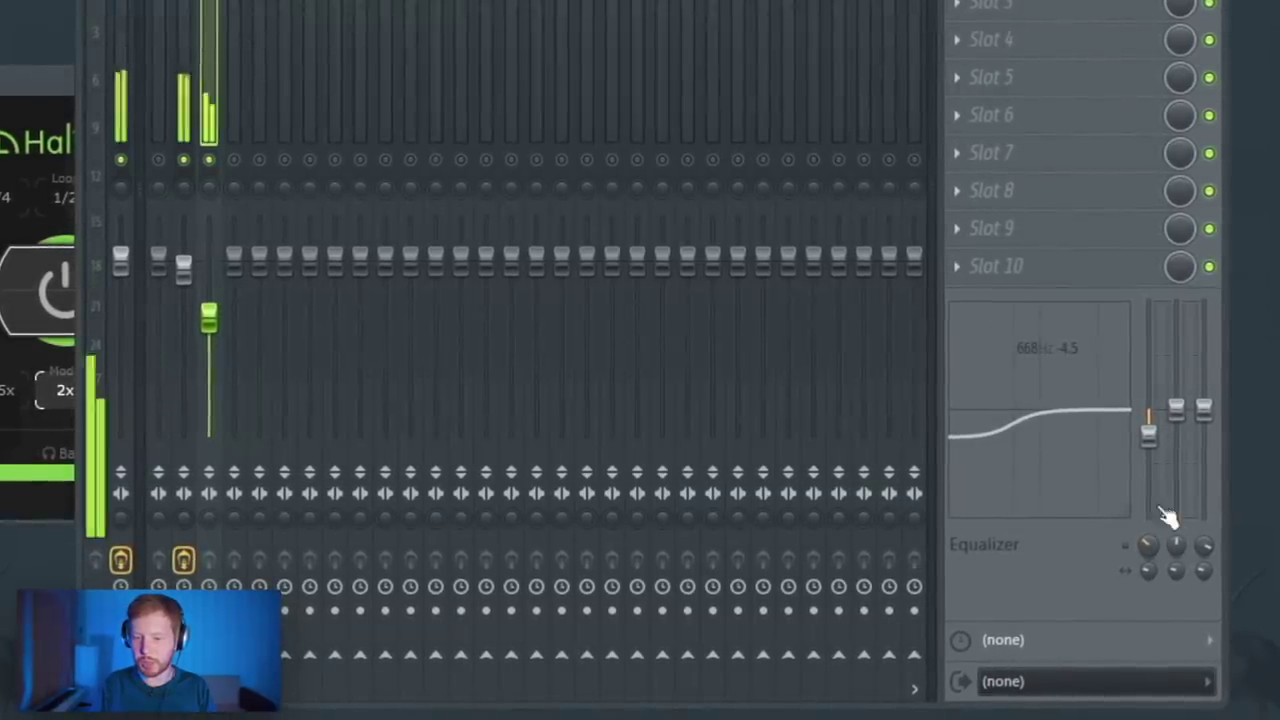
Cut the low EQ band of mixer insert 3 by 3.1 dB at 668 Hz and cut the lows on insert 2, at about 611 Hz
drag(1168, 515, 1172, 513)
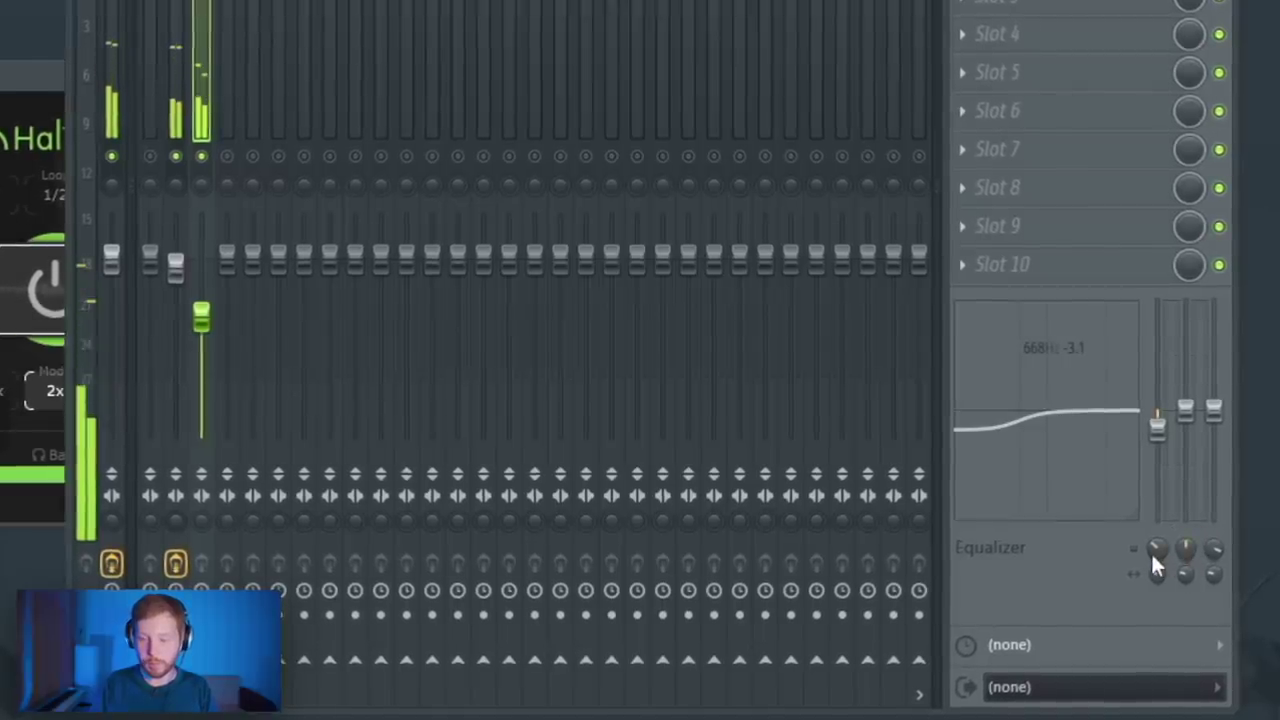
key(Left)
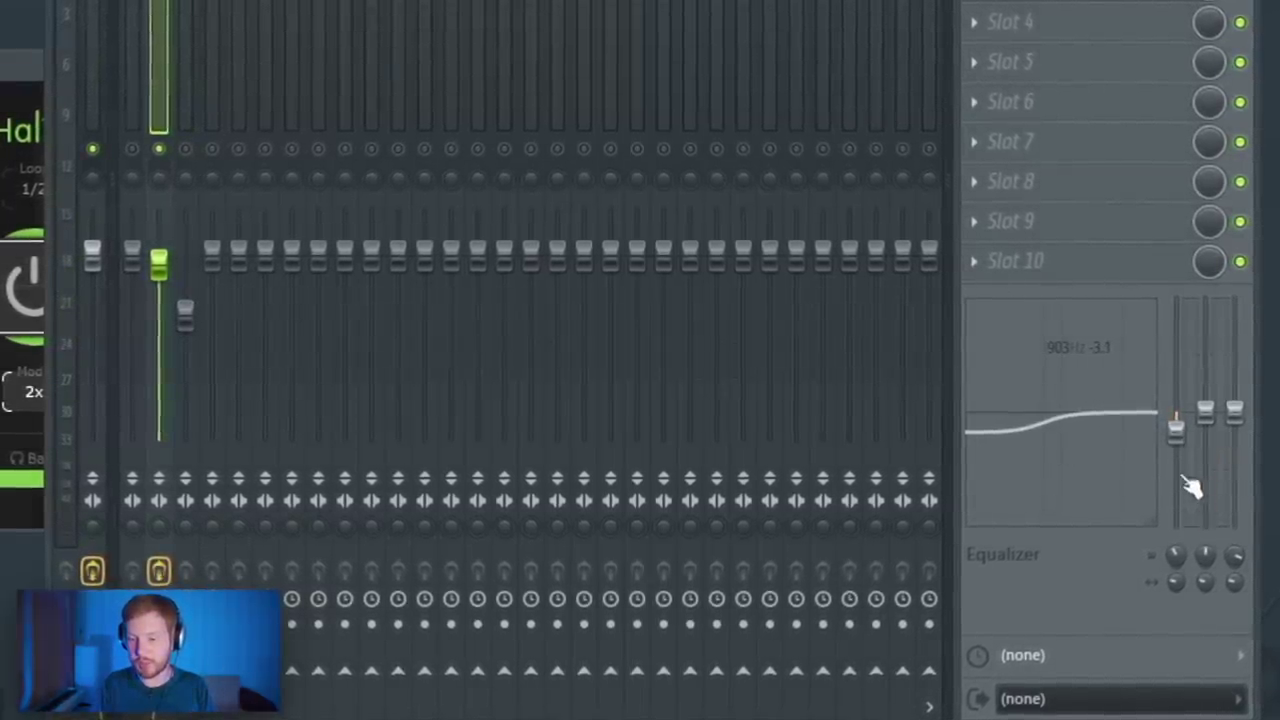
drag(1190, 487, 1205, 458)
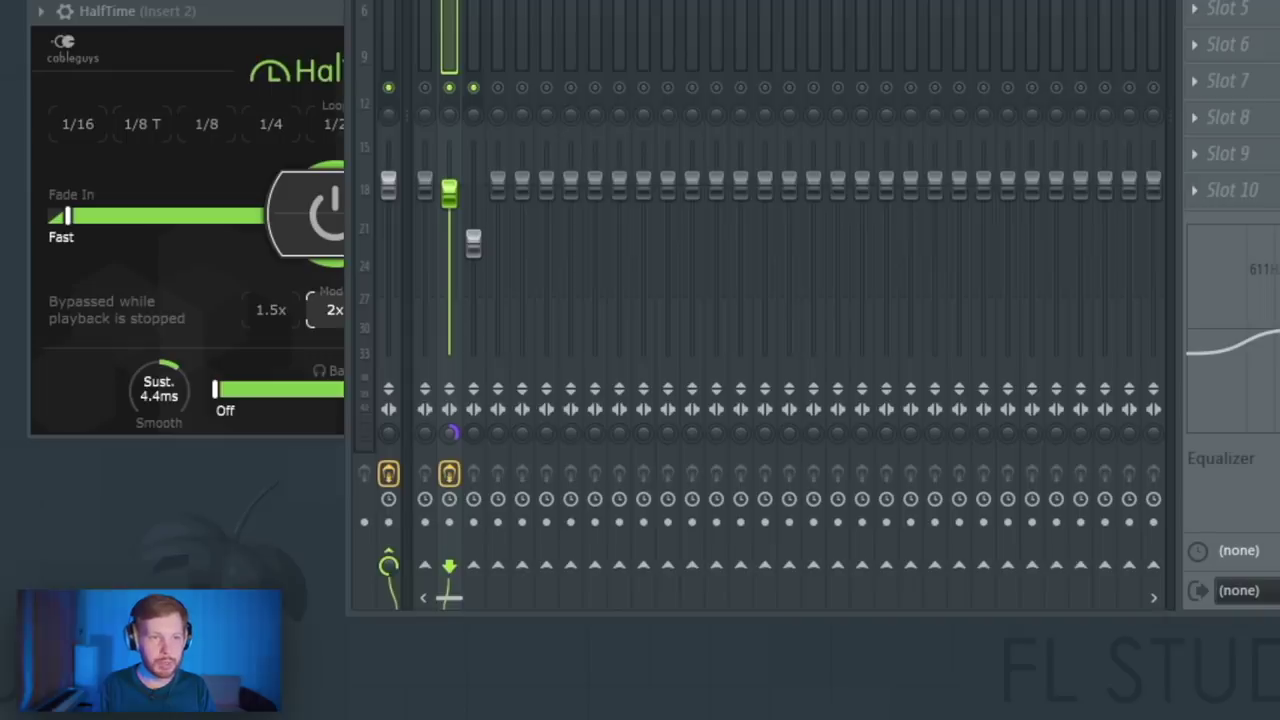
Adjust the stereo separation of mixer inserts 2 and 3 by a similar small amount
drag(476, 435, 476, 445)
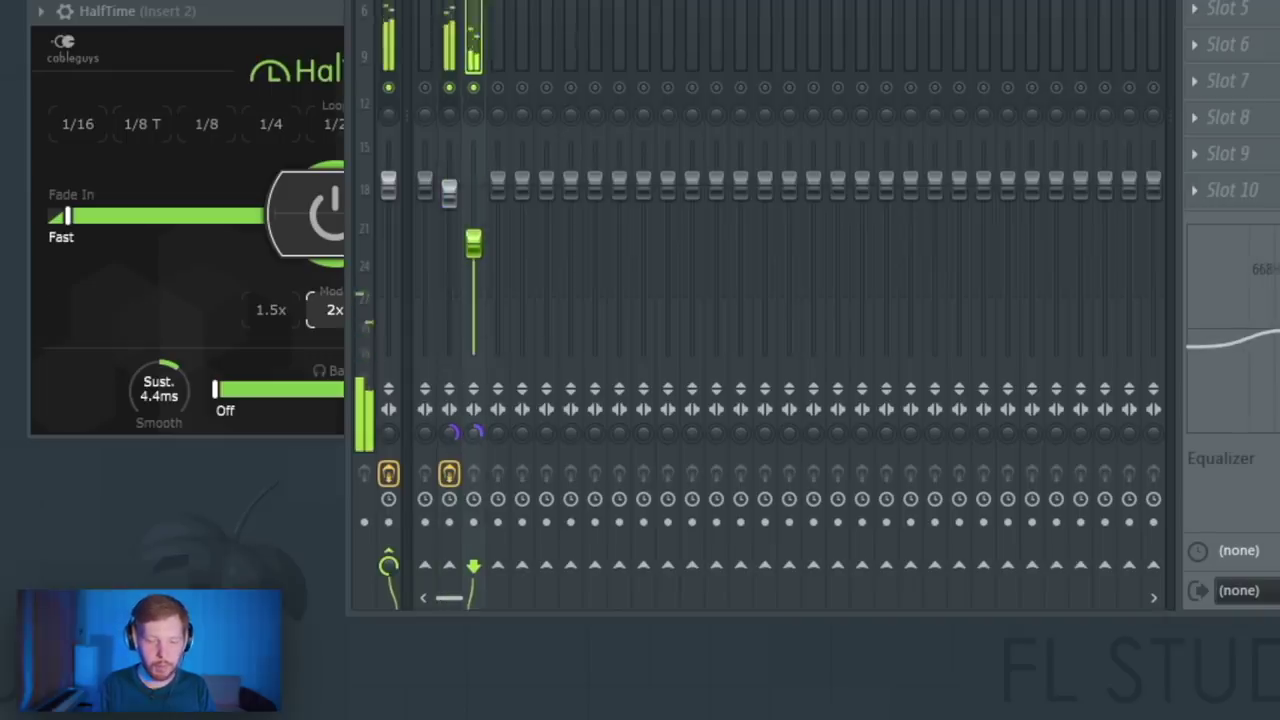
click(449, 300)
click(474, 445)
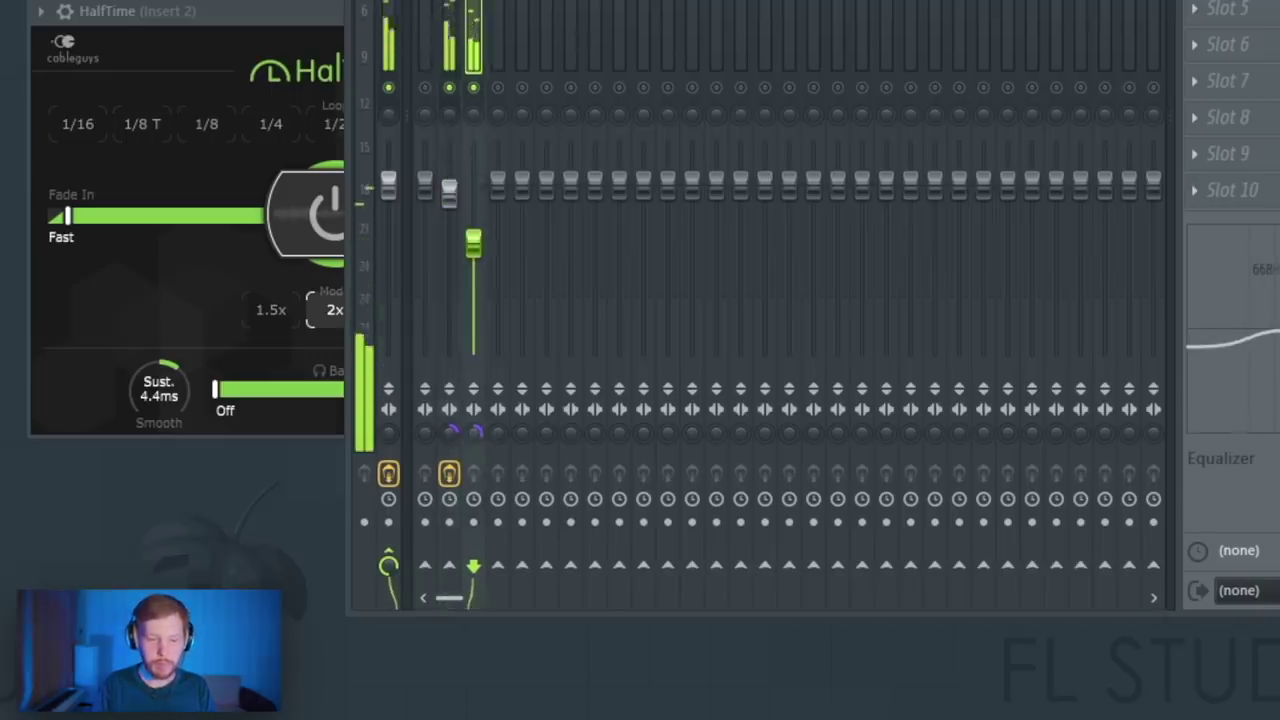
click(449, 450)
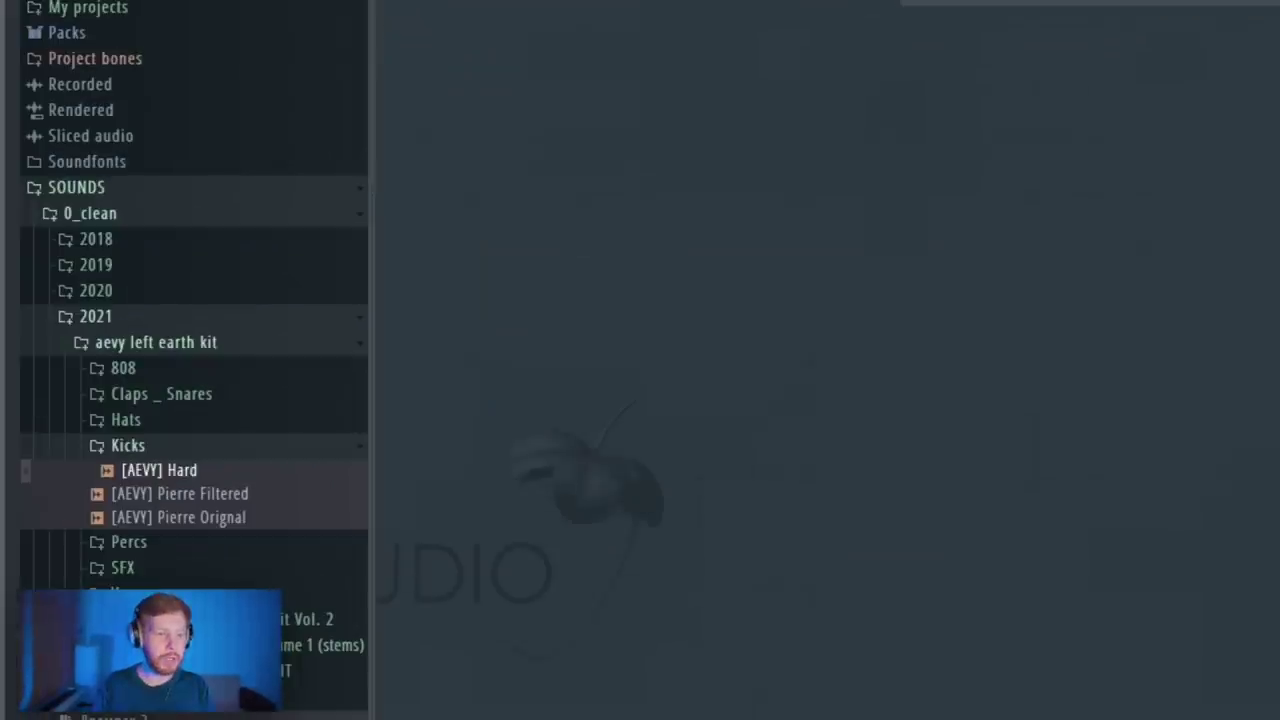
Add the [AEVY] Hard kick from the aevy left earth kit to the channel rack as a new channel
scroll(91, 323, down, 5)
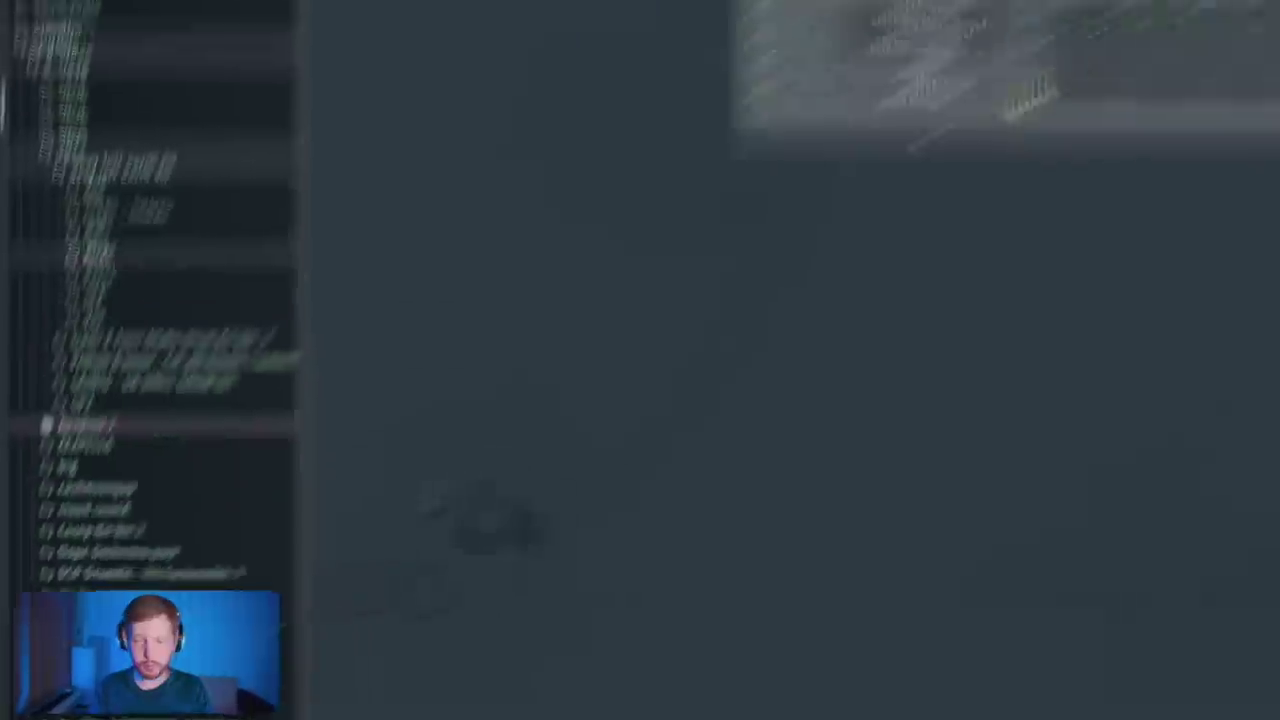
click(83, 303)
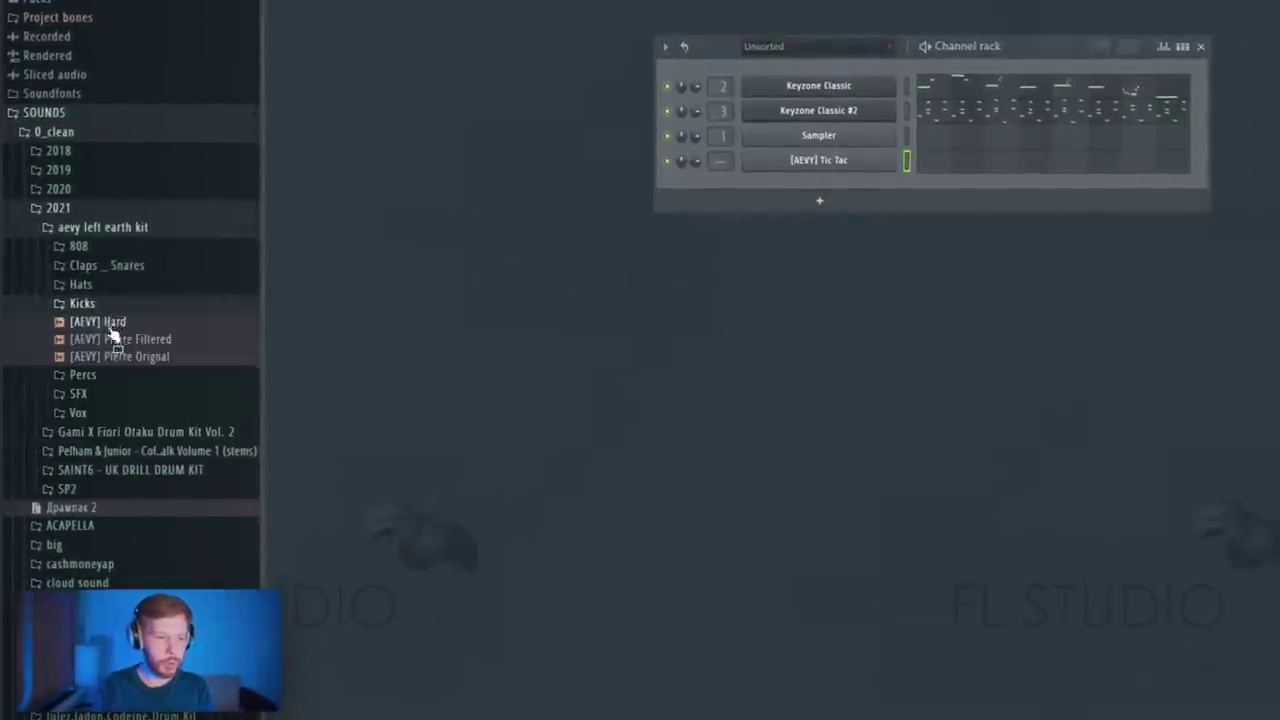
drag(100, 323, 860, 185)
click(125, 300)
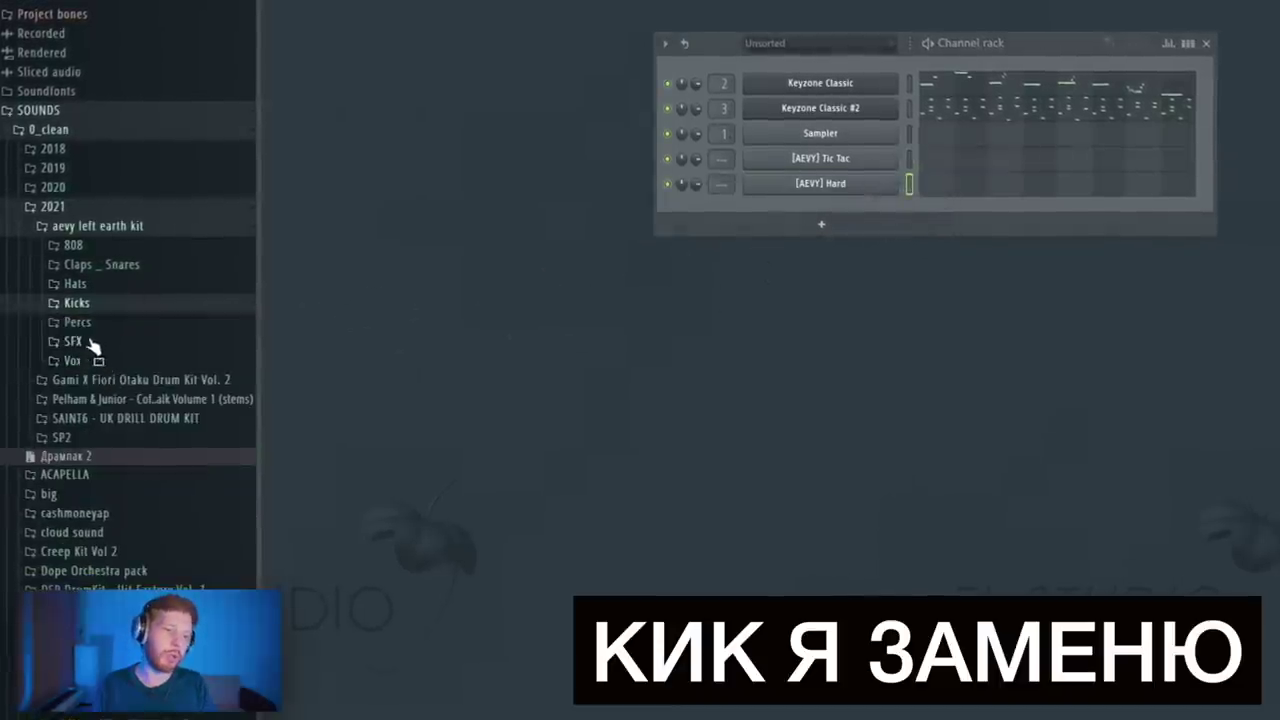
Add [AEVY] Personal Guillotine Clap as a new channel and shorten its sample length to cut the long tail
click(103, 268)
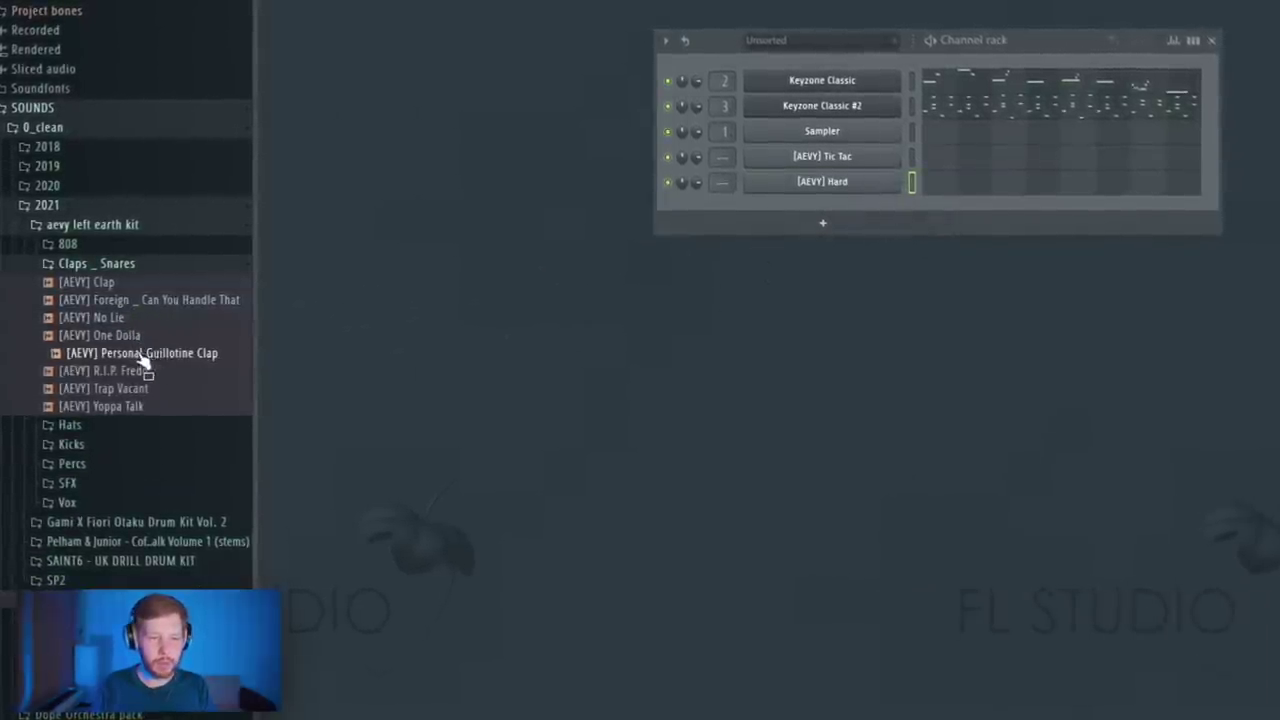
drag(860, 225, 866, 206)
click(850, 206)
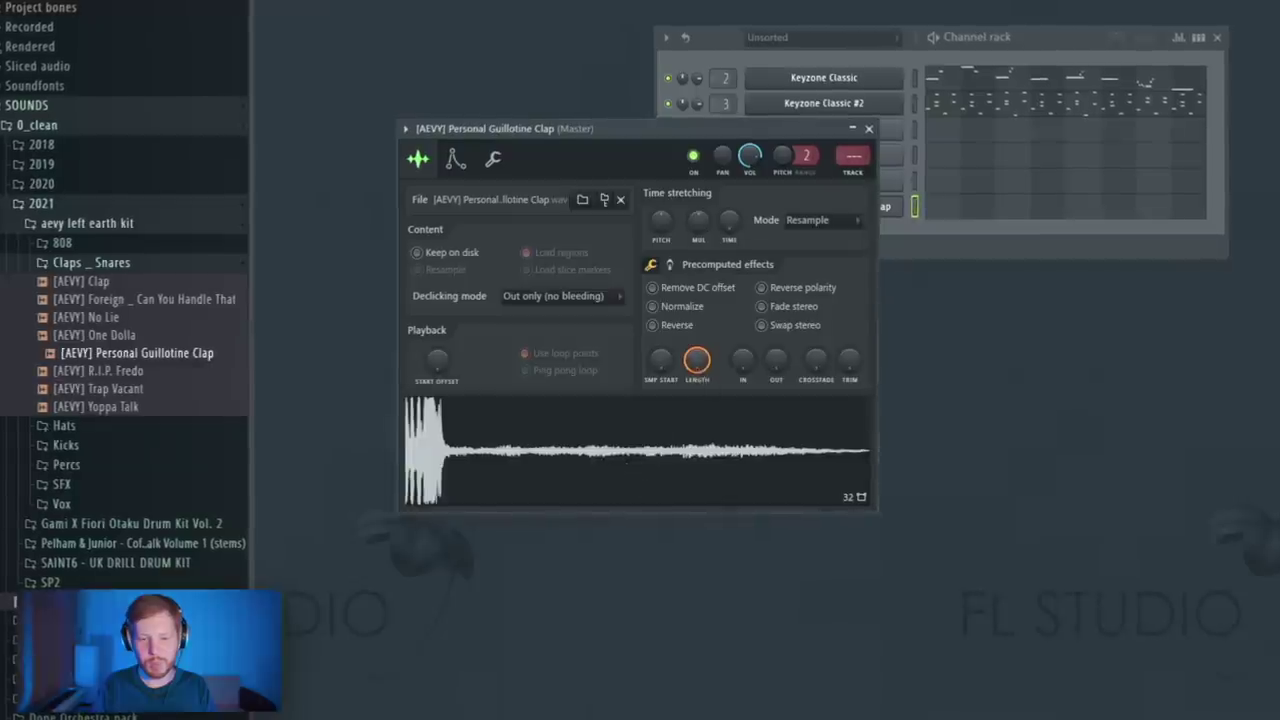
drag(697, 360, 700, 366)
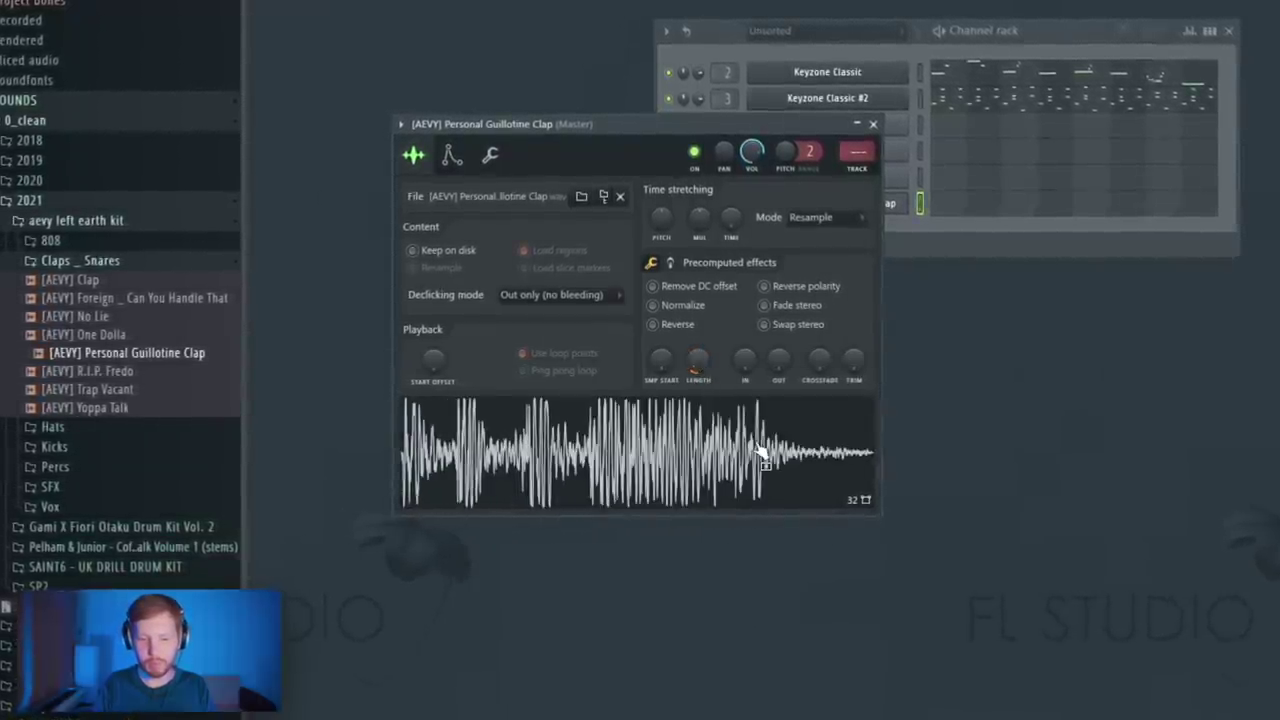
Add the [AEVY] Classic hat and [SAINT6] Open Hat 3 from the UK drill drum kit as new channels
click(56, 426)
drag(370, 316, 901, 232)
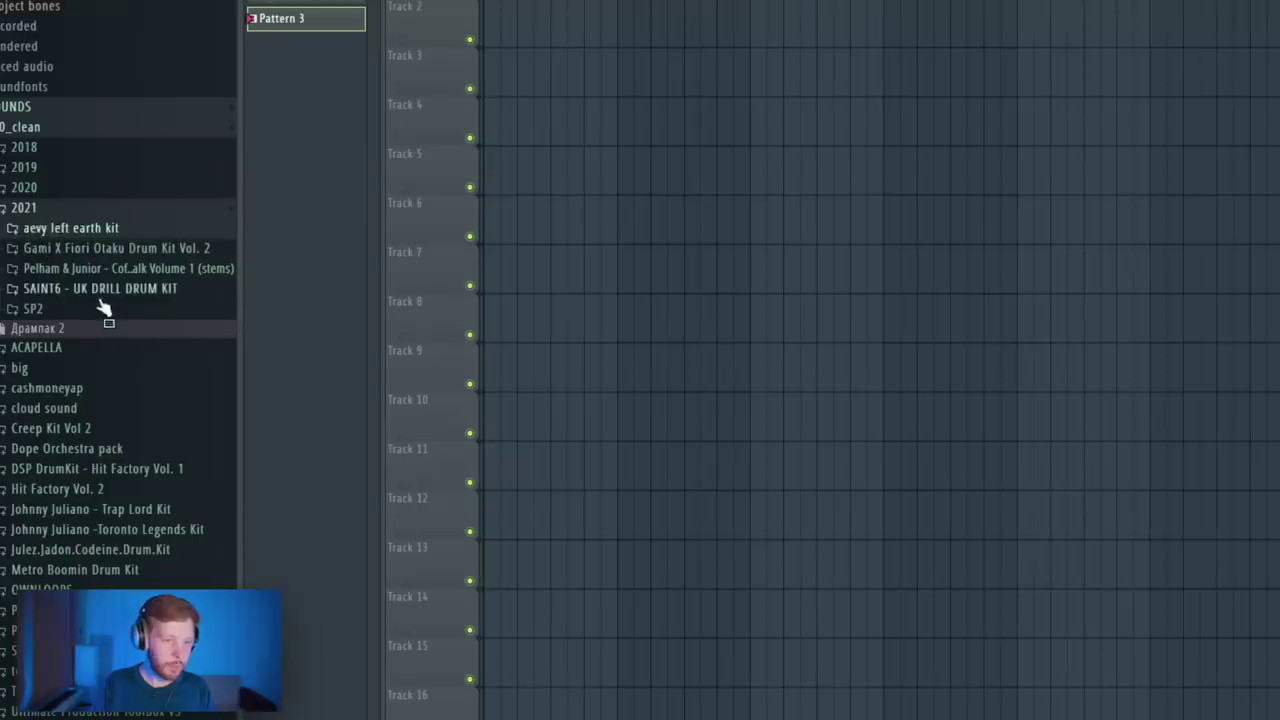
click(104, 290)
click(106, 452)
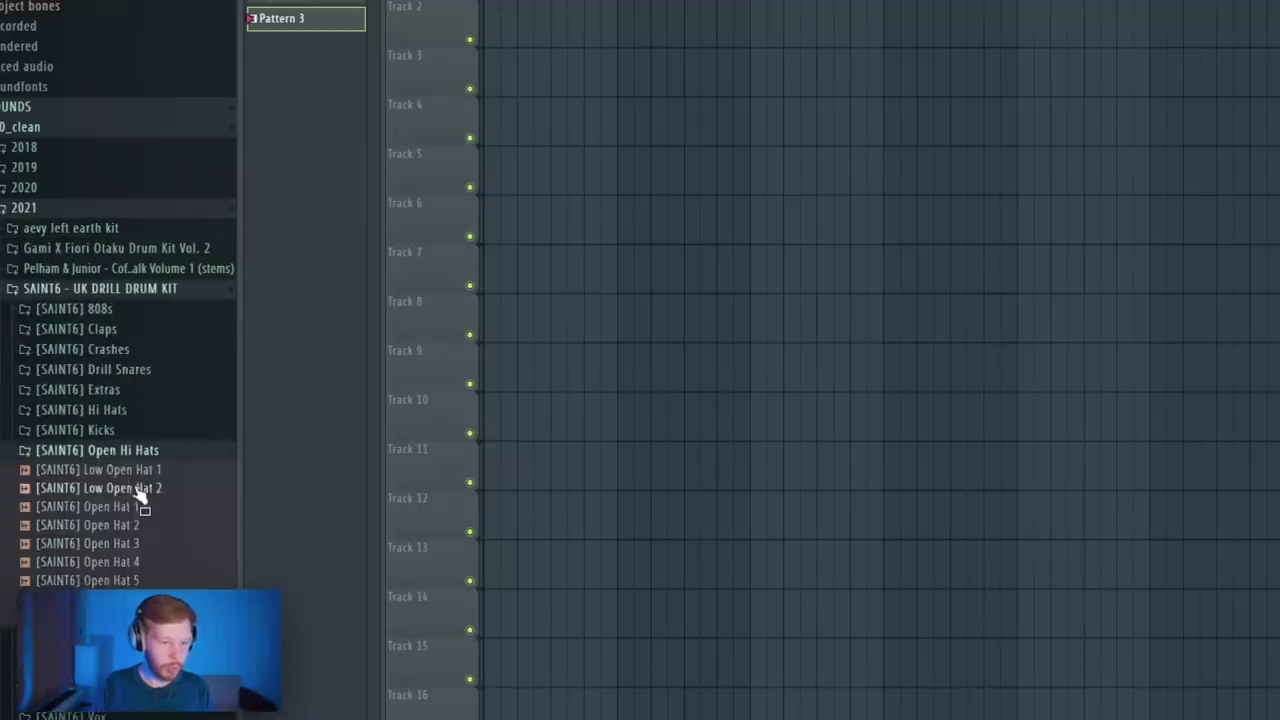
key(F6)
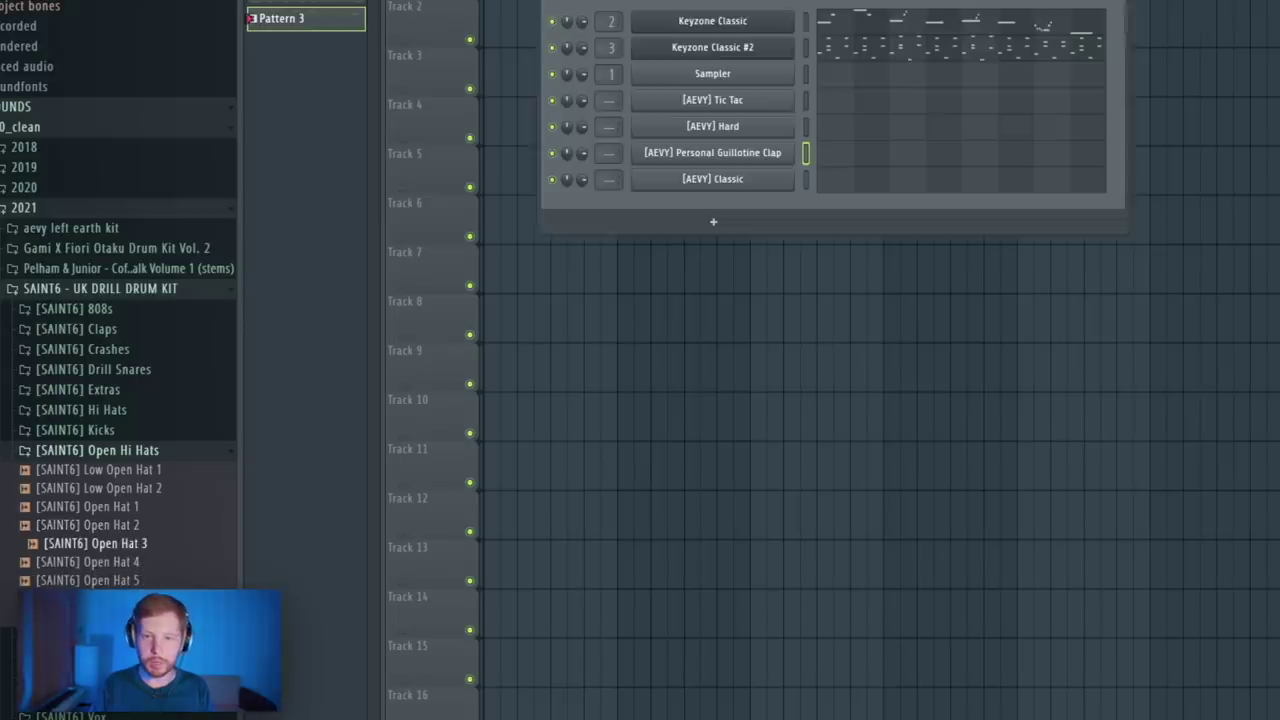
drag(230, 513, 890, 132)
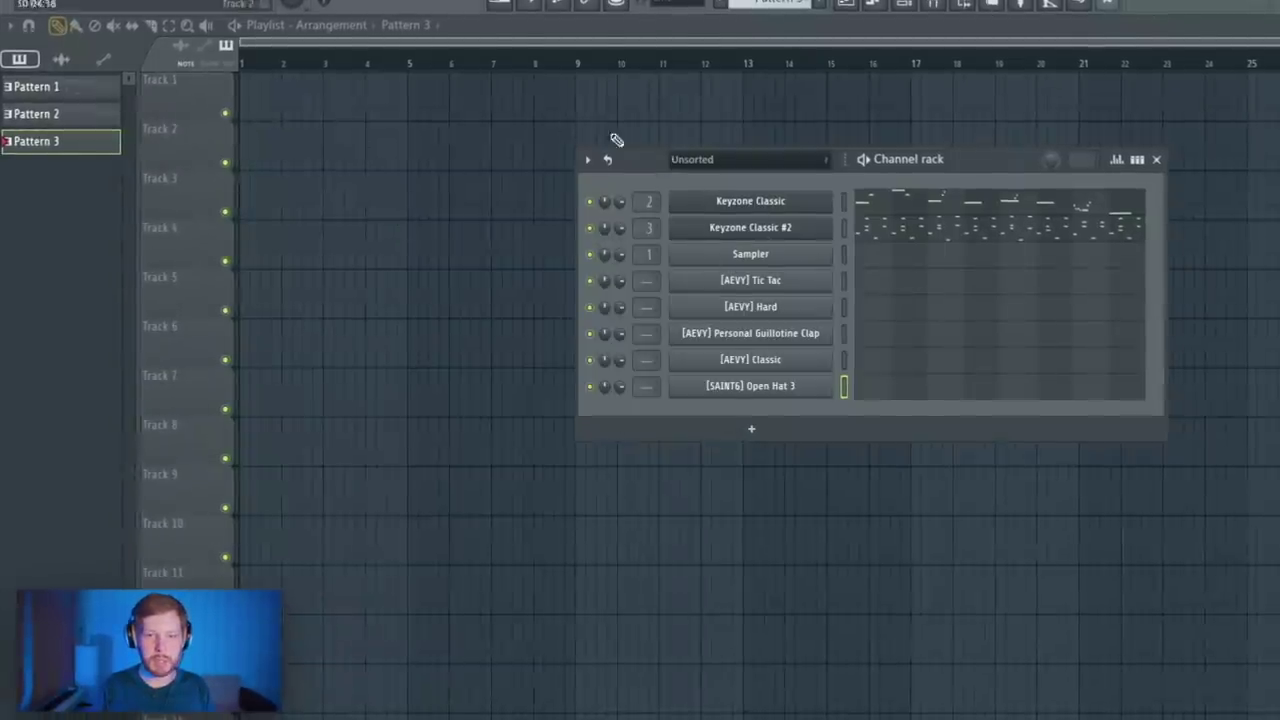
key(F6)
Place two four-bar Pattern 3 clips in a row on playlist track 1 and make the second one unique
drag(531, 89, 330, 89)
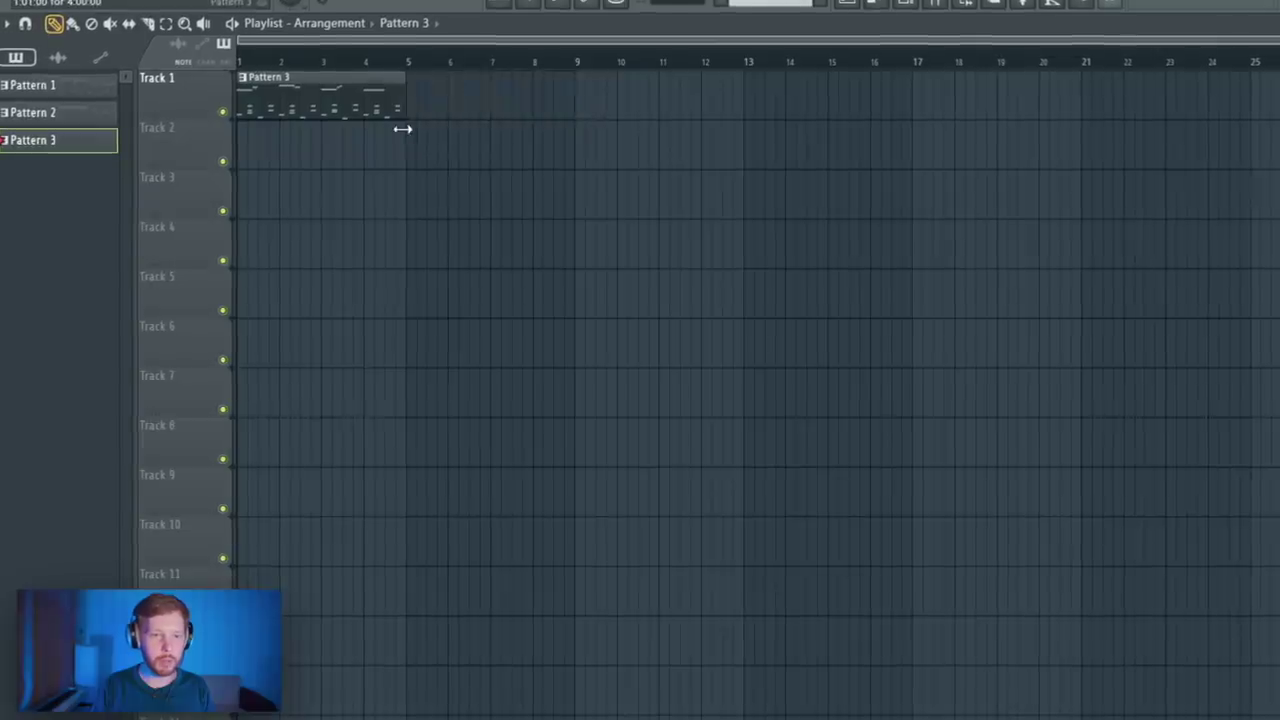
click(411, 77)
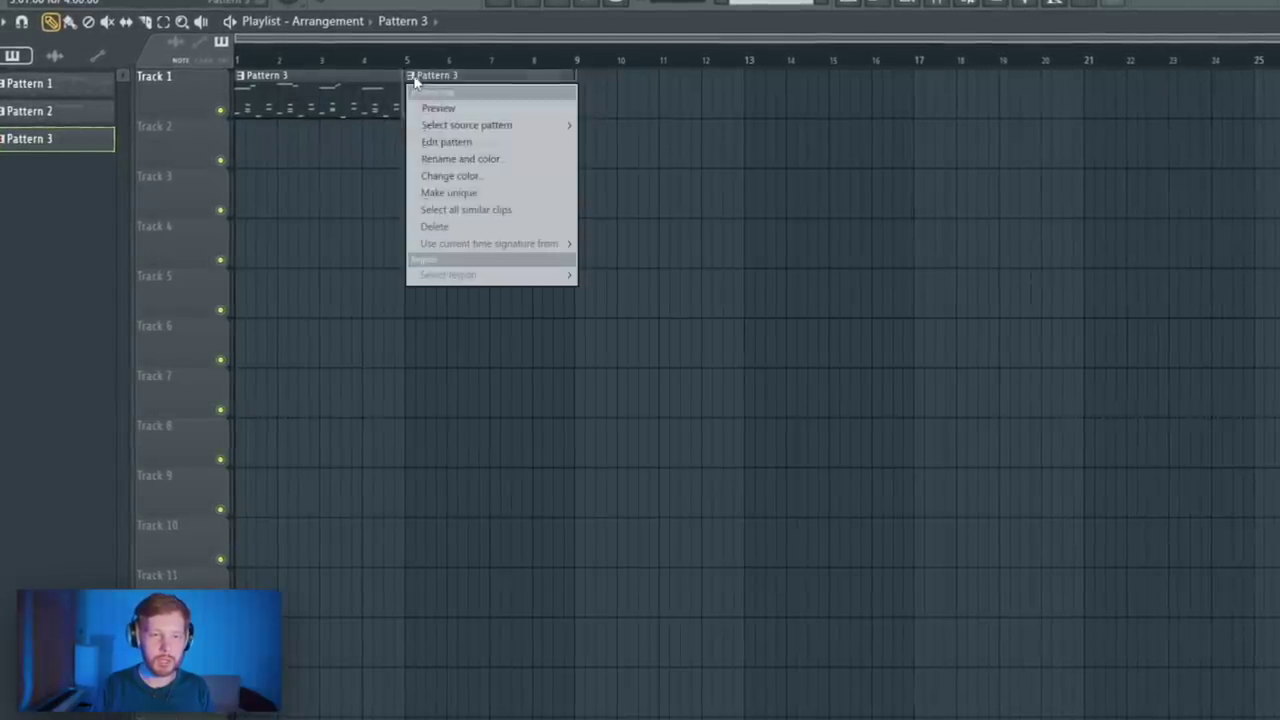
click(474, 194)
double_click(464, 105)
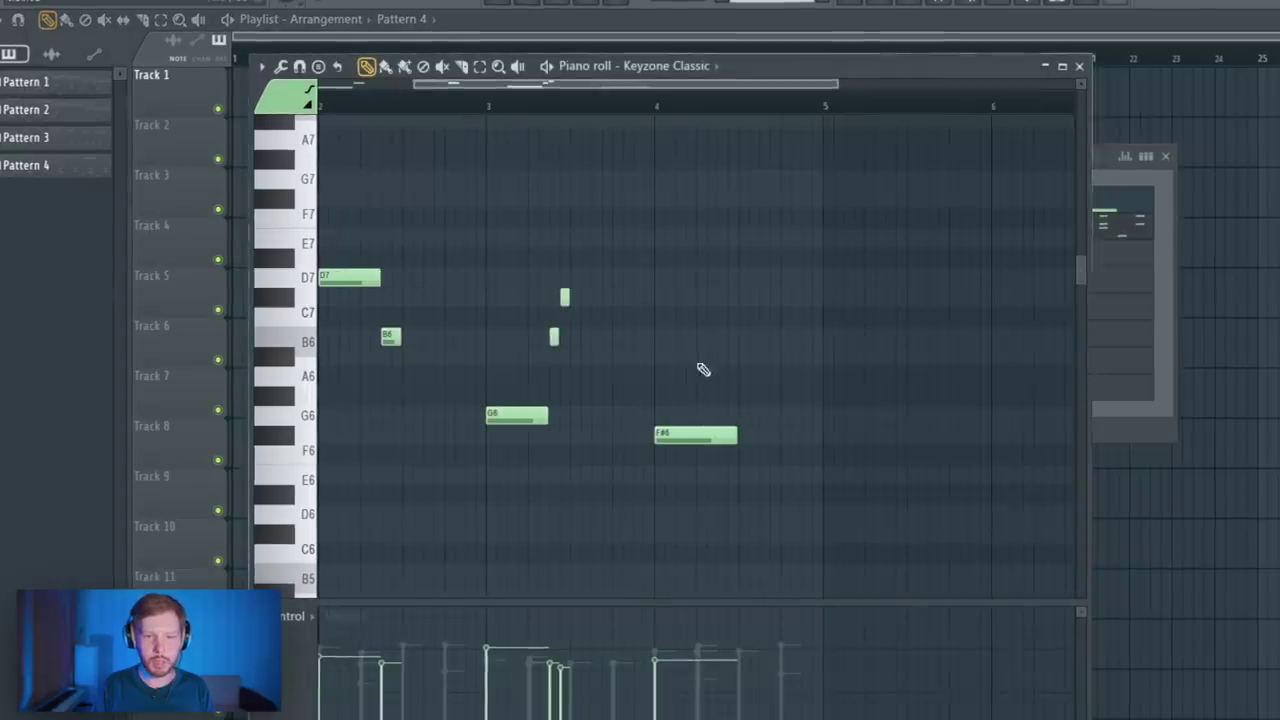
click(1080, 65)
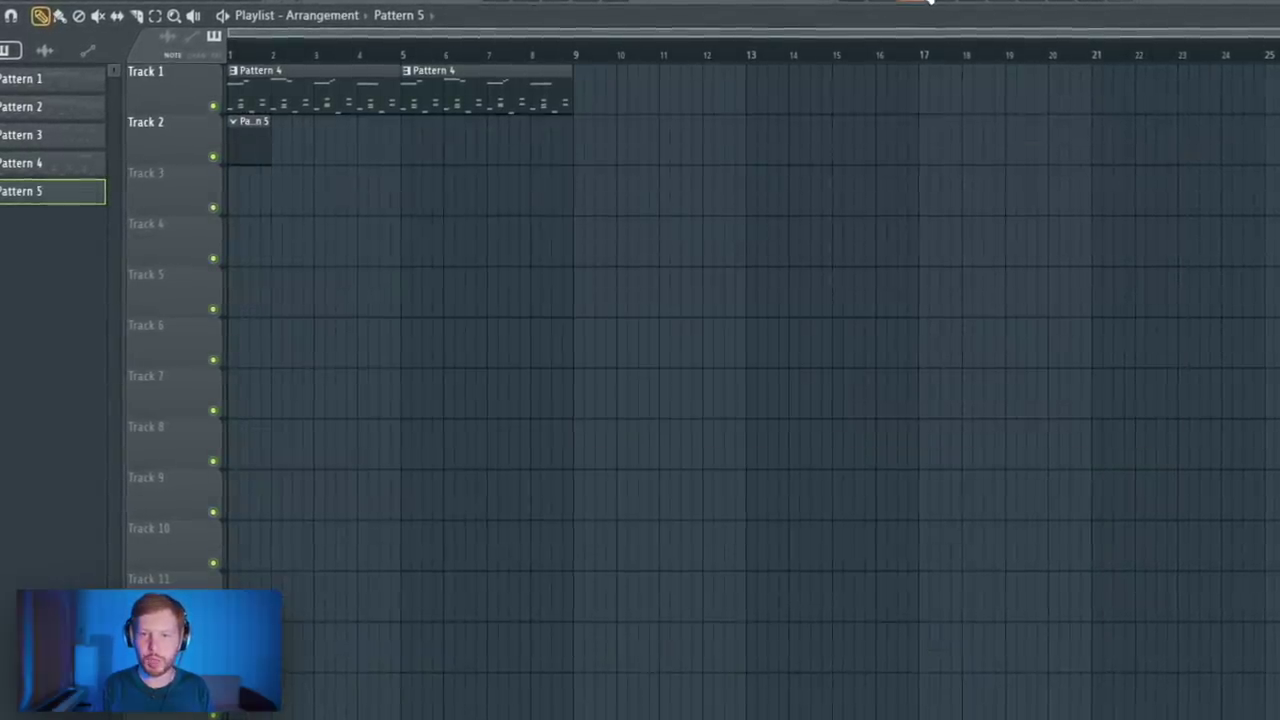
In Pattern 5, place C5 notes for [AEVY] Personal Guillotine Clap on the third beat of bars 1 to 4
click(928, 2)
click(902, 393)
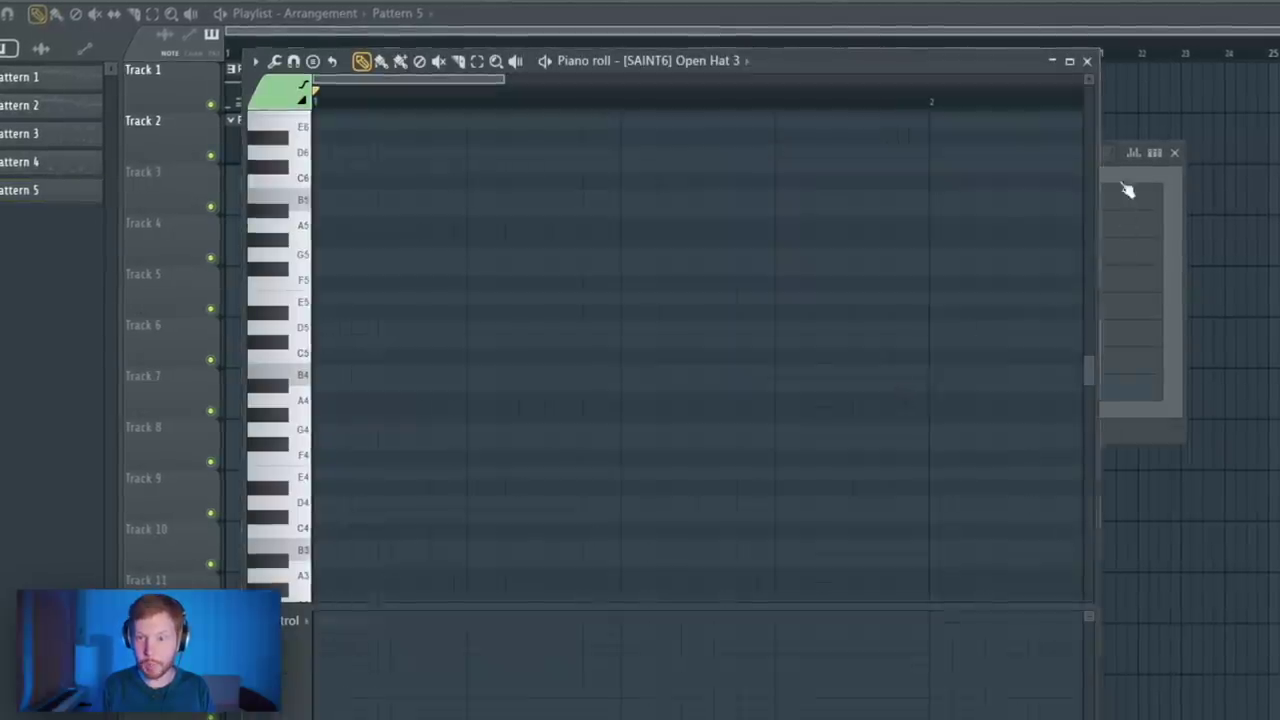
click(1088, 61)
click(905, 333)
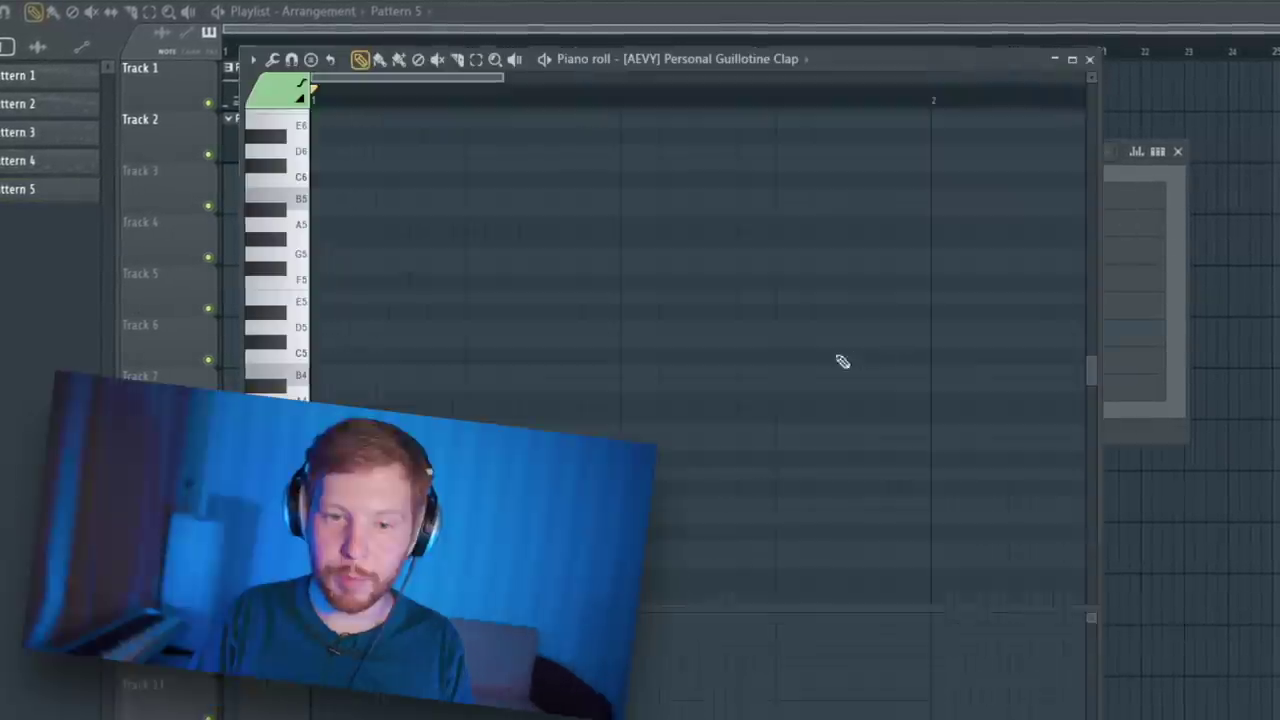
drag(590, 328, 620, 380)
key(space)
scroll(409, 143, down, 2)
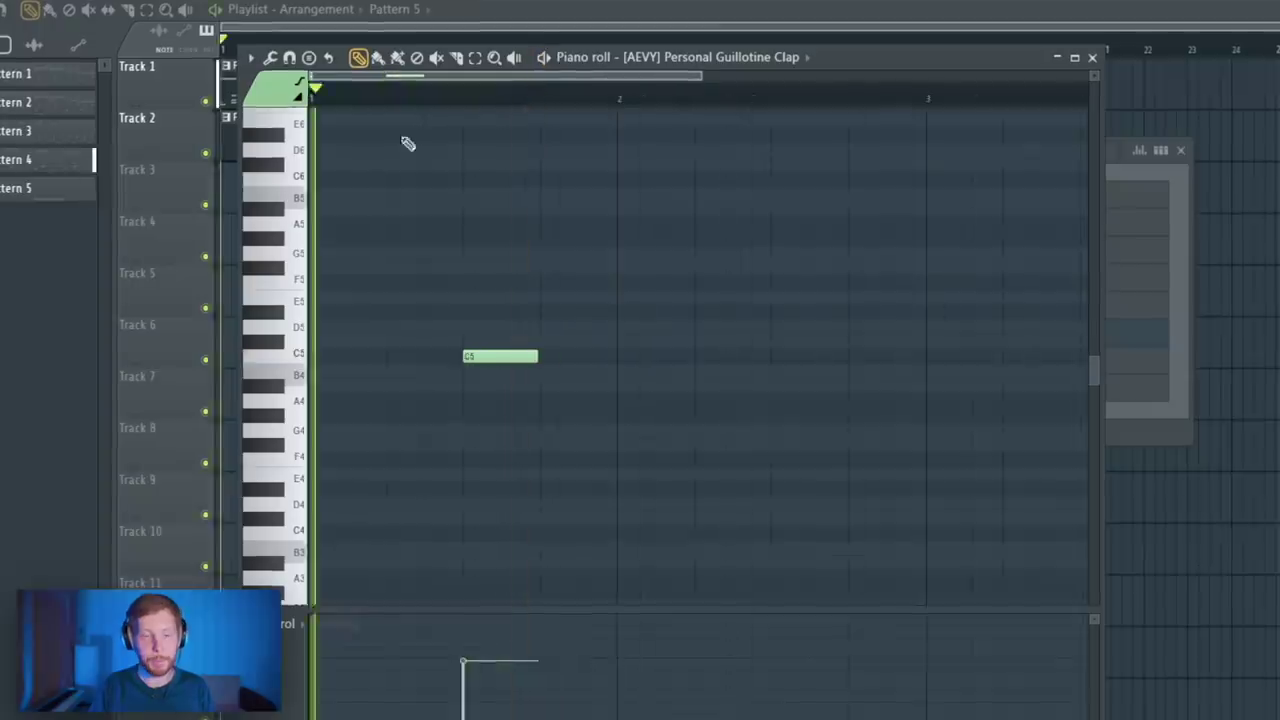
click(806, 357)
scroll(729, 457, down, 2)
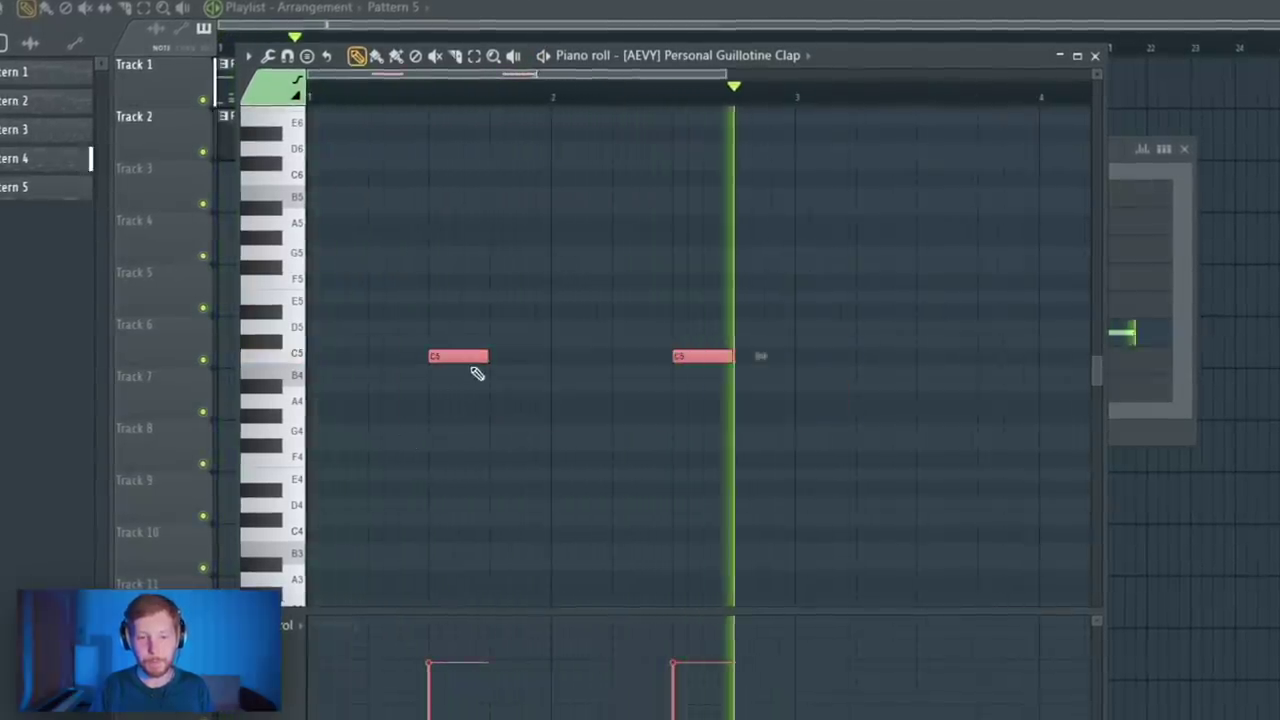
Fill bar 1 of the [AEVY] Classic hat with four one-beat C5 notes, every second one at lower velocity
key(F6)
click(912, 366)
drag(334, 366, 334, 356)
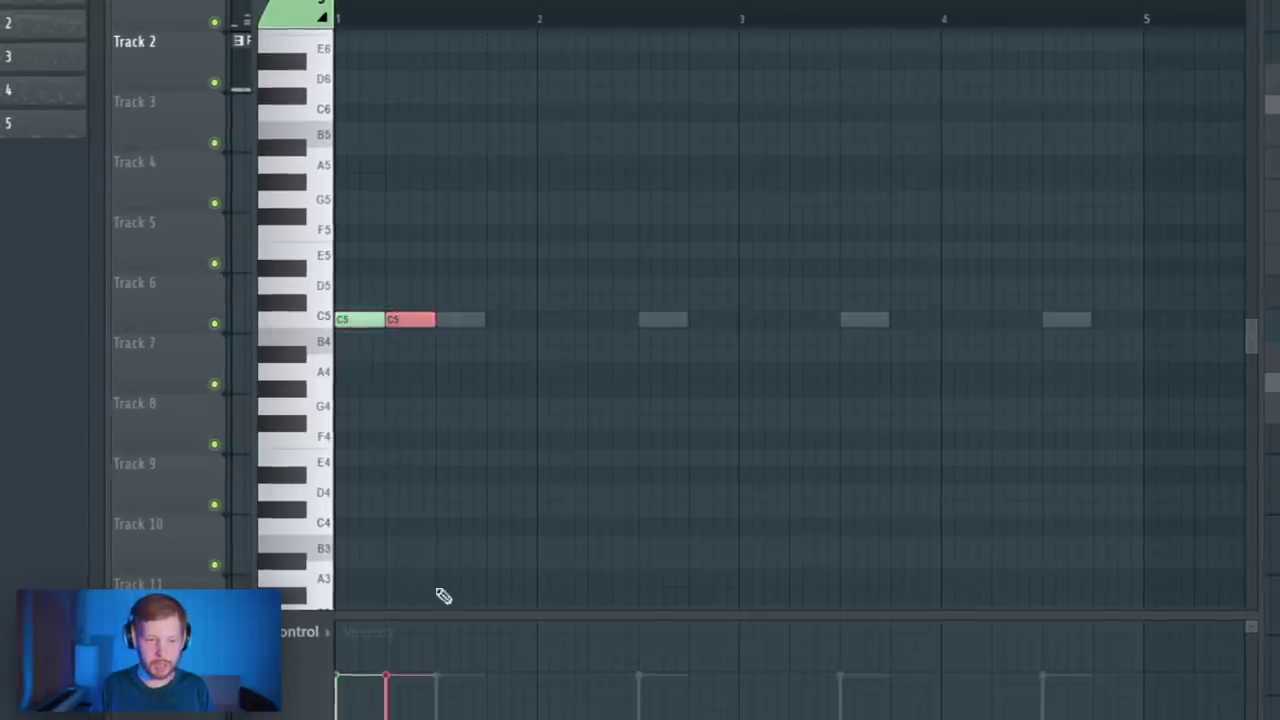
key(ctrl+b)
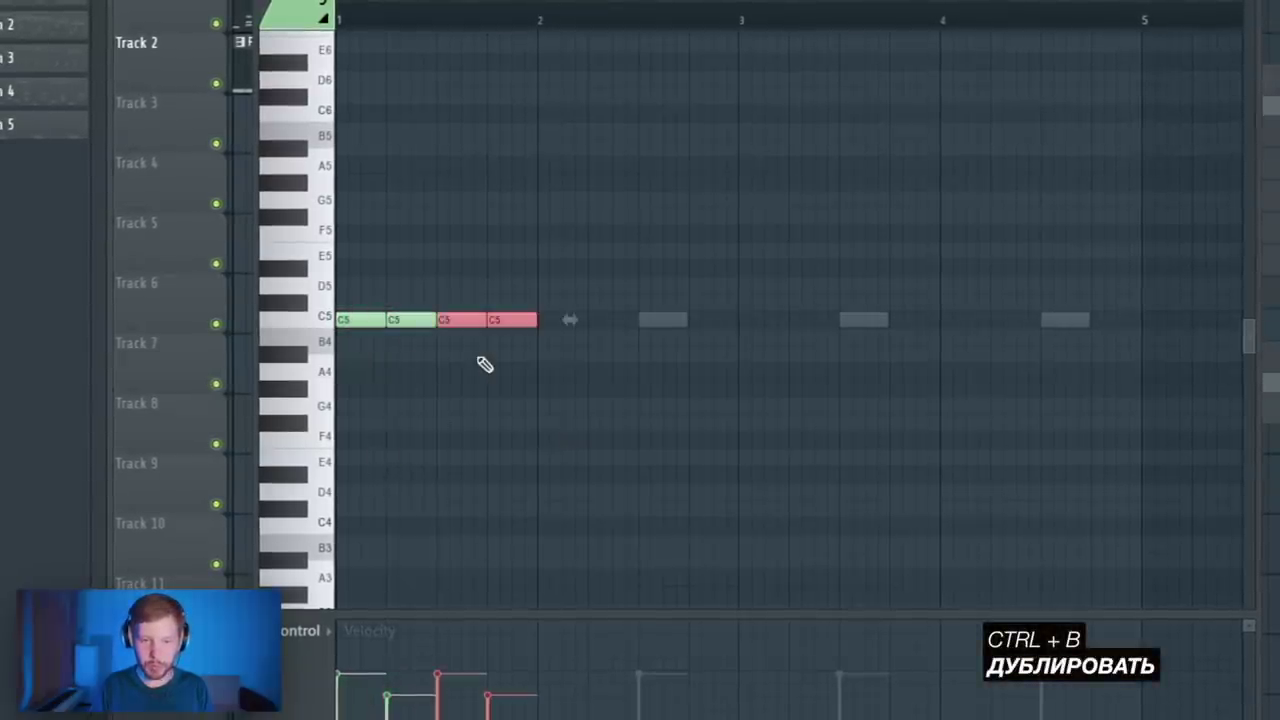
Split the second-beat hat note of bar 2 into a quick double hit and duplicate the two-bar hat pattern into bars 3 and 4
scroll(680, 310, up, 2)
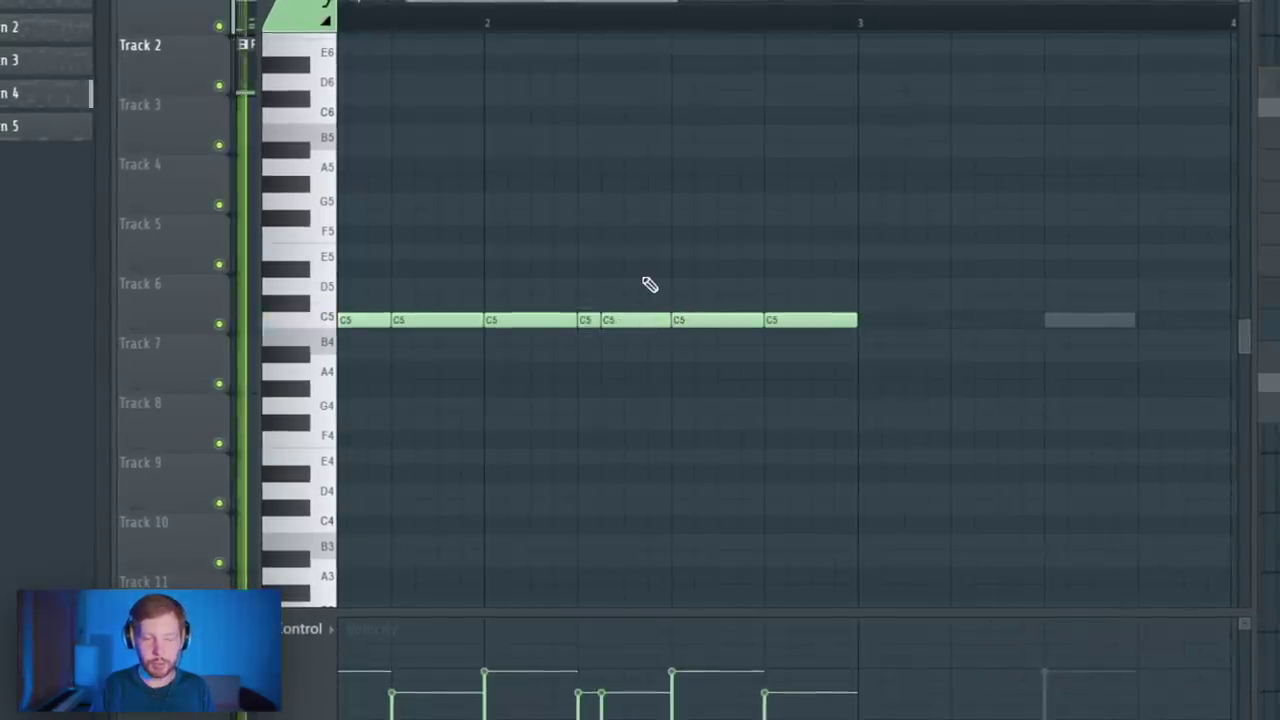
key(space)
key(ctrl+b)
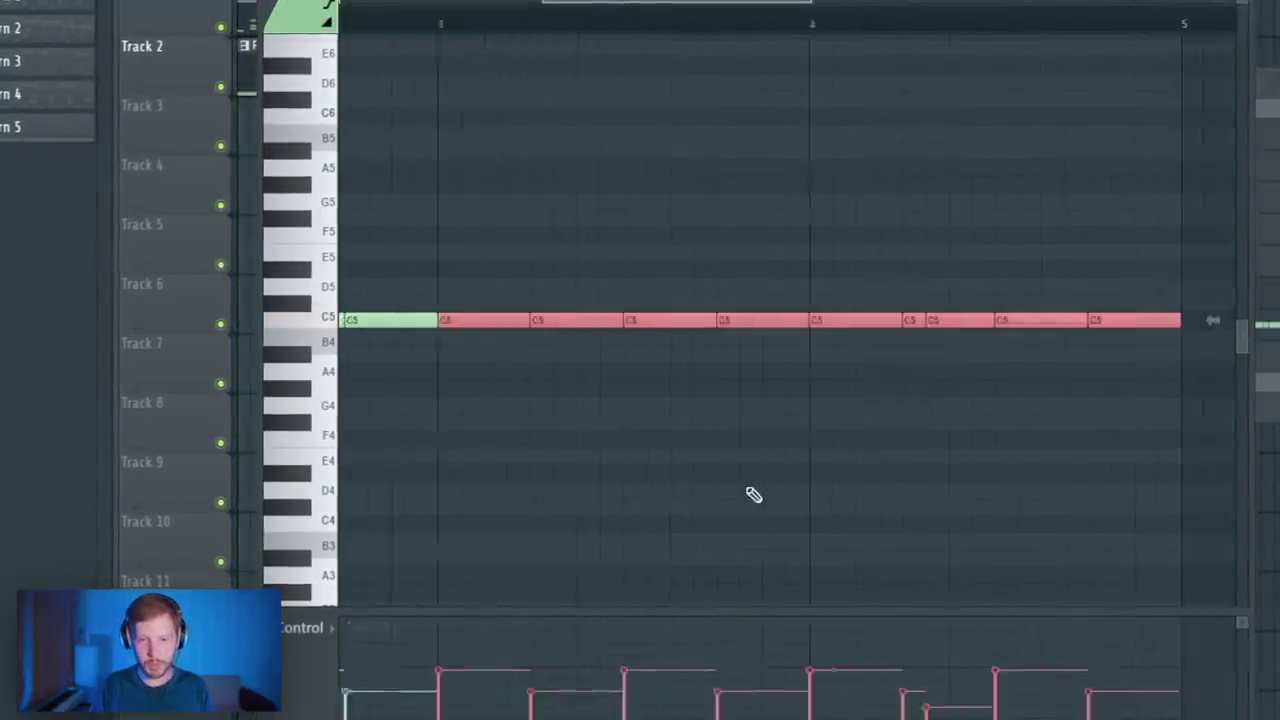
With the grid at 1/3 step, split bar 4's third-beat hat note into three hits at falling velocities and its fourth-beat note into two
scroll(909, 457, down, 3)
scroll(720, 420, up, 3)
key(ctrl+d)
right_click(712, 3)
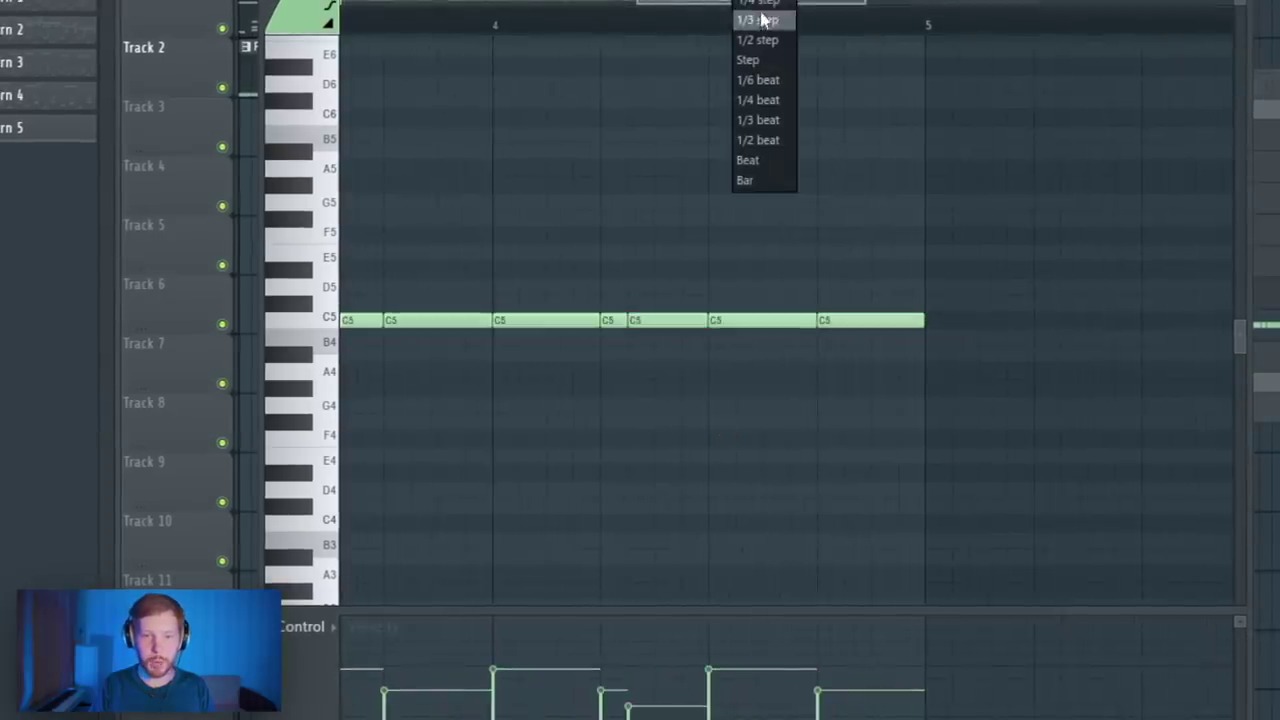
click(751, 17)
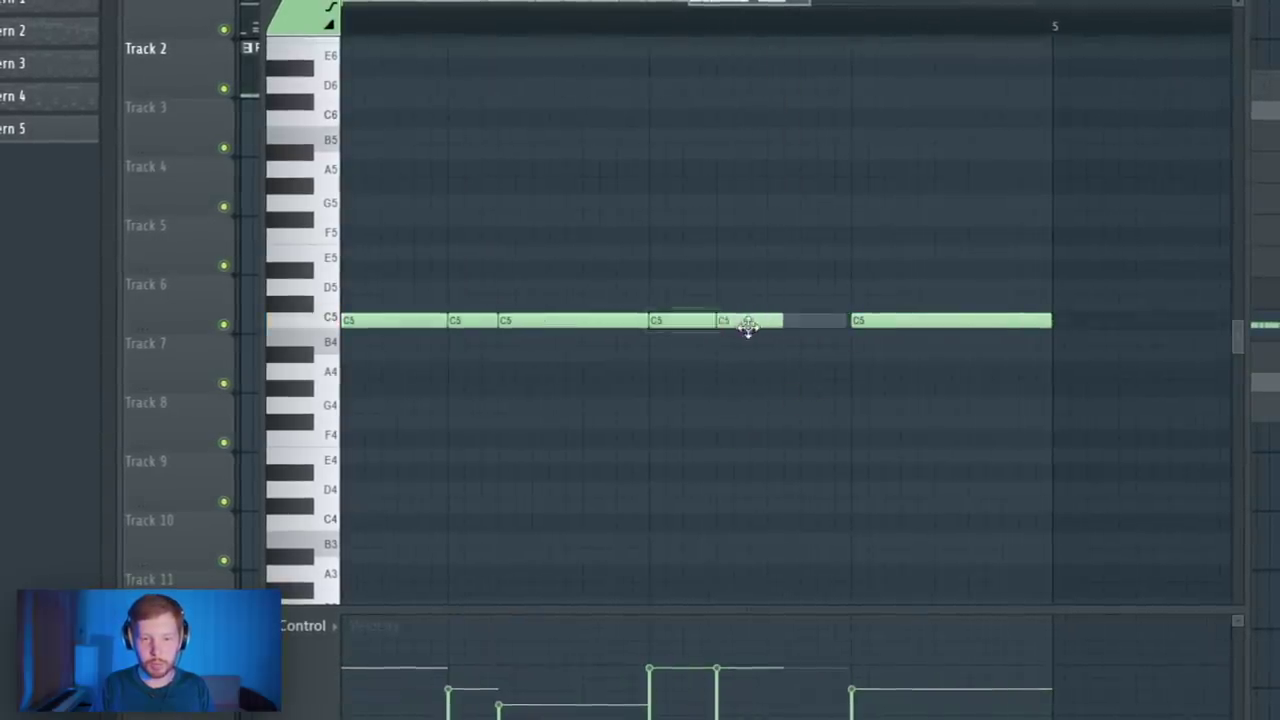
drag(930, 330, 980, 325)
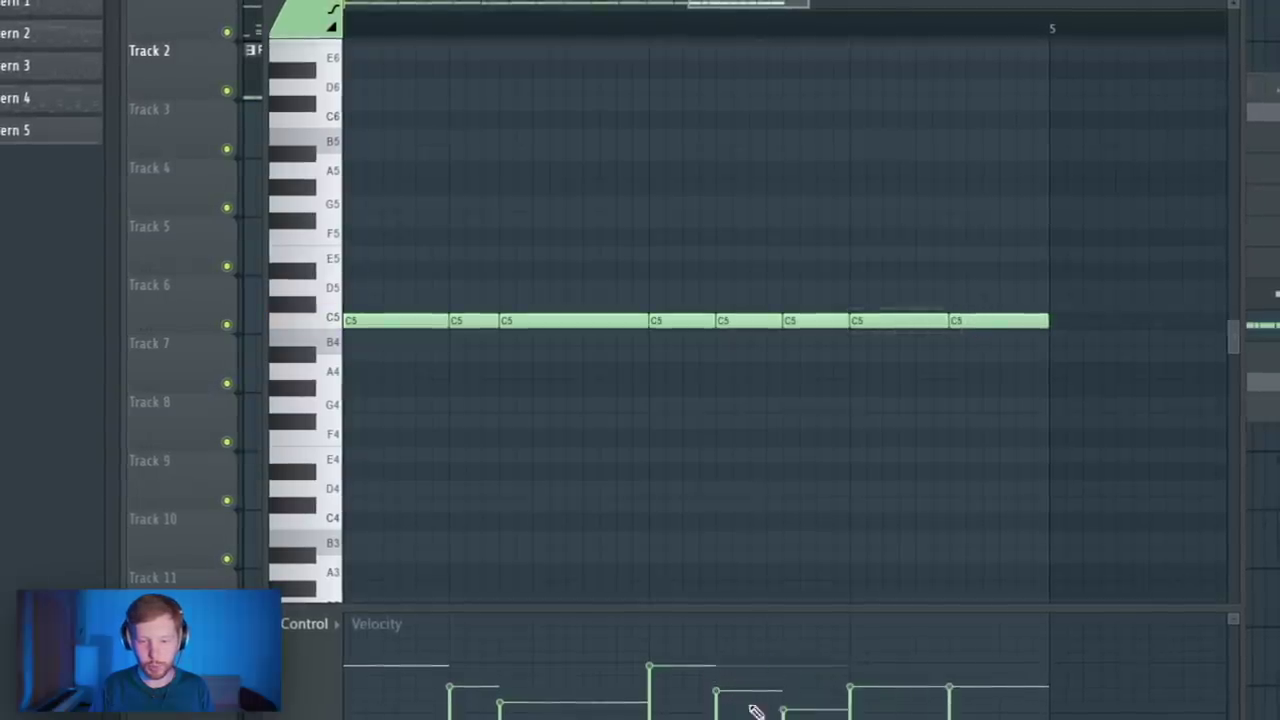
Copy the Pattern 5 clip on playlist track 2 to bar 5
key(space)
key(F5)
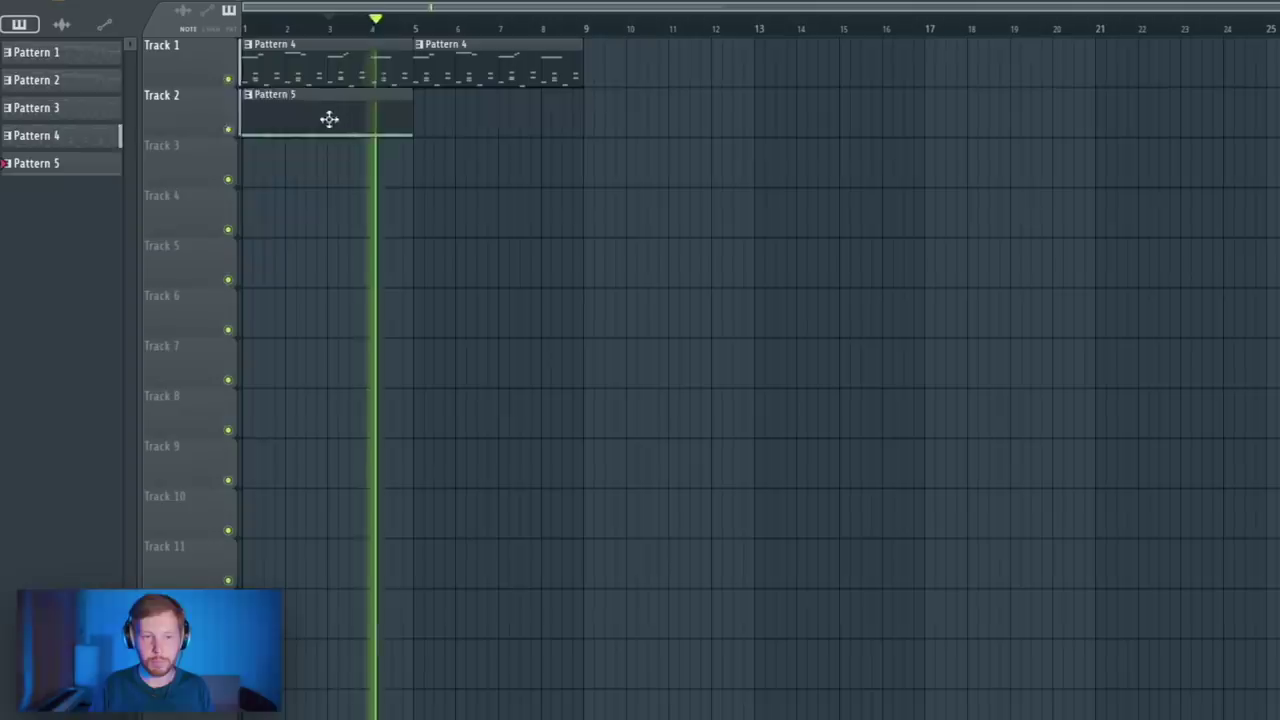
drag(329, 117, 509, 131)
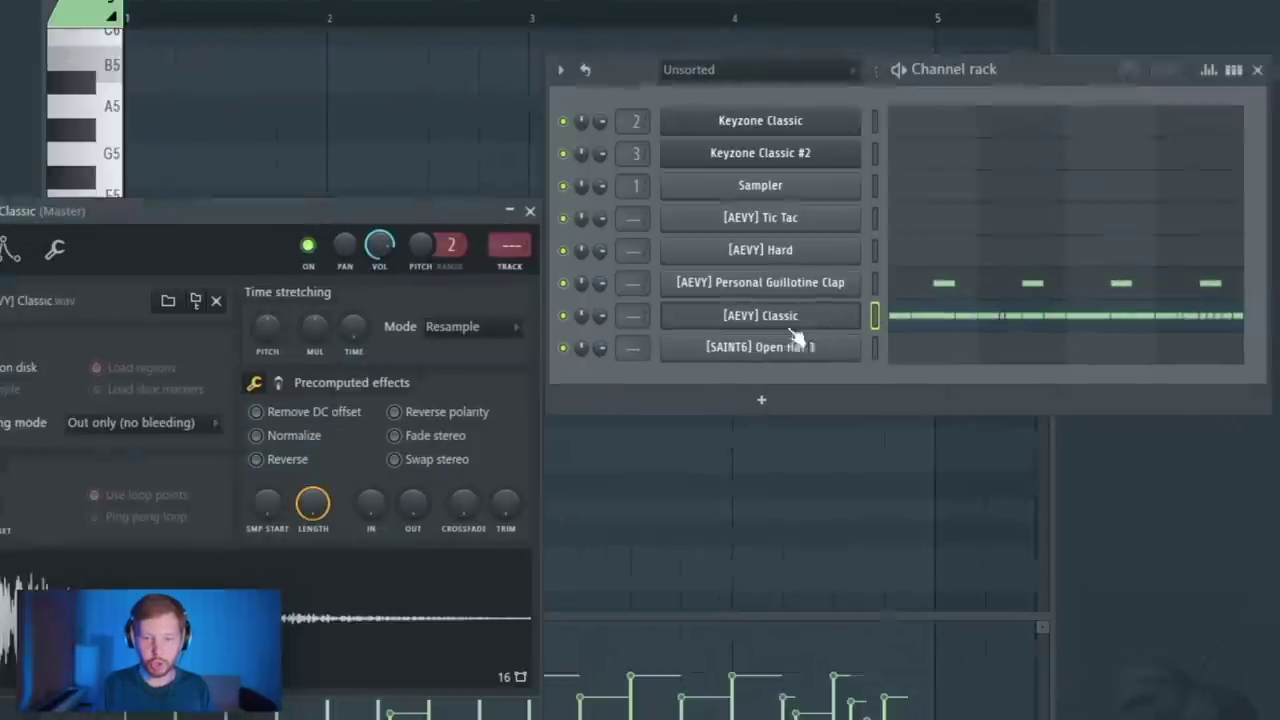
Raise the time Shift of the [AEVY] Classic hat channel slightly
drag(265, 230, 643, 211)
click(455, 230)
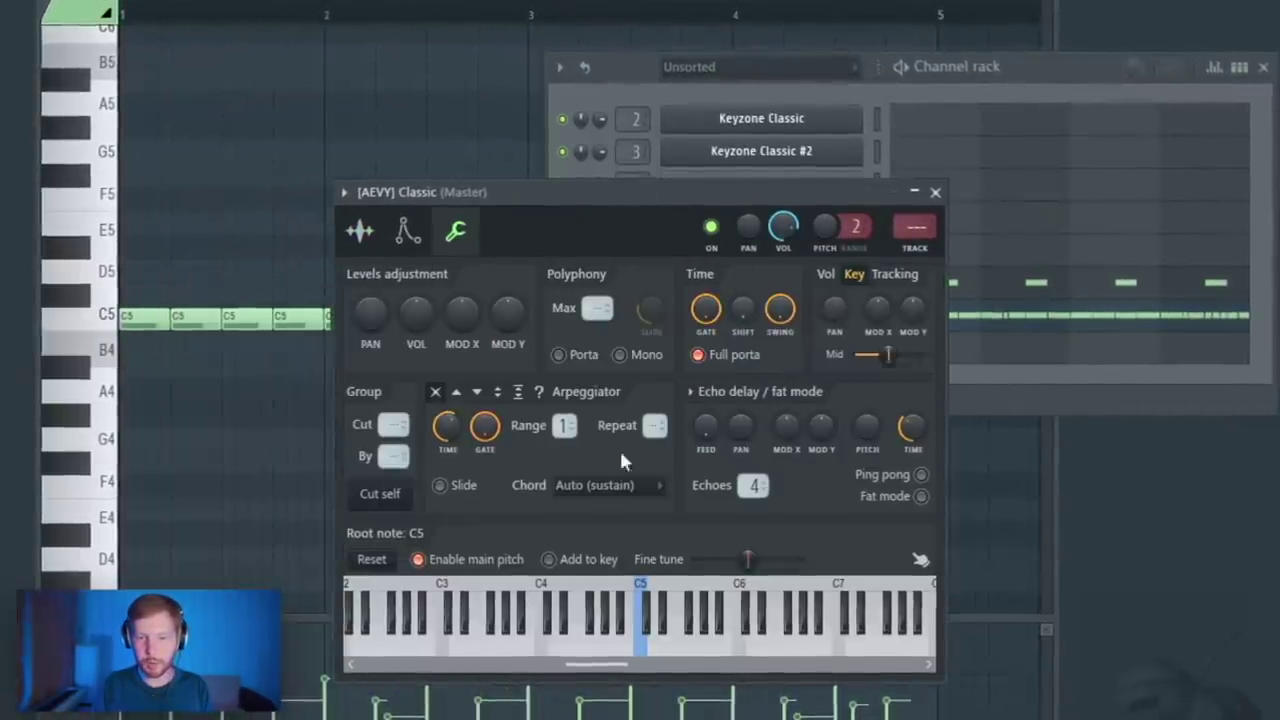
drag(746, 317, 746, 290)
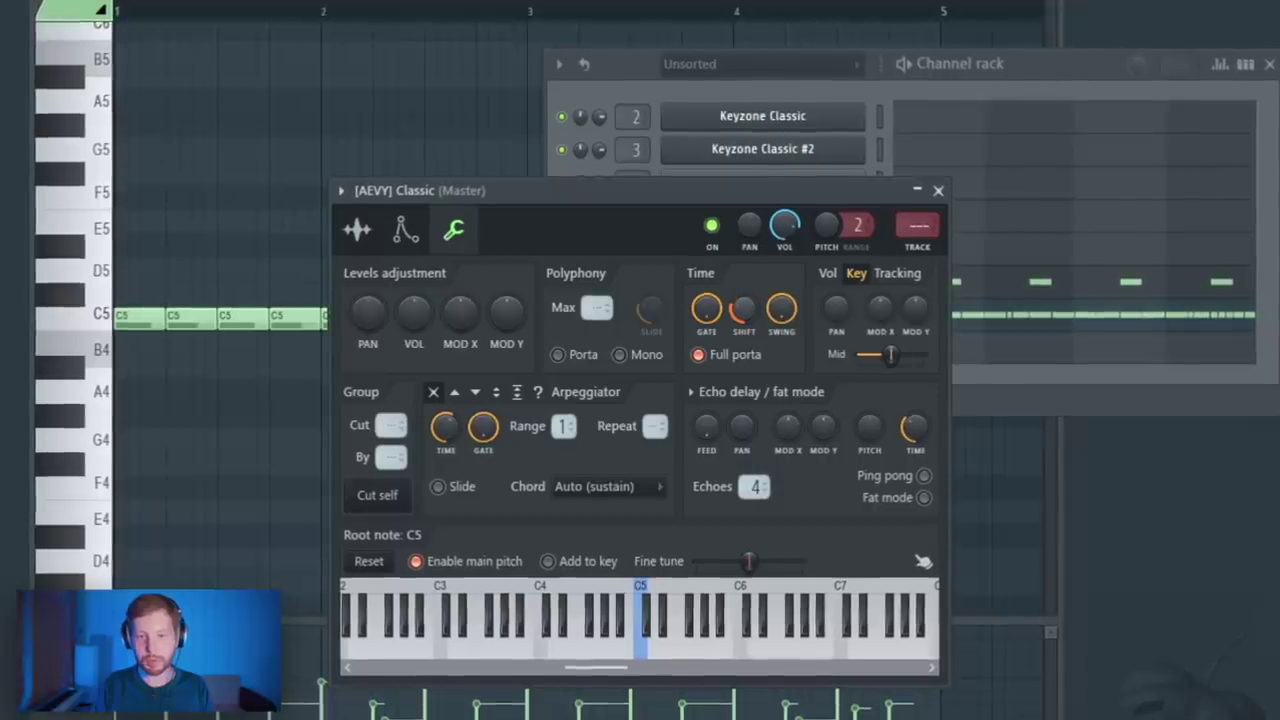
Boost the [AEVY] Classic sample with Clip enabled and adjust its EQ in the precomputed effects
click(356, 229)
click(686, 448)
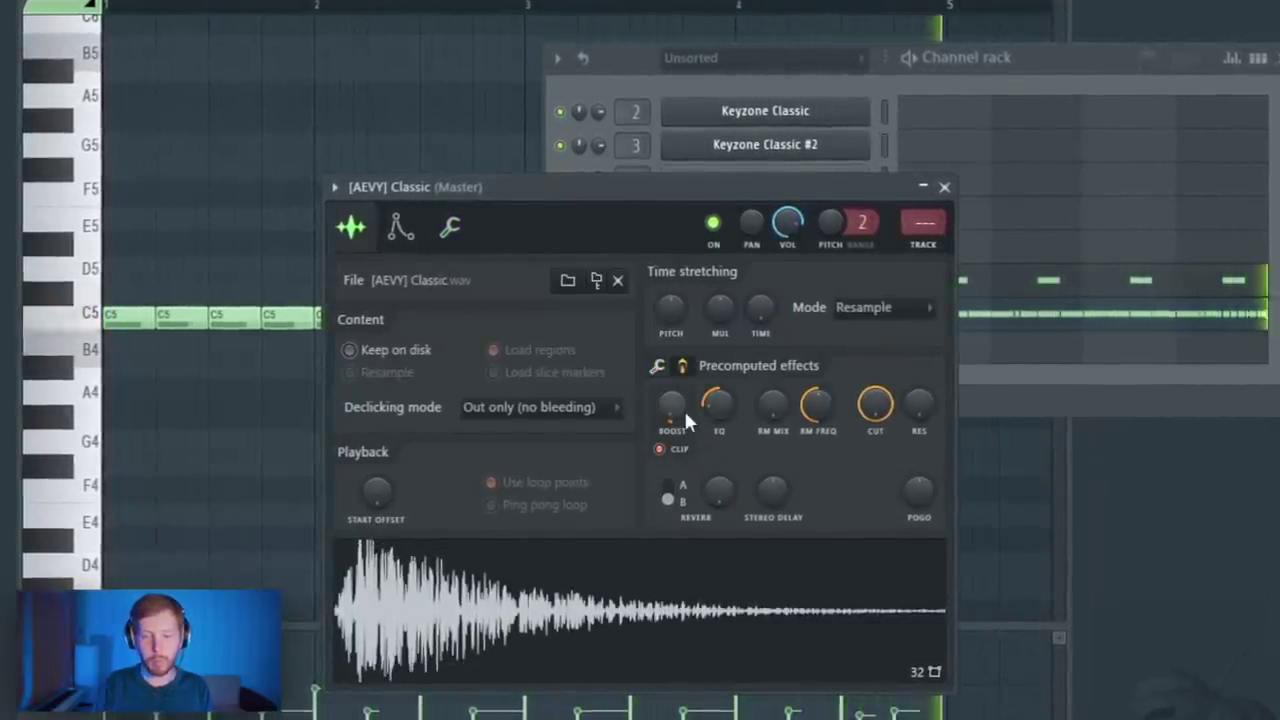
click(1020, 380)
Place a D#5 note for [SAINT6] Open Hat 3 just after the third beat of bar 2
click(809, 278)
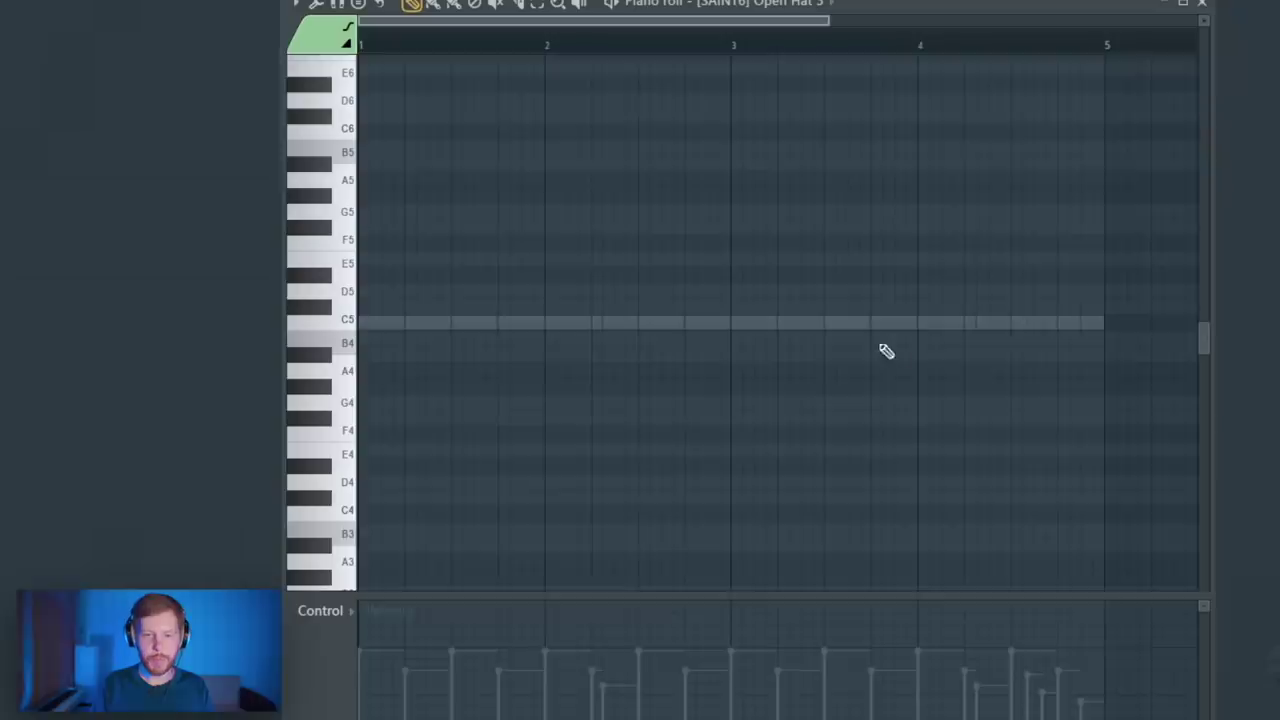
drag(640, 337, 658, 274)
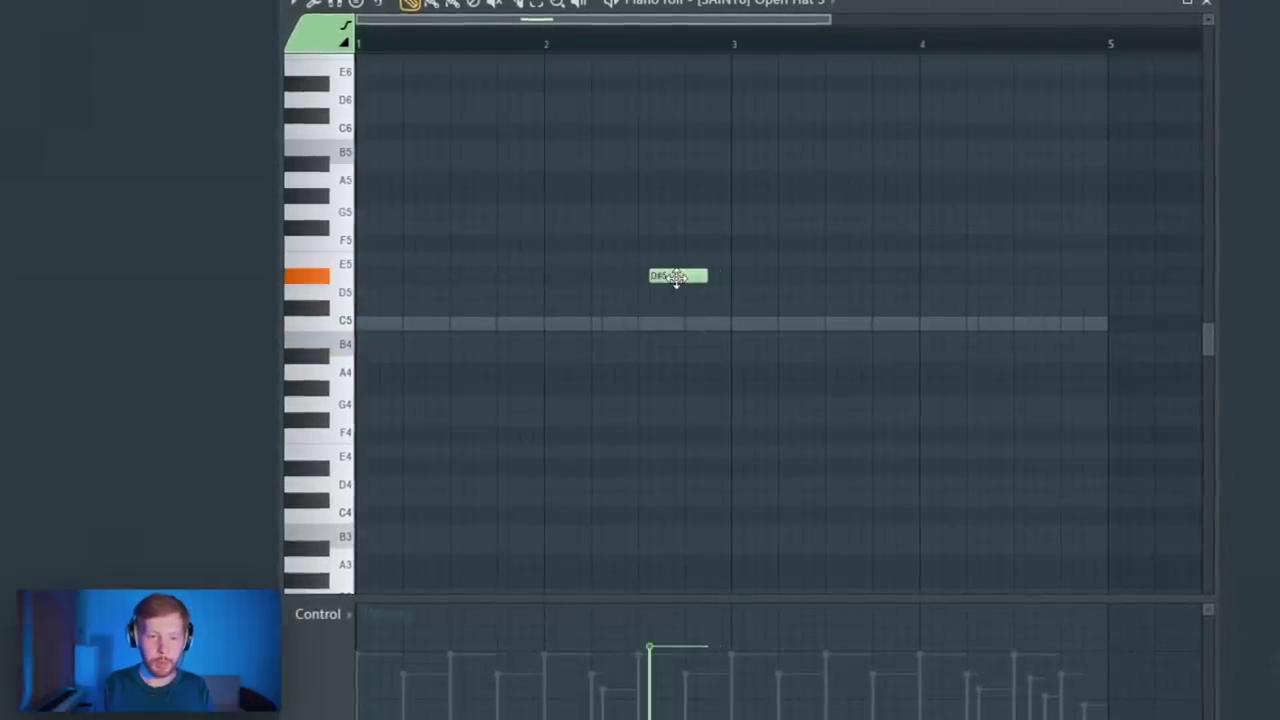
key(space)
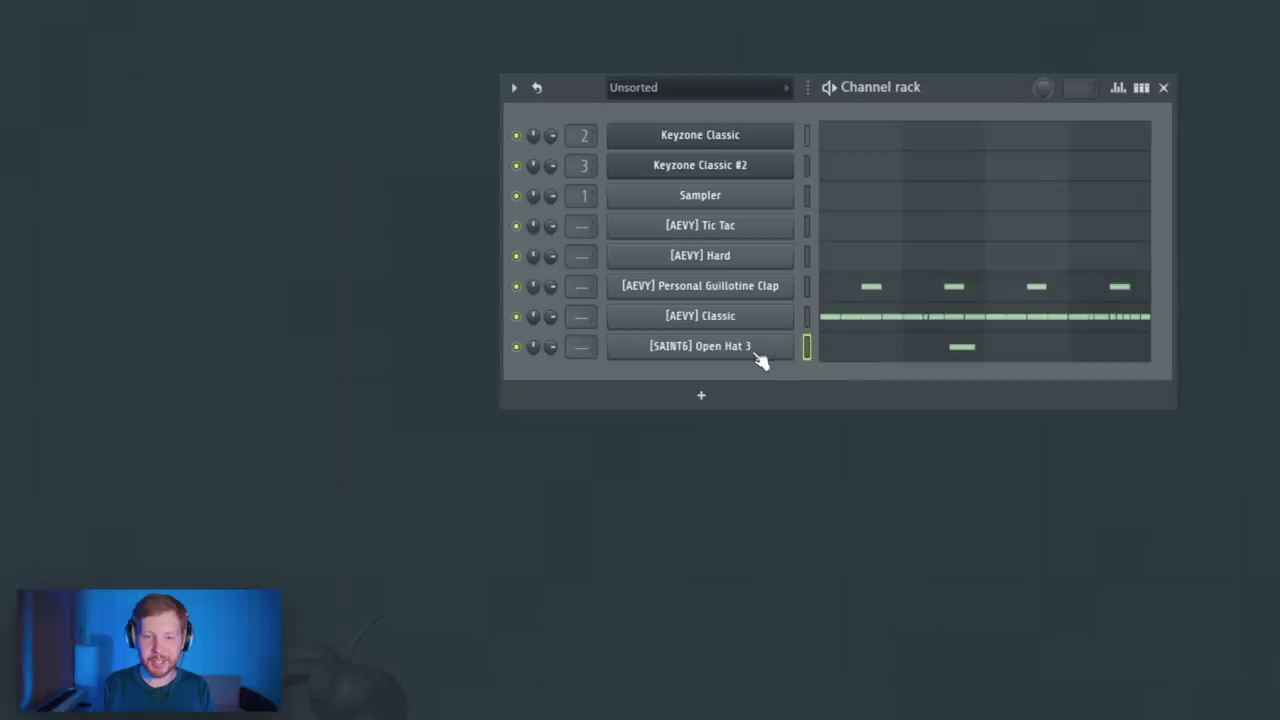
Boost the [SAINT6] Open Hat 3 sample with Clip enabled and adjust its EQ in the precomputed effects
click(760, 348)
click(906, 301)
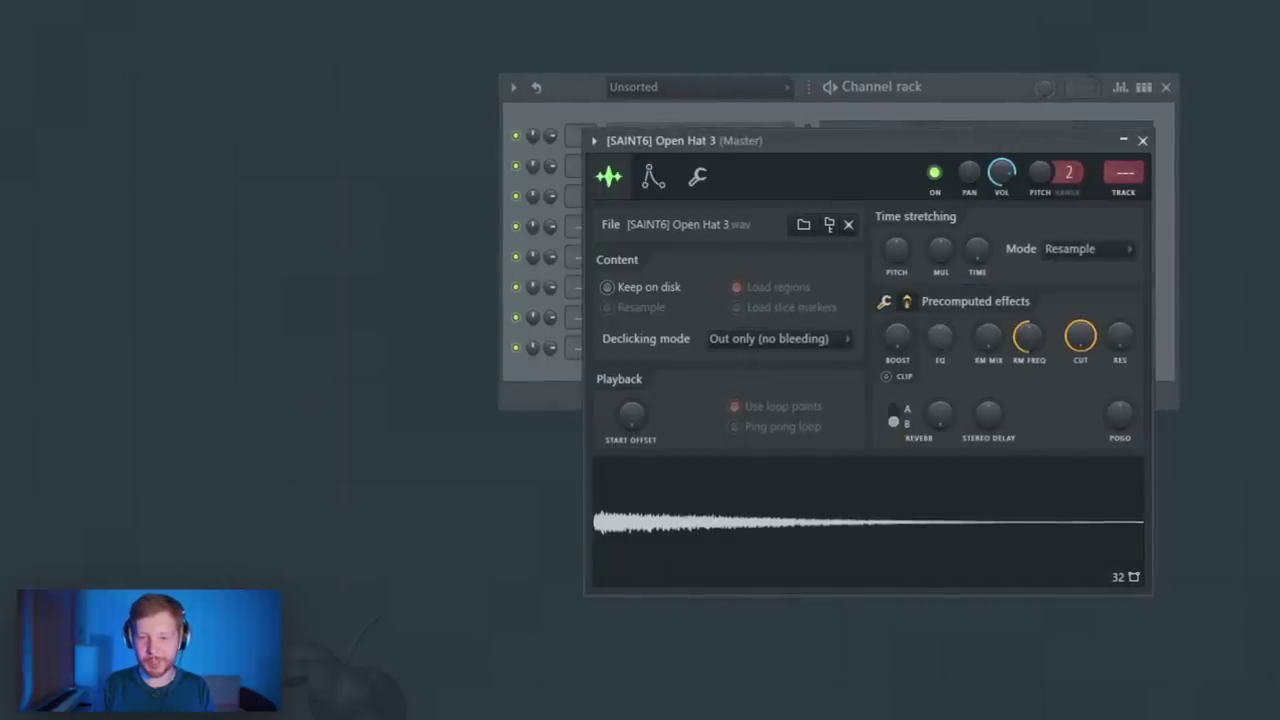
click(905, 378)
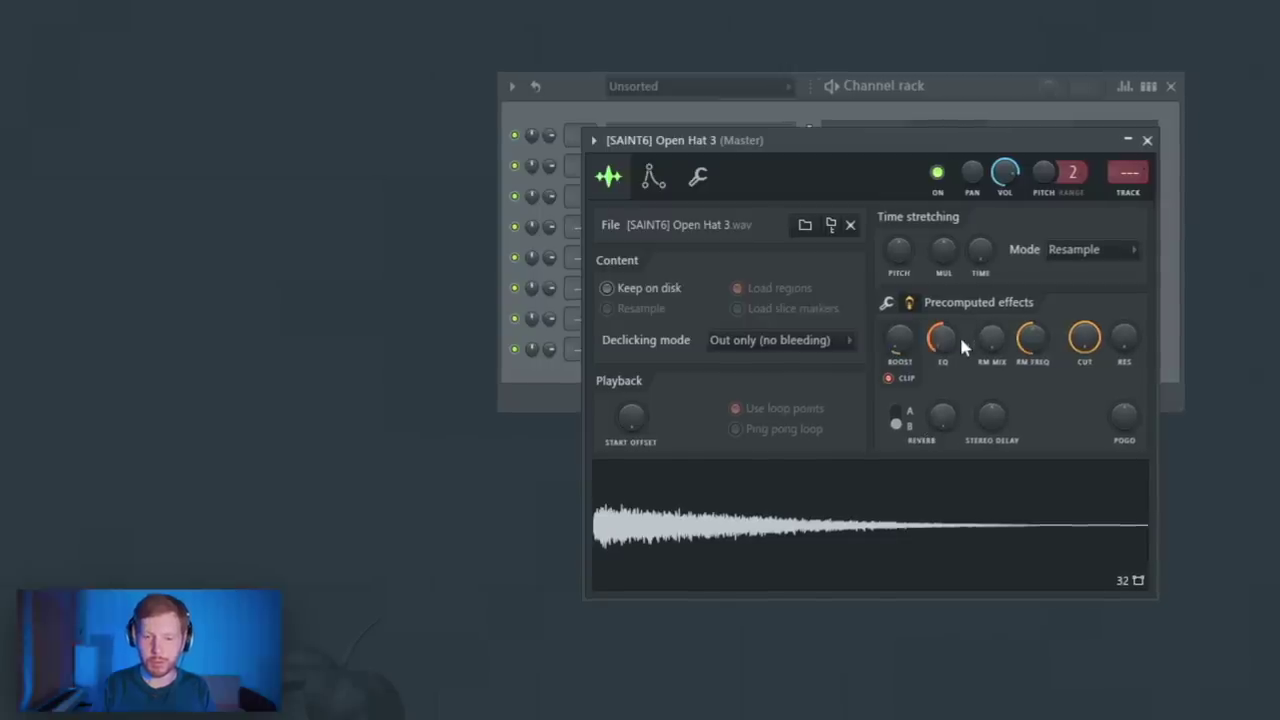
click(1166, 335)
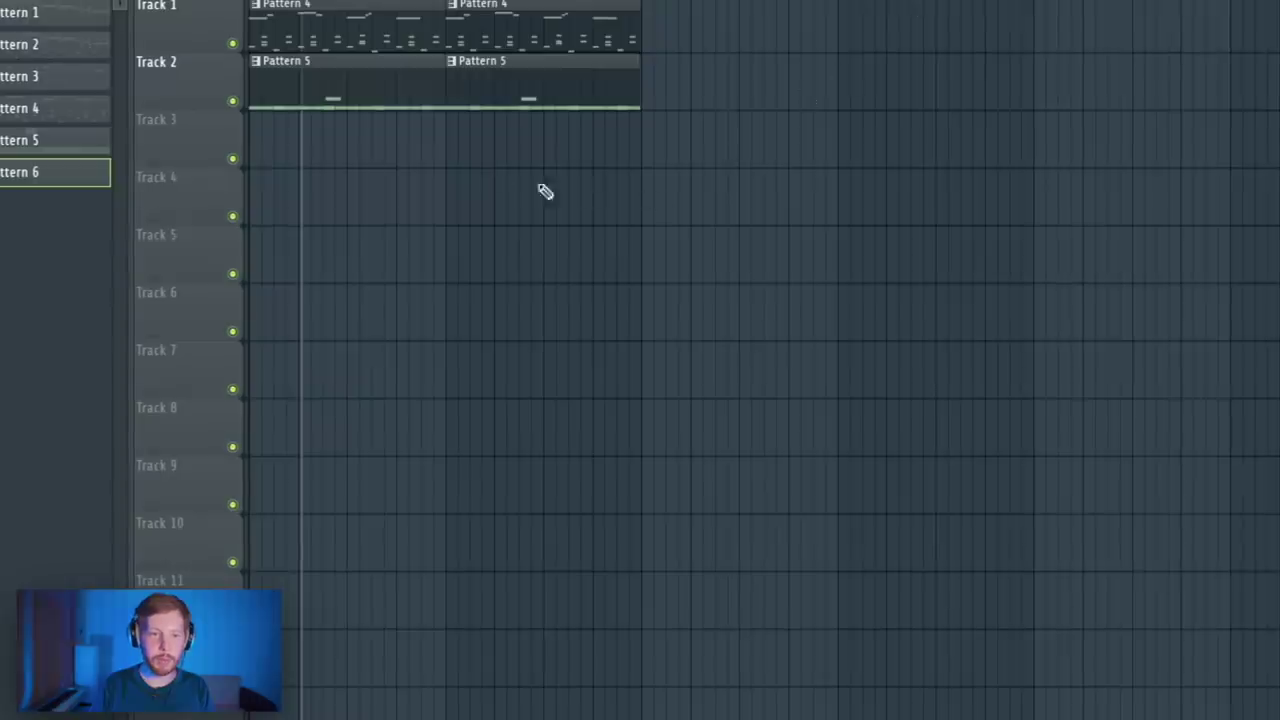
Put Pattern 6 on playlist track 3 and give [AEVY] Tic Tac a short B5 note at the start of bar 1
key(F6)
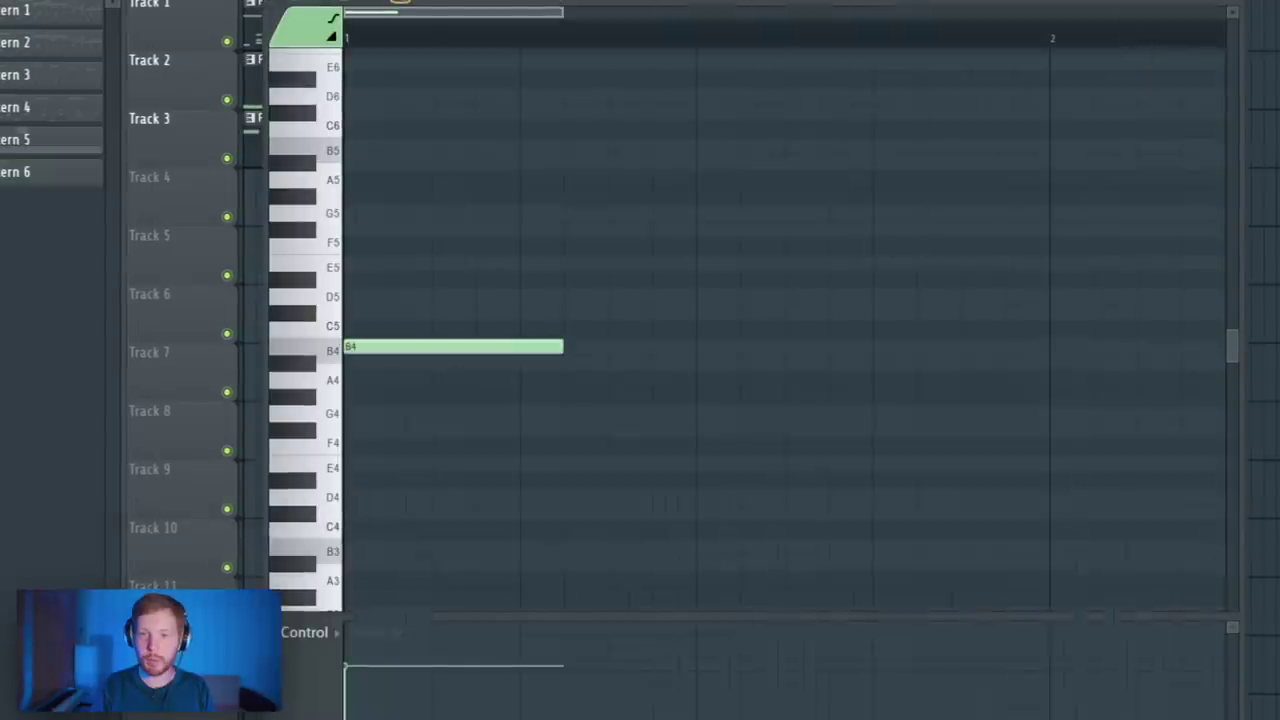
key(F6)
click(730, 228)
key(F6)
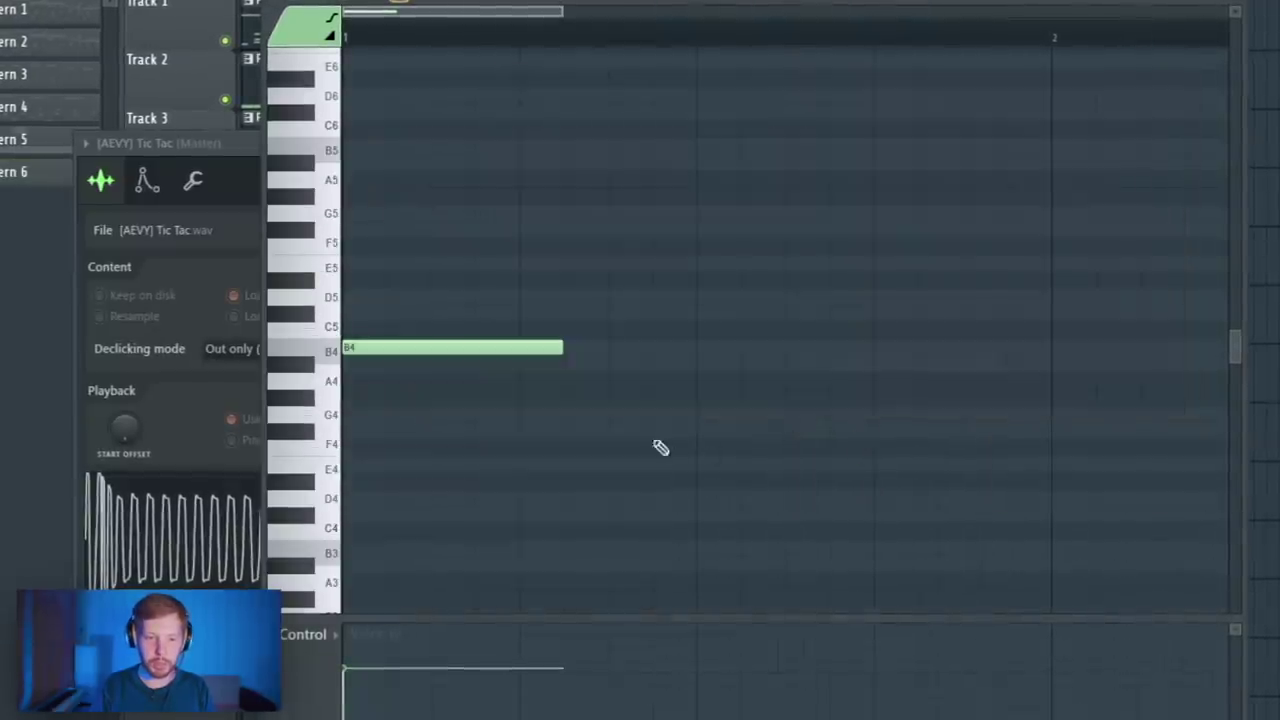
scroll(413, 43, up, 2)
key(space)
scroll(494, 494, down, 3)
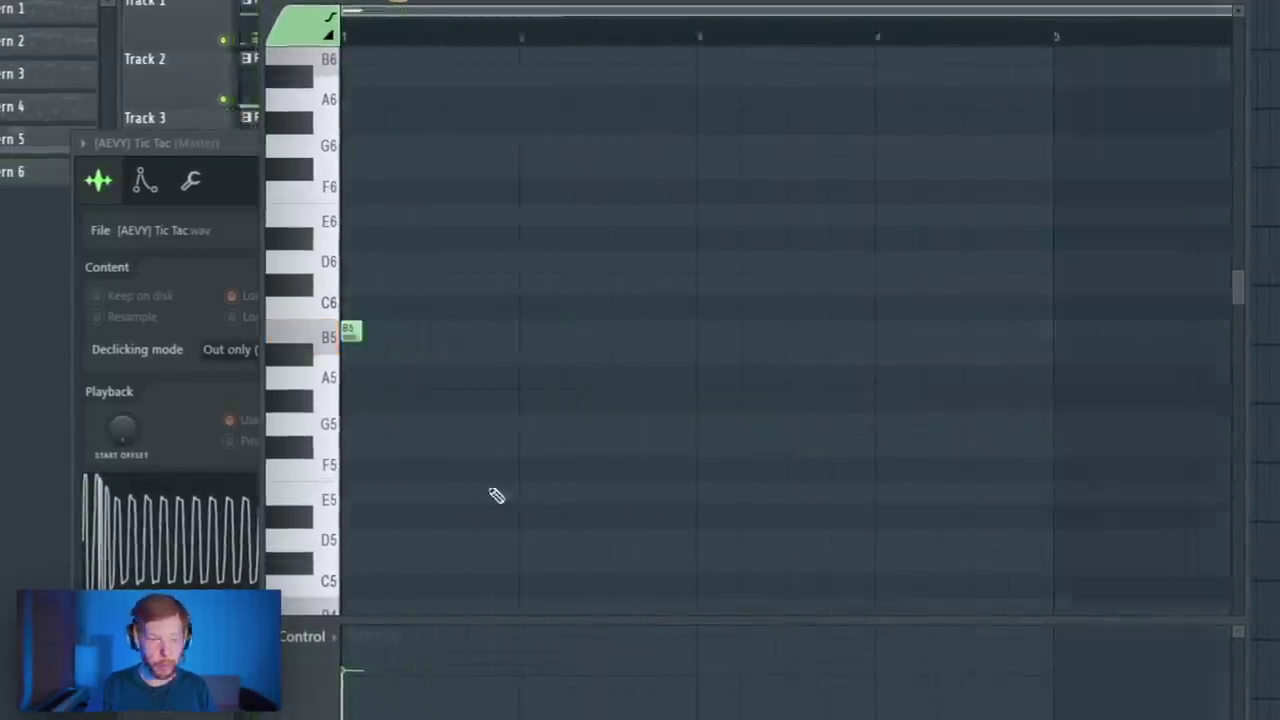
key(space)
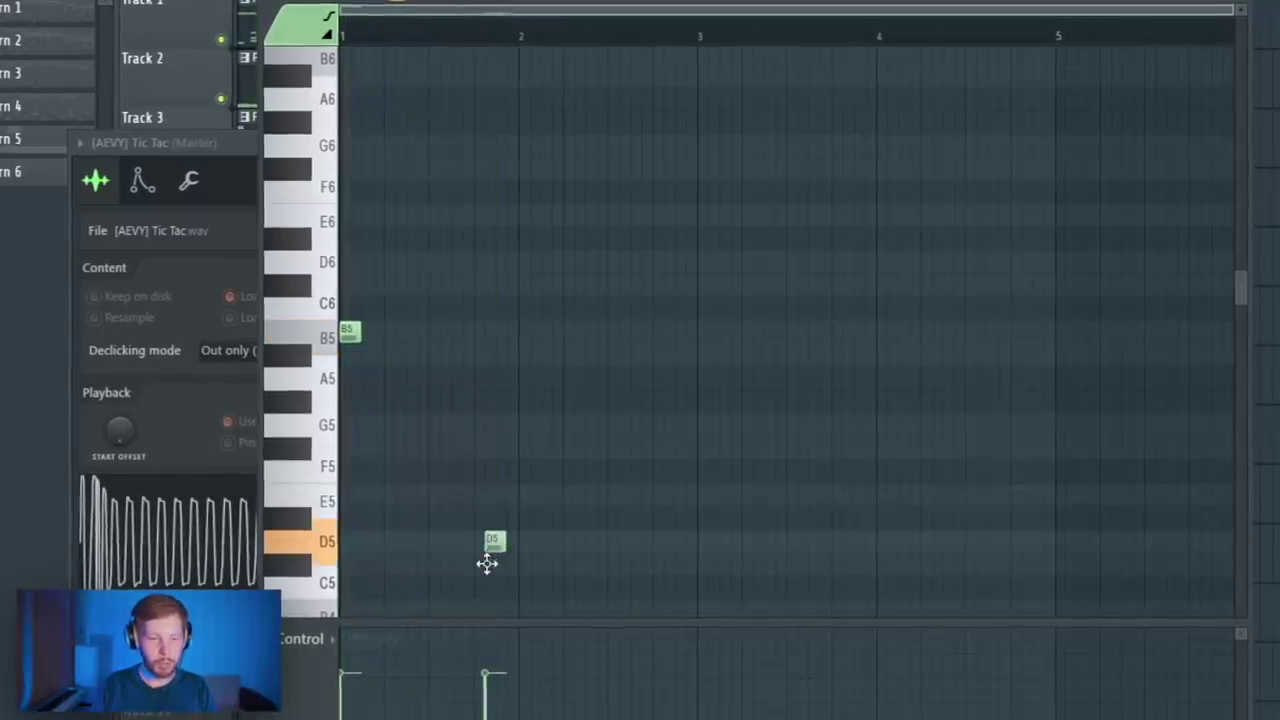
Continue the [AEVY] Tic Tac line to bar 4 with short B4, F#5, G5, D5 and F#5 notes
drag(486, 563, 476, 620)
key(space)
click(572, 404)
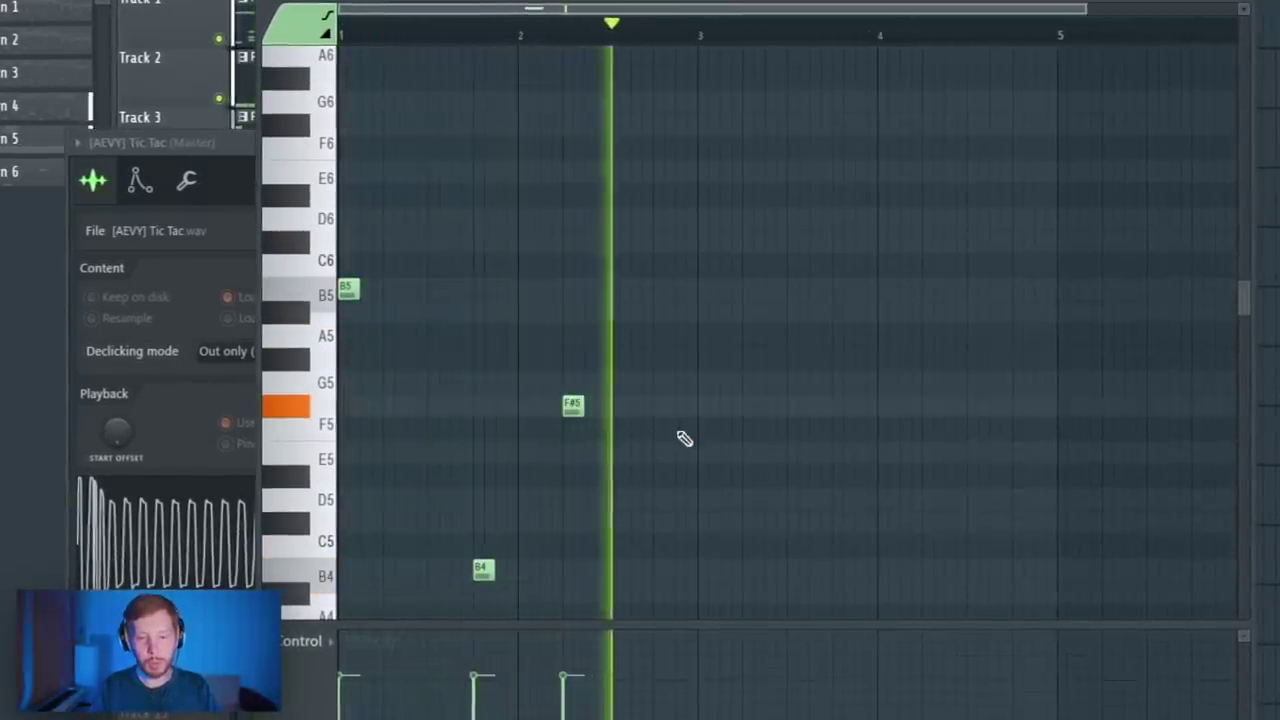
click(708, 382)
click(933, 405)
click(843, 525)
key(space)
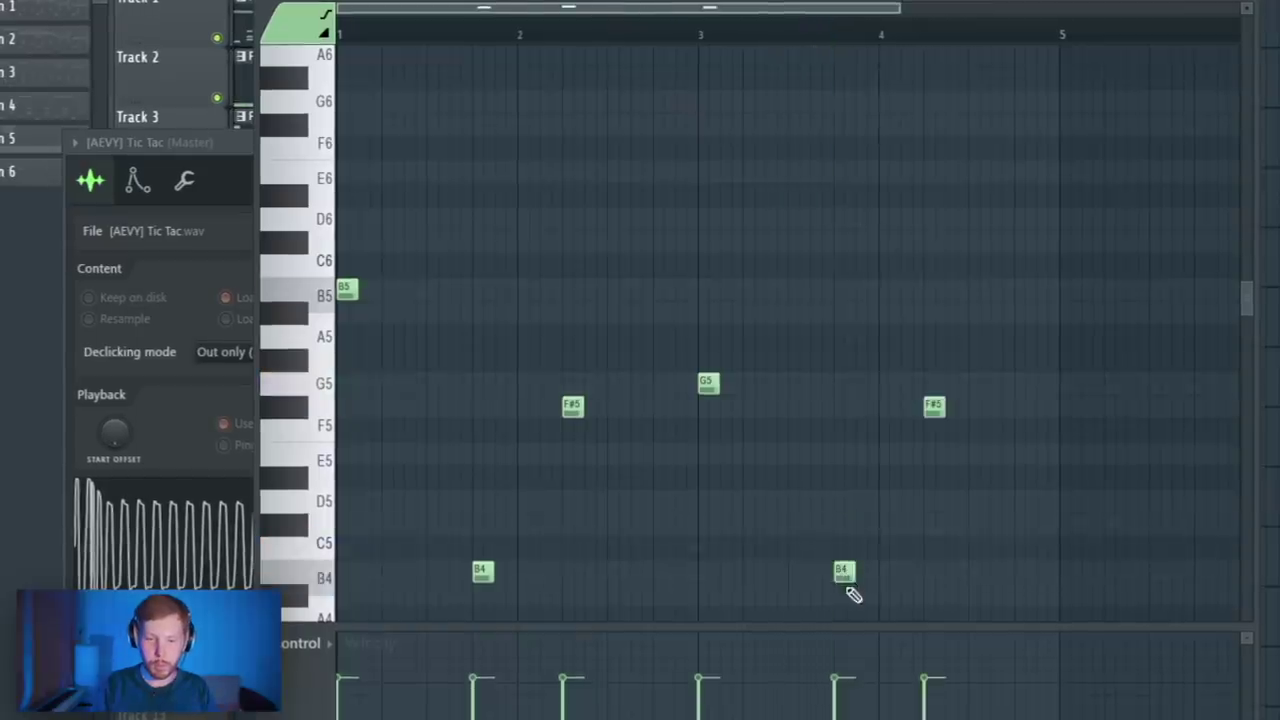
key(space)
drag(845, 572, 845, 503)
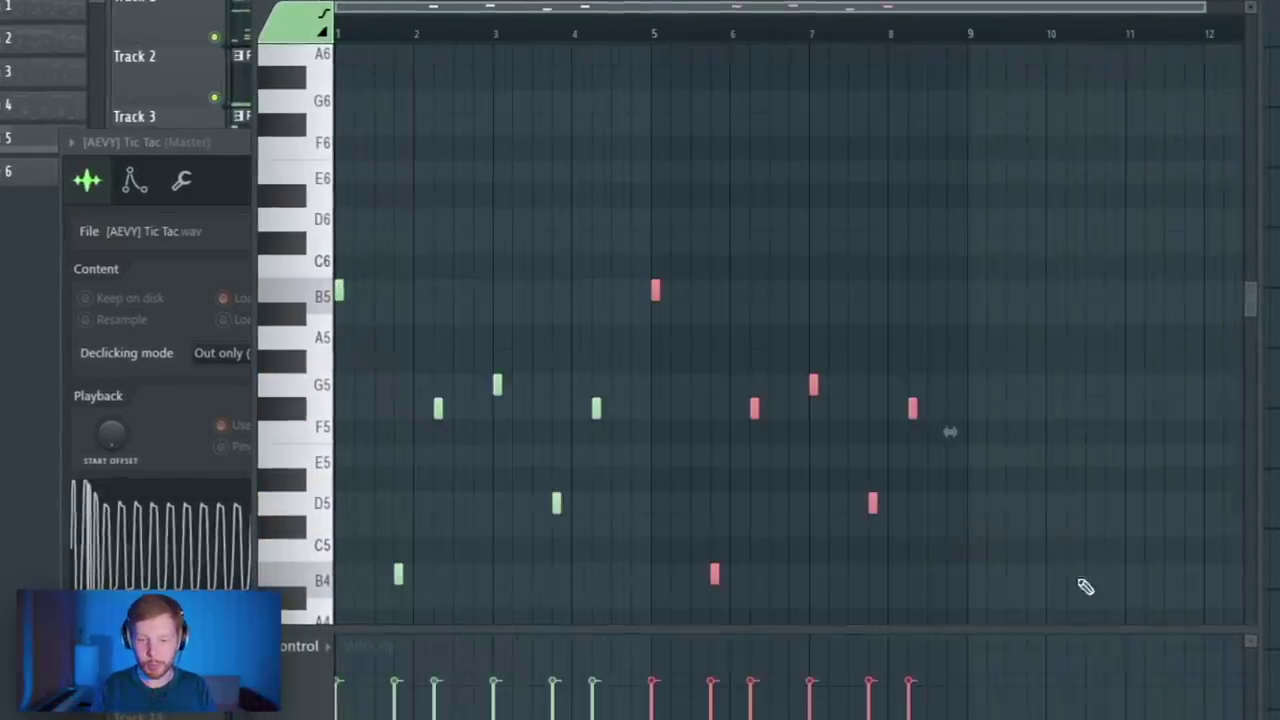
Duplicate the four-bar [AEVY] Tic Tac line into bars 5 to 8 and raise the velocity of all its notes
key(ctrl+a)
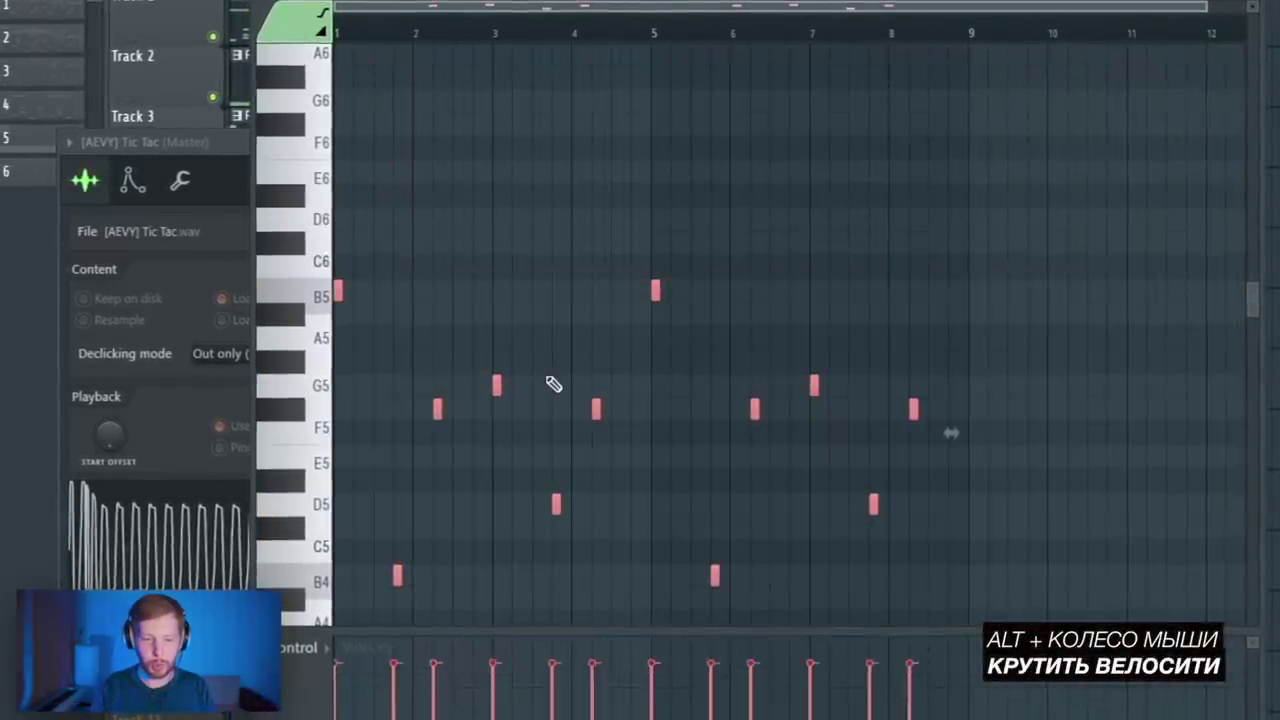
key(space)
key(ctrl+d)
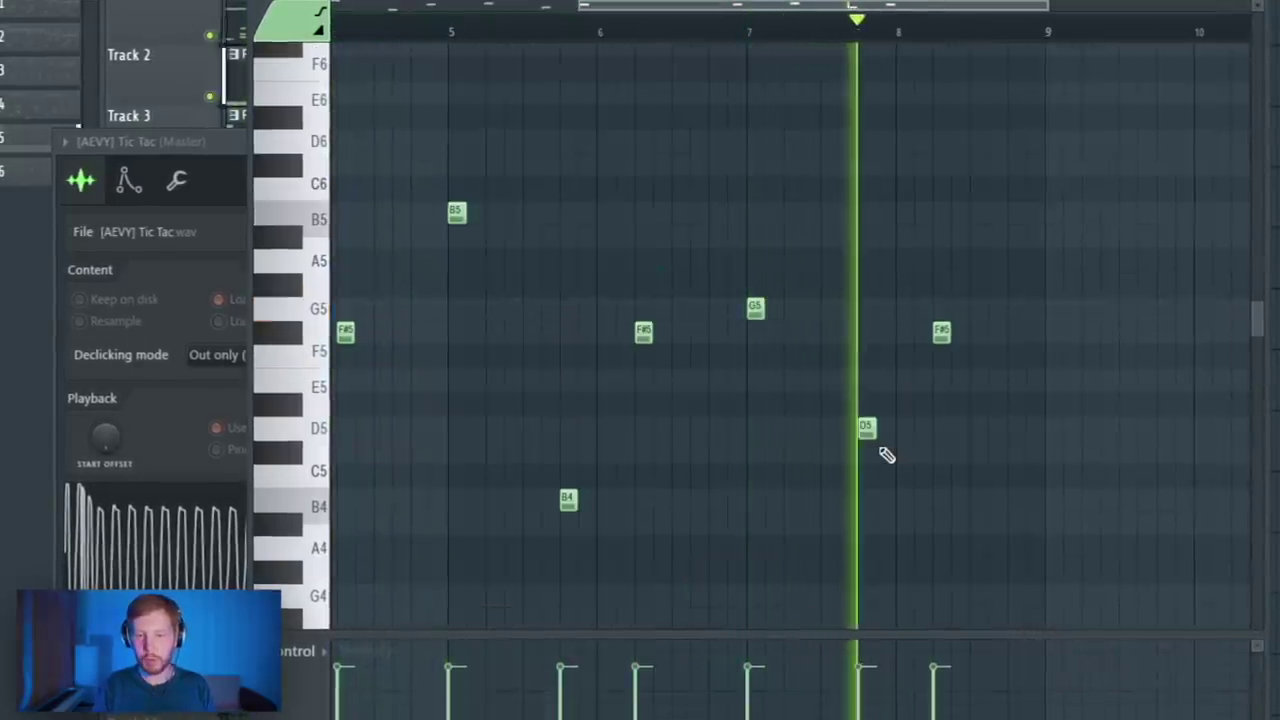
key(space)
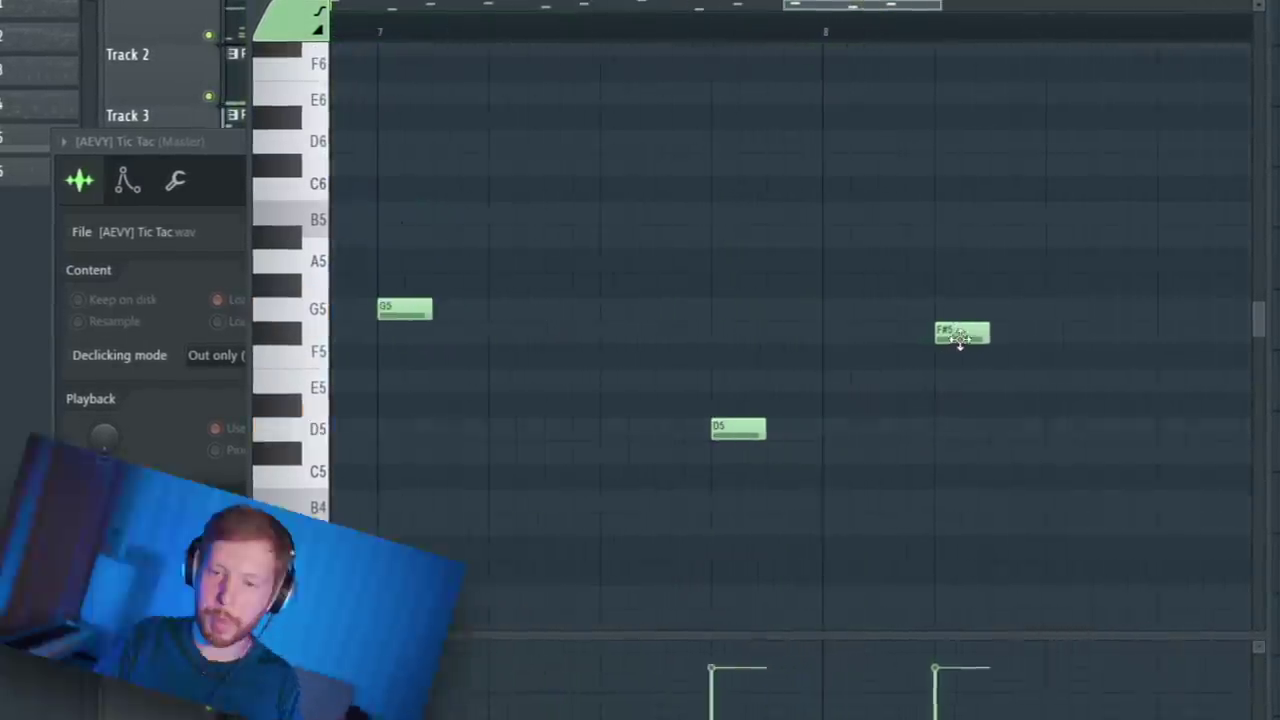
Add an extra F#5 note, two consecutive F#6 notes and a closing C#6 note to bar 8 of the [AEVY] Tic Tac line
click(900, 331)
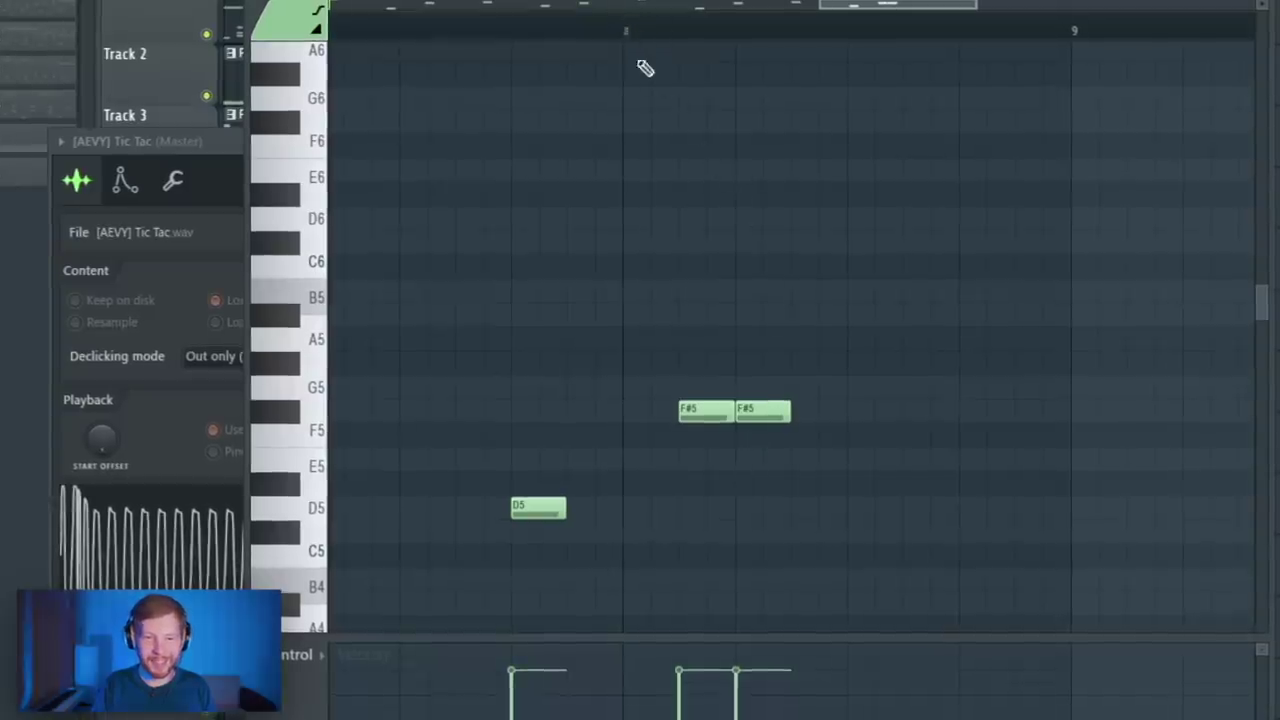
key(space)
drag(852, 122, 943, 140)
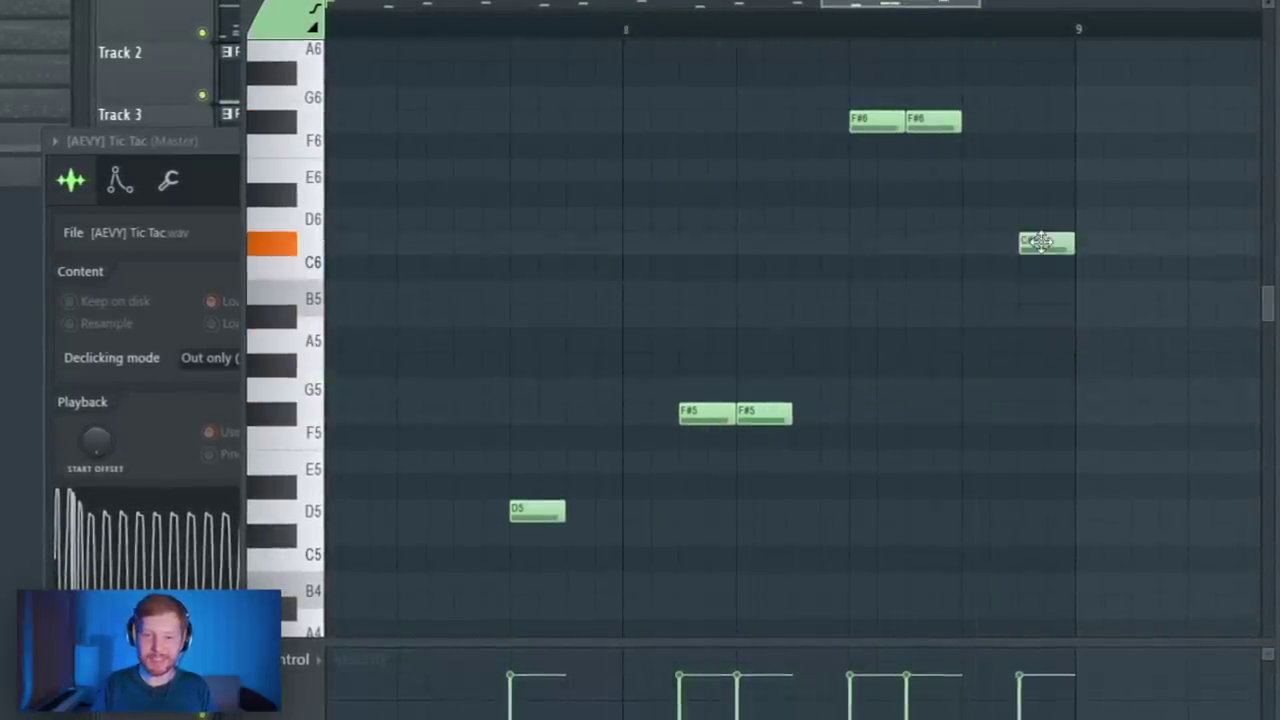
key(space)
key(space)
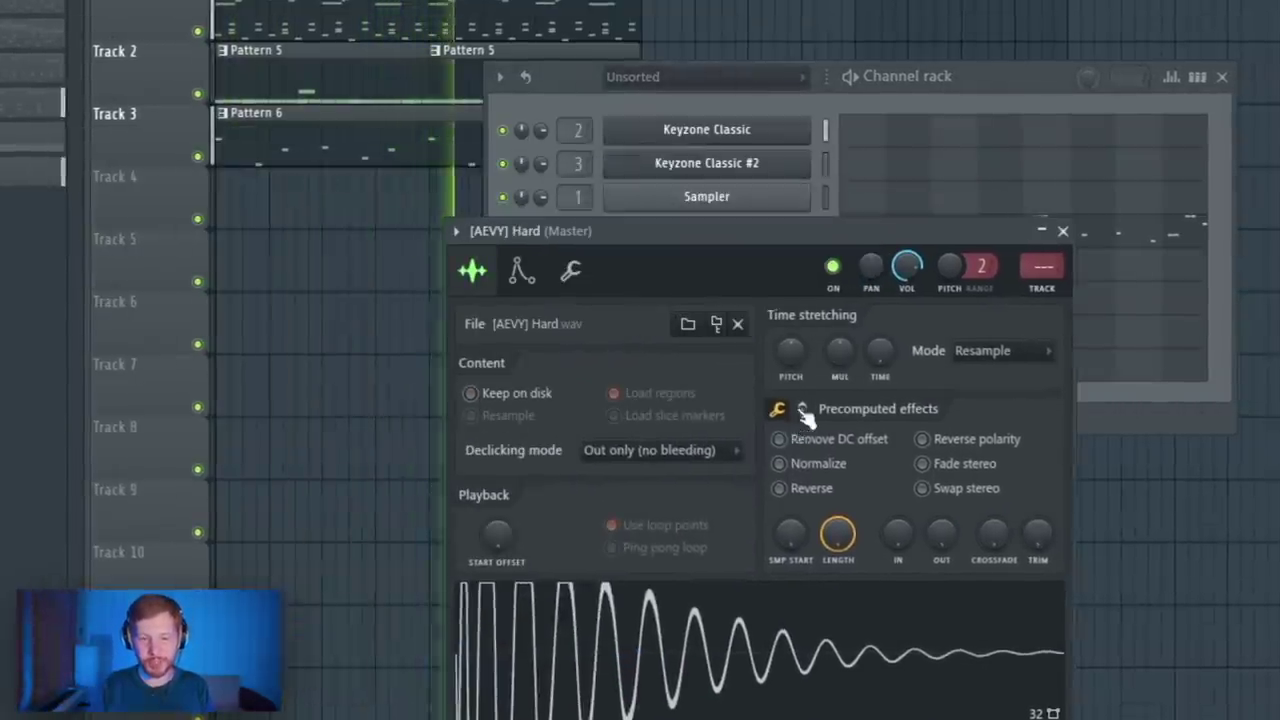
Show the precomputed boost and EQ effects of [AEVY] Hard, and boost the [AEVY] Tic Tac sample with Clip enabled
click(804, 414)
click(1228, 327)
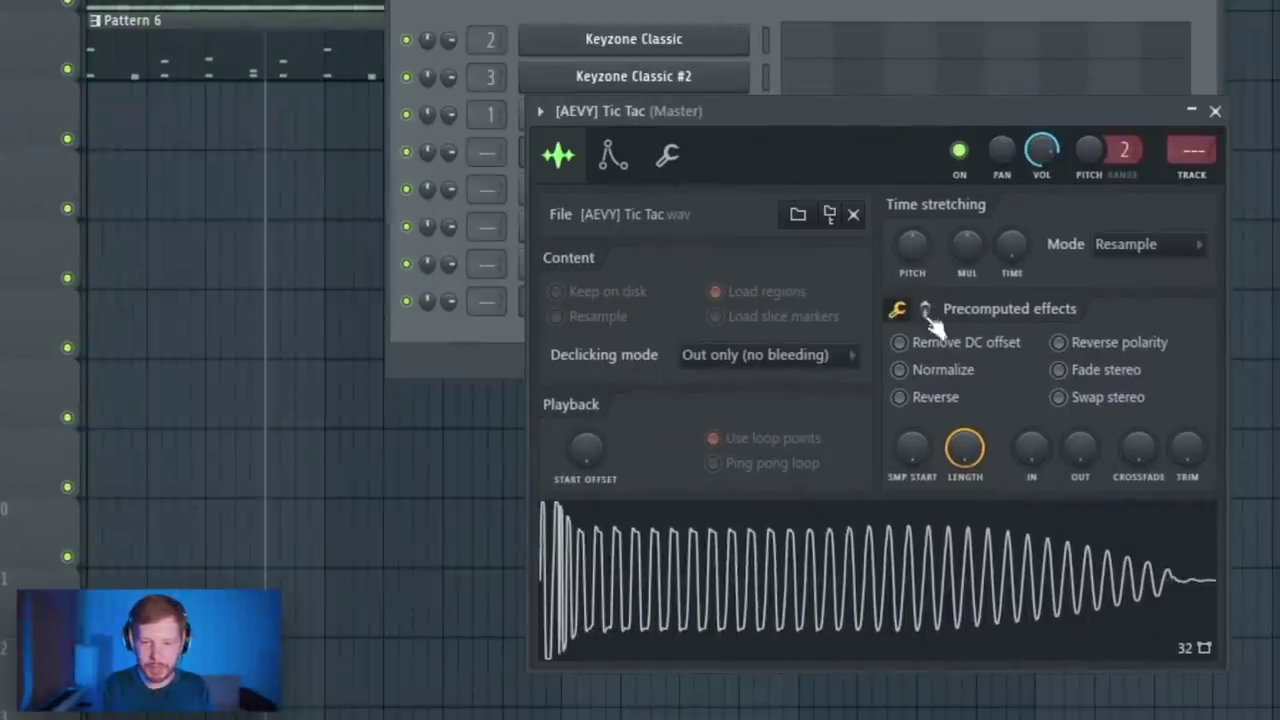
click(925, 310)
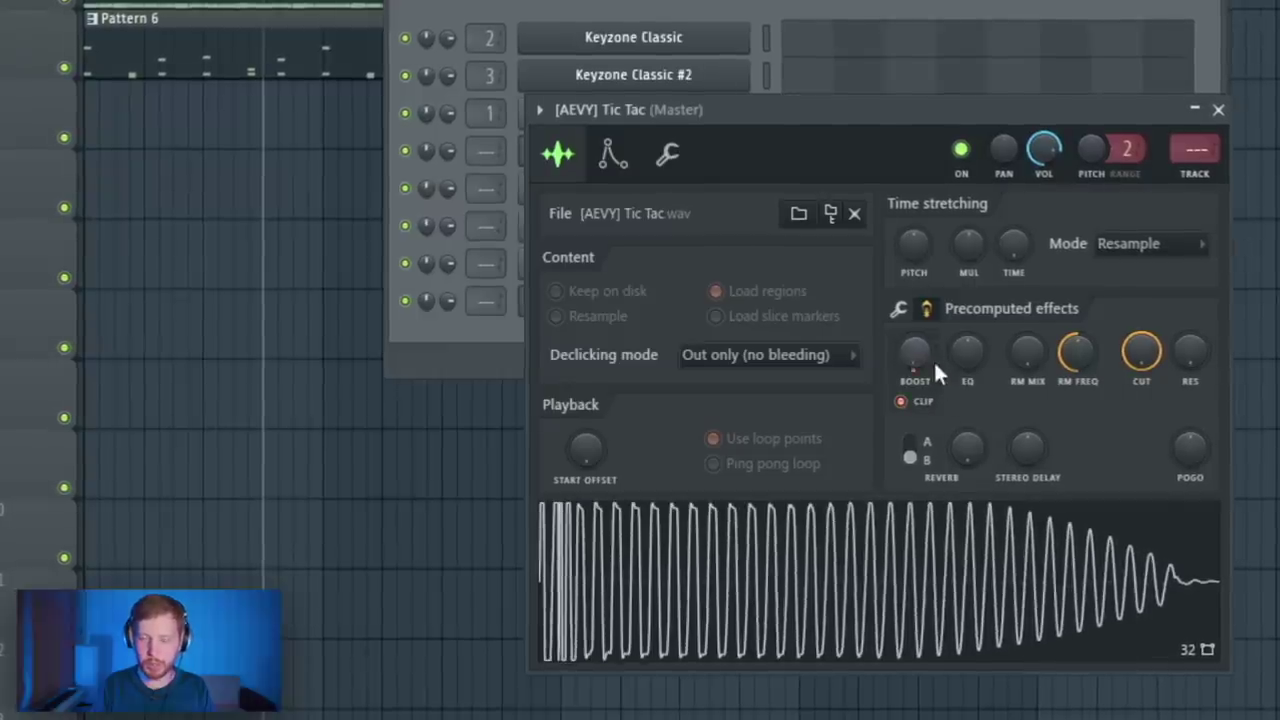
key(space)
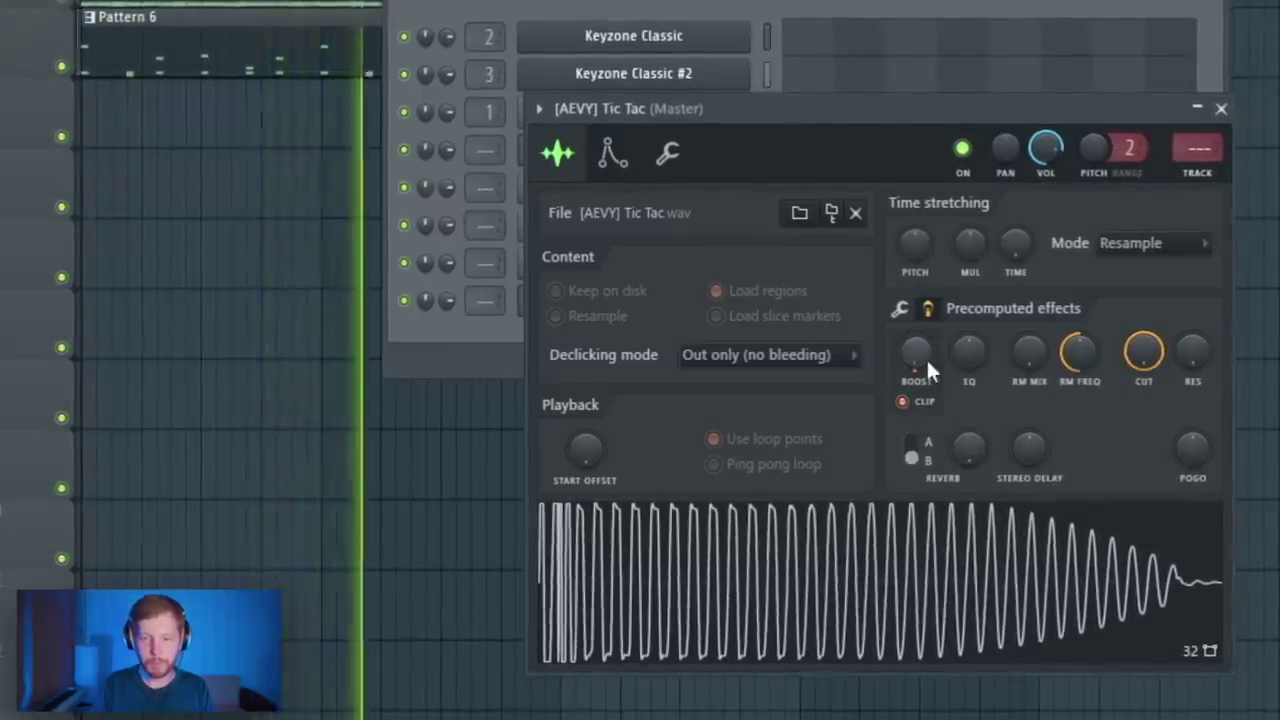
Rename the drum channels 808, Kick, Clap, HH and Open Hat, and assign them to mixer tracks 5 to 9
key(F6)
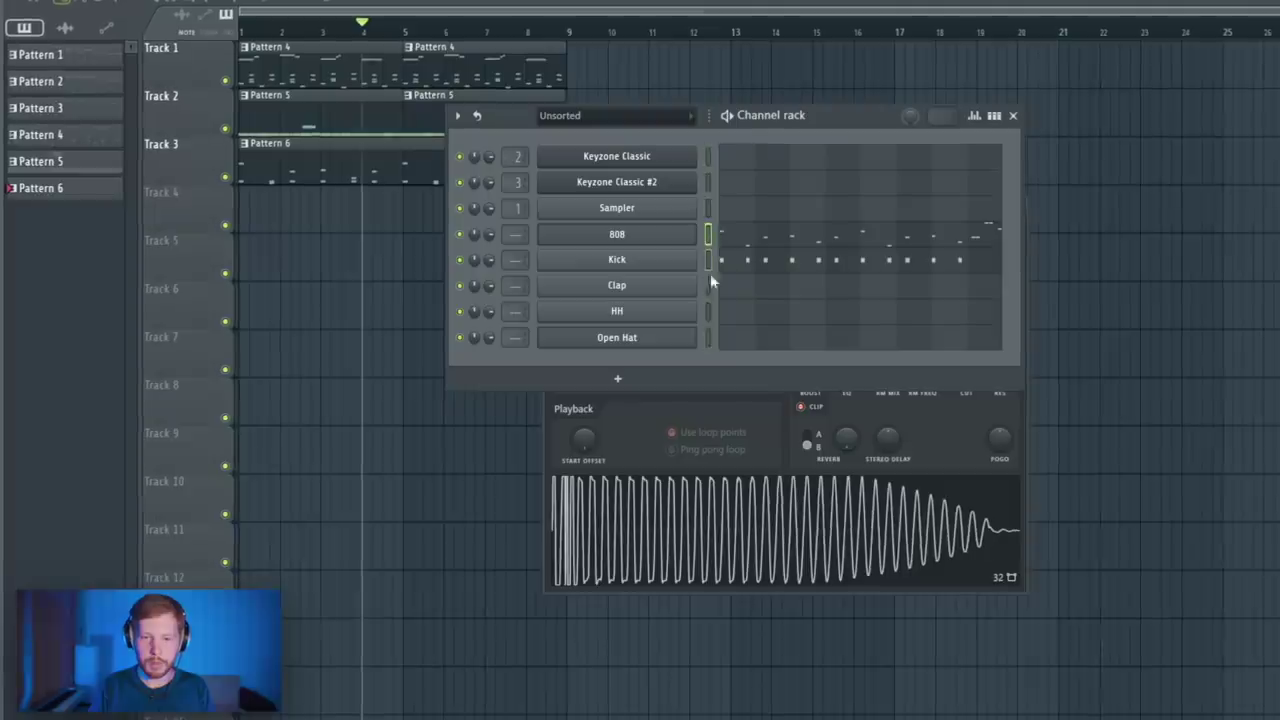
key(F9)
click(518, 140)
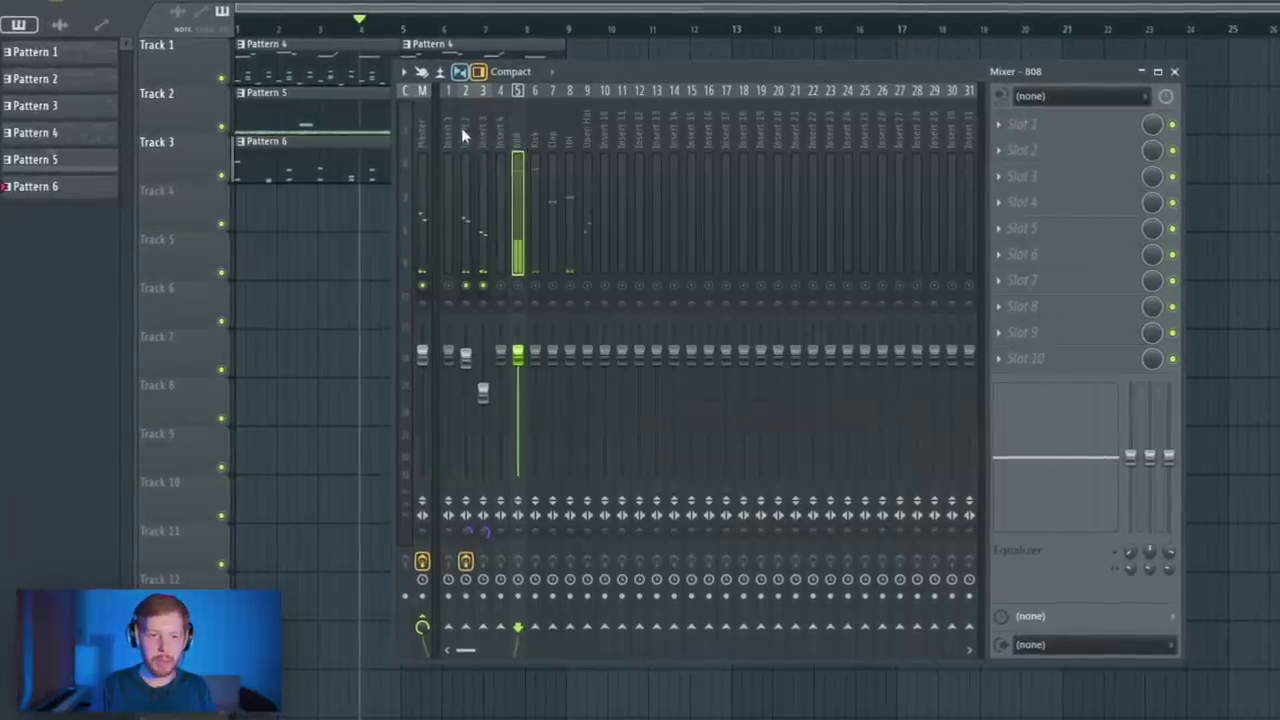
Route mixer tracks Insert 2 and Insert 3 only to Insert 4
drag(461, 127, 483, 135)
right_click(500, 630)
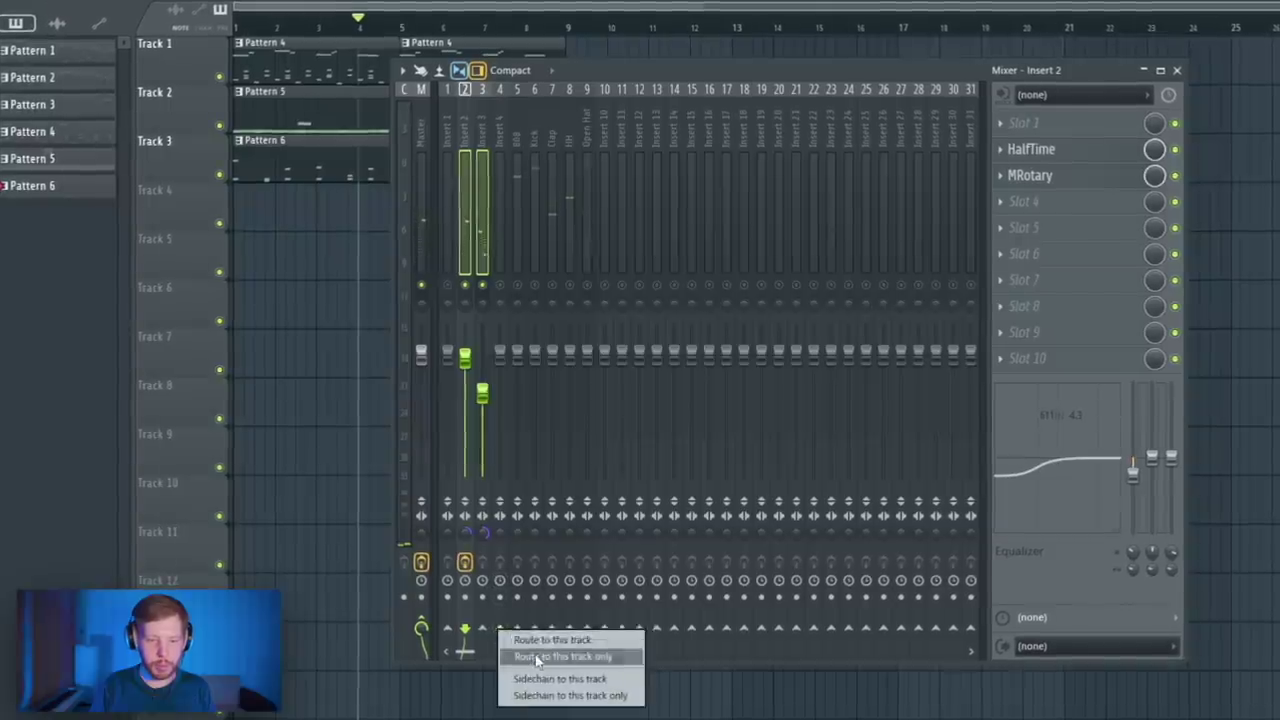
click(540, 652)
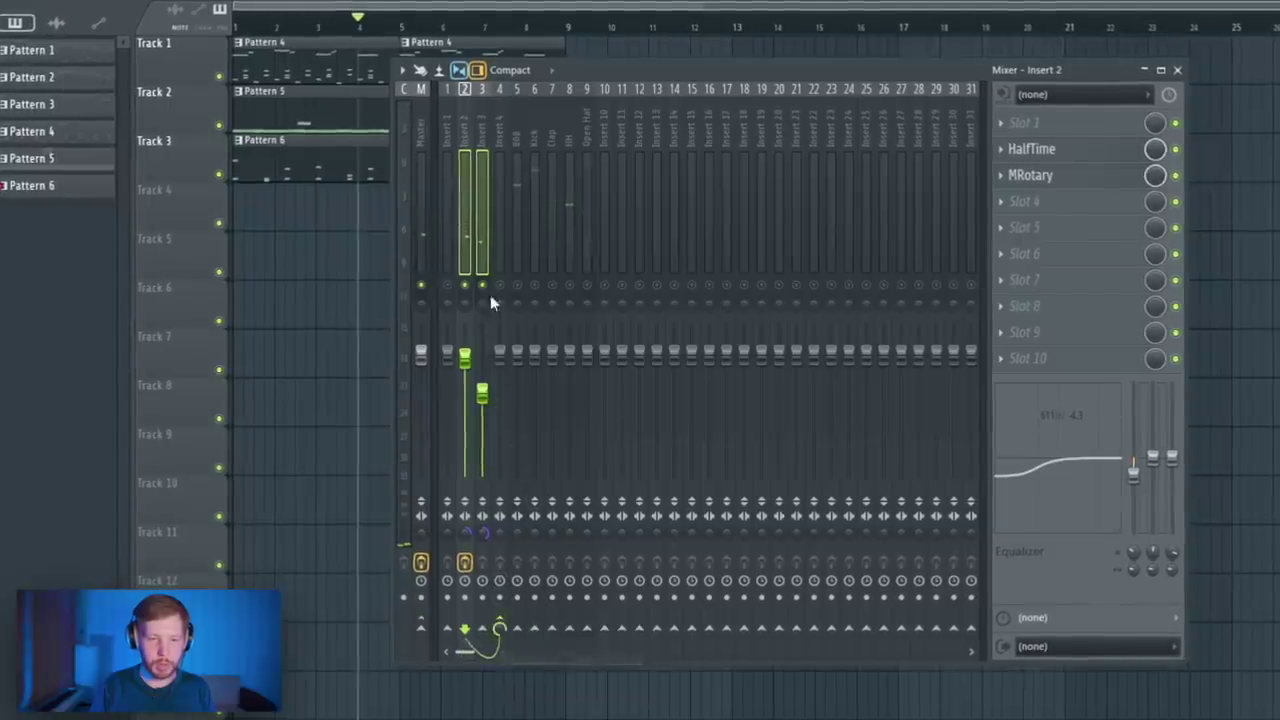
Add the J37 Stereo tape effect to slot 2 of mixer track Insert 4 and open its preset choices
click(500, 129)
click(1060, 160)
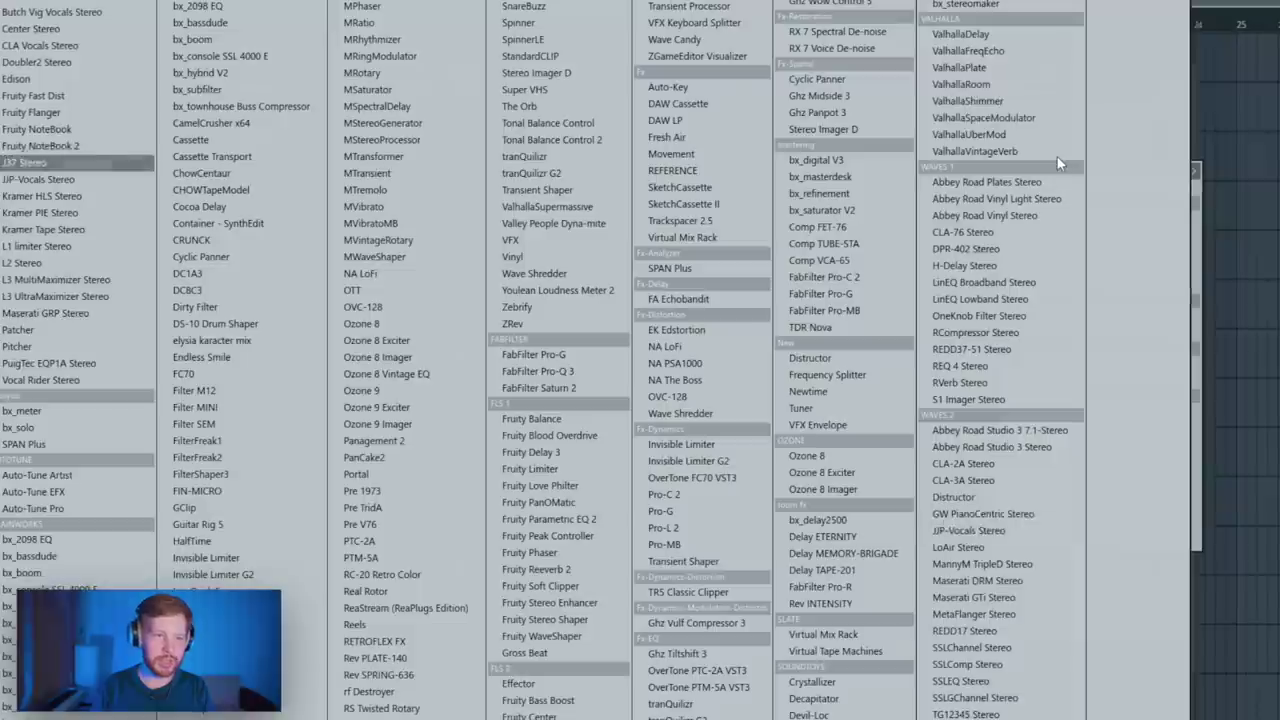
click(1057, 157)
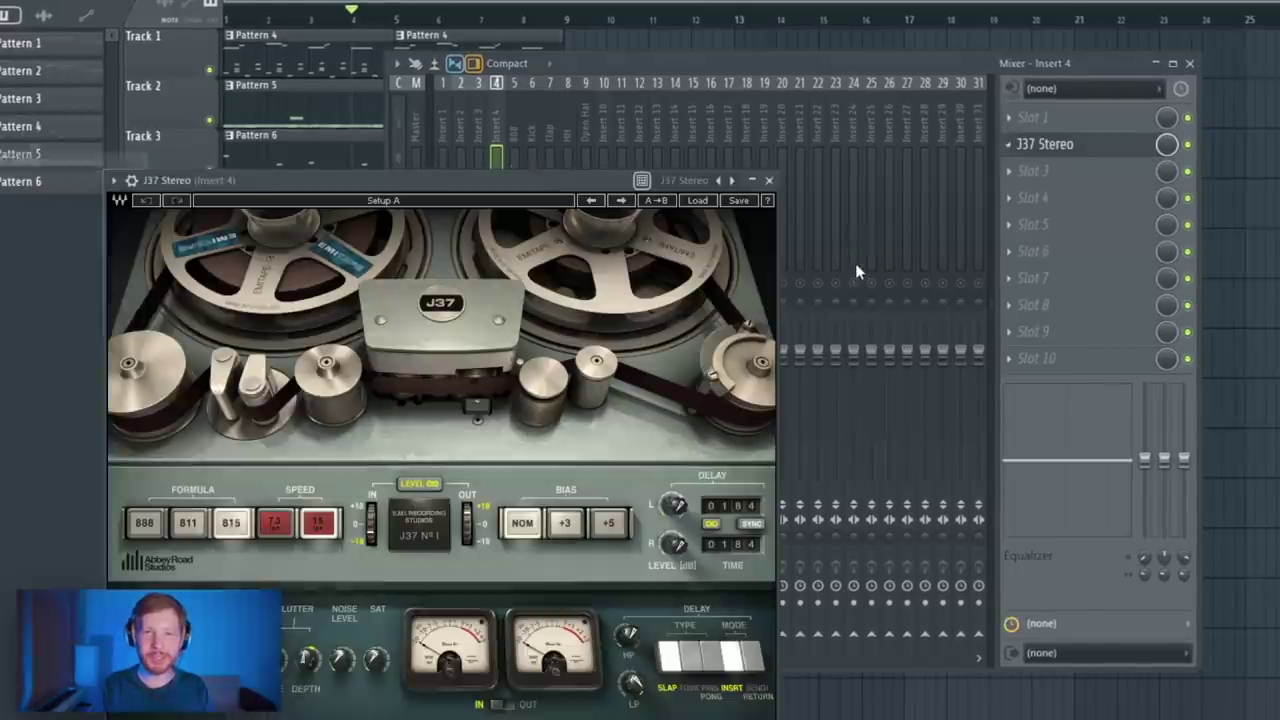
click(700, 200)
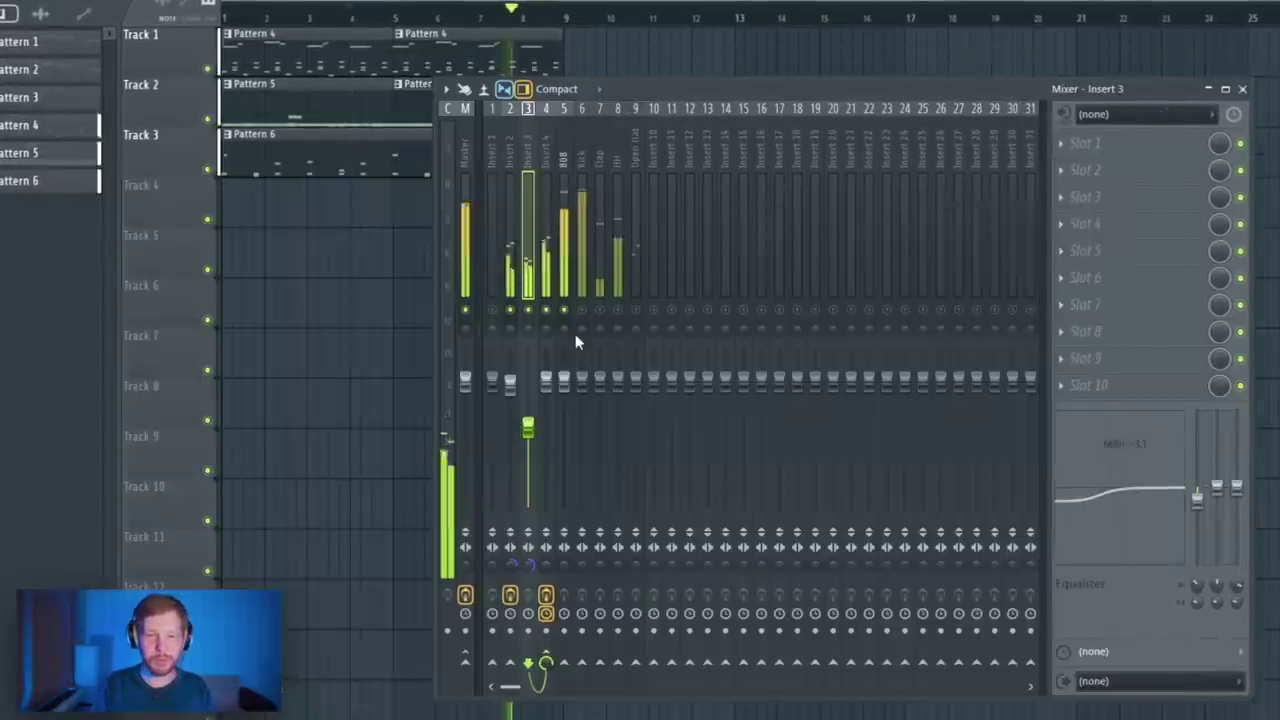
Lower the 808 and Kick faders in the mixer and check the Insert 2 and Insert 3 channels during playback
click(548, 400)
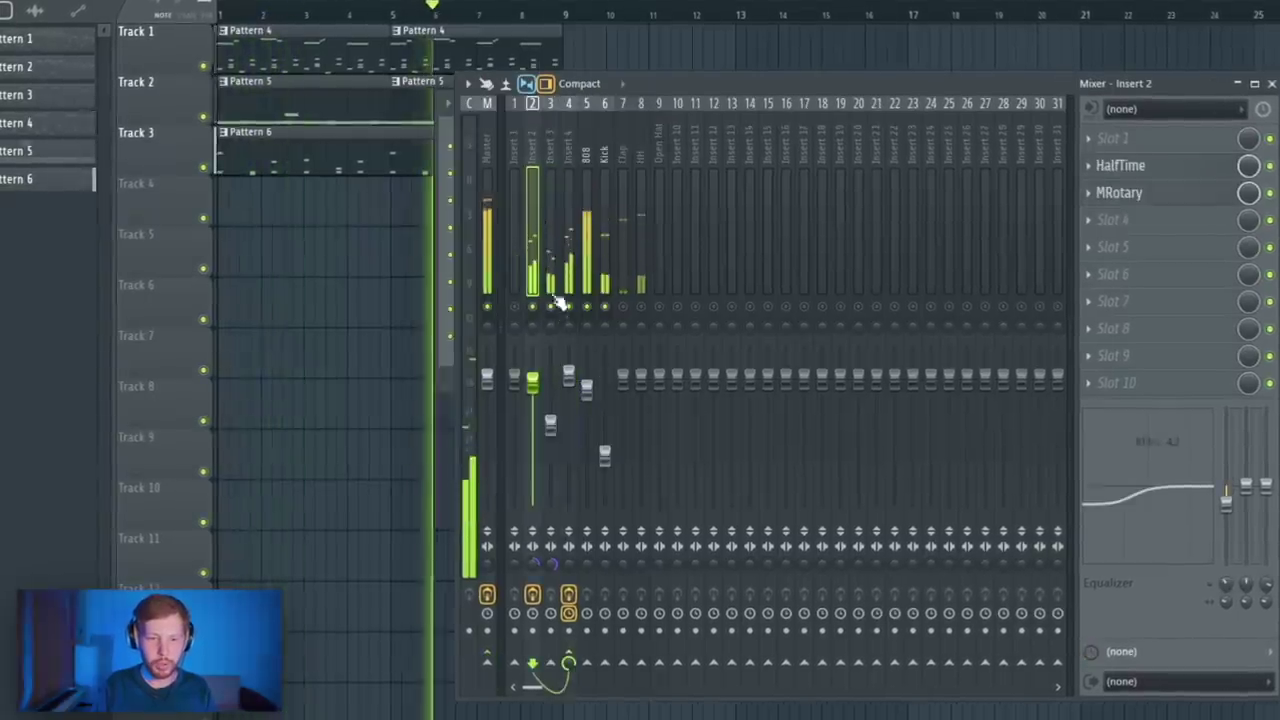
click(551, 240)
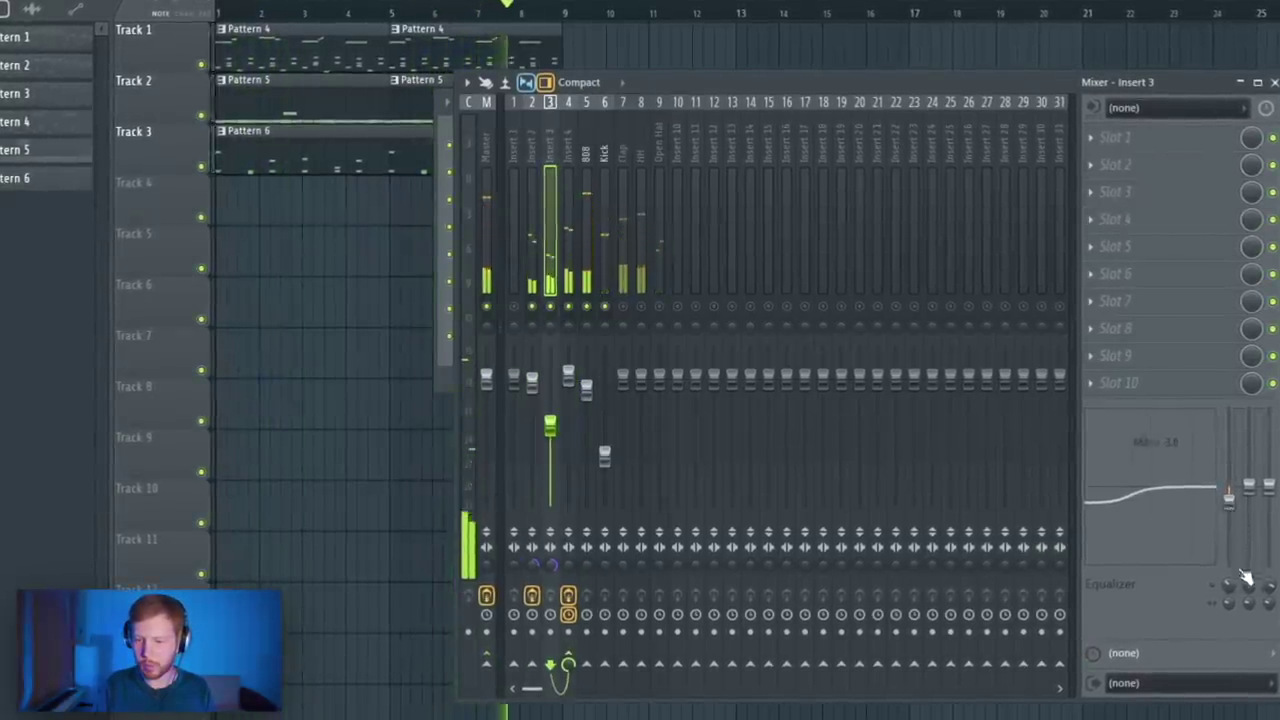
key(F9)
Duplicate all playlist clips into bars 9 to 16 and make the Pattern 4 clips there unique
key(ctrl+b)
mouse_move(654, 128)
mouse_down()
mouse_move(620, 126)
mouse_move(660, 120)
mouse_move(652, 128)
mouse_up()
click(567, 25)
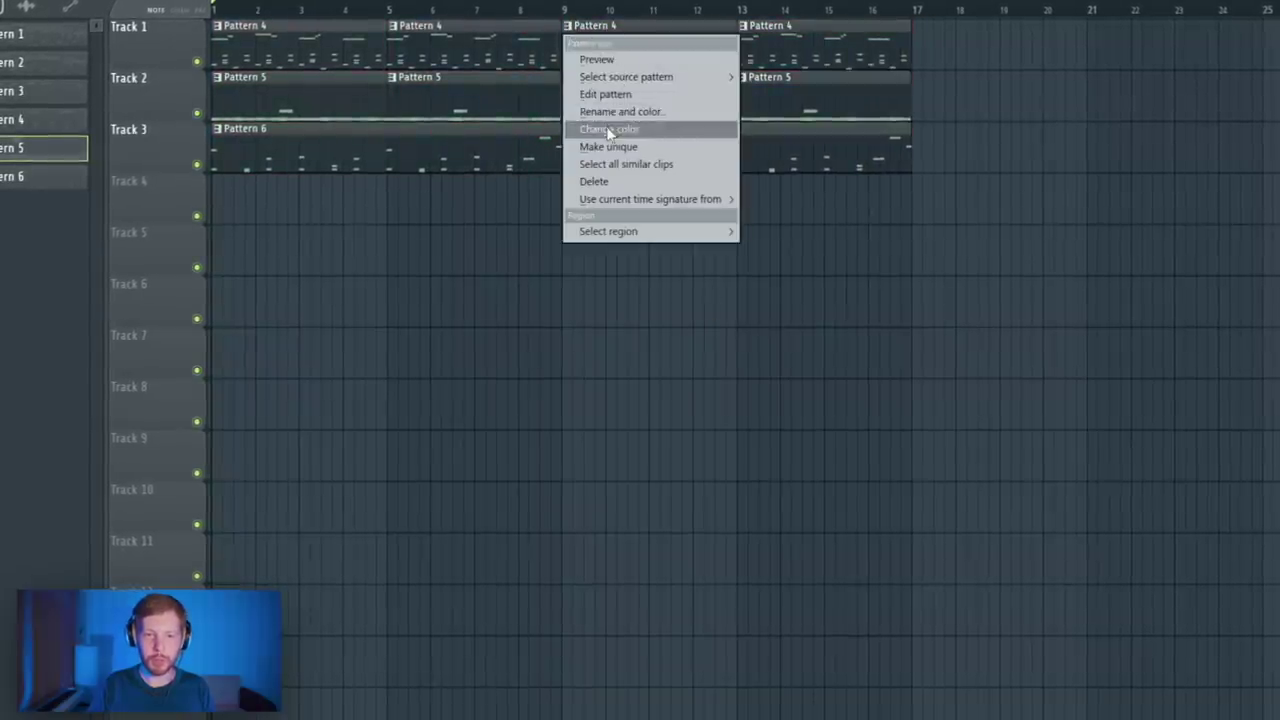
click(618, 148)
Copy all the upper melody notes of Pattern 5 one octave higher and play the pattern back
double_click(745, 70)
drag(1134, 497, 749, 389)
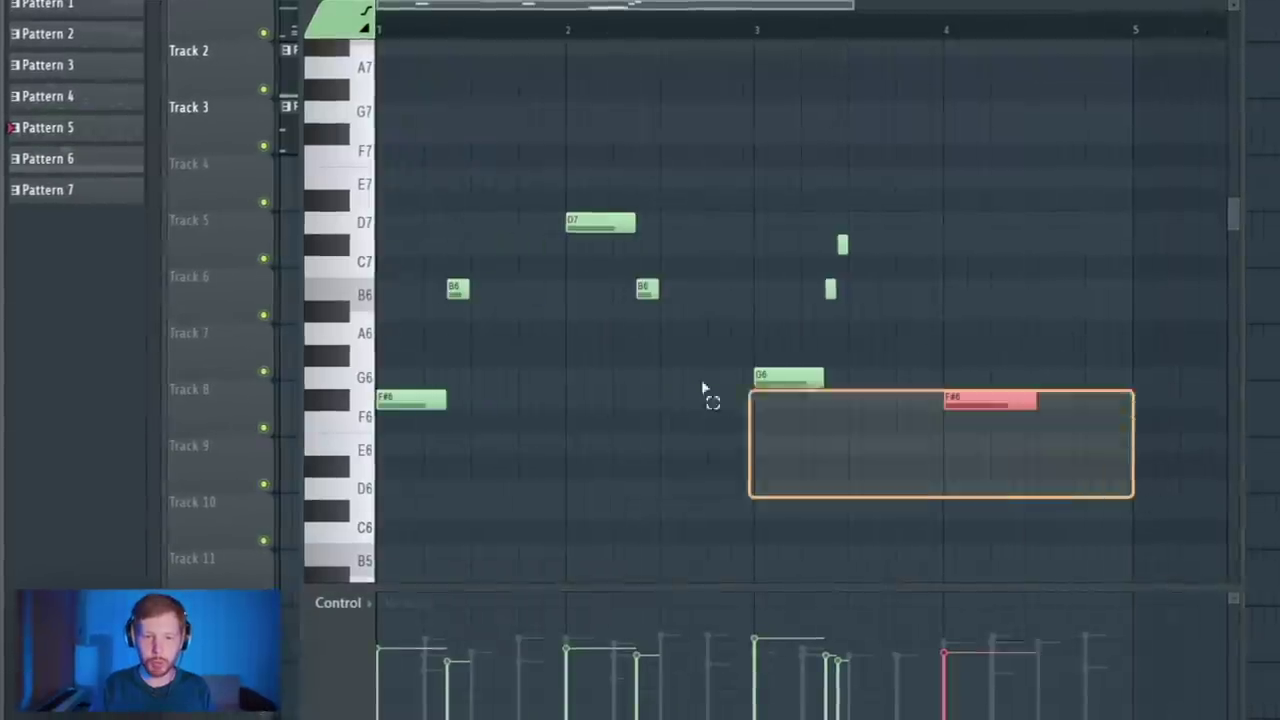
key(ctrl+a)
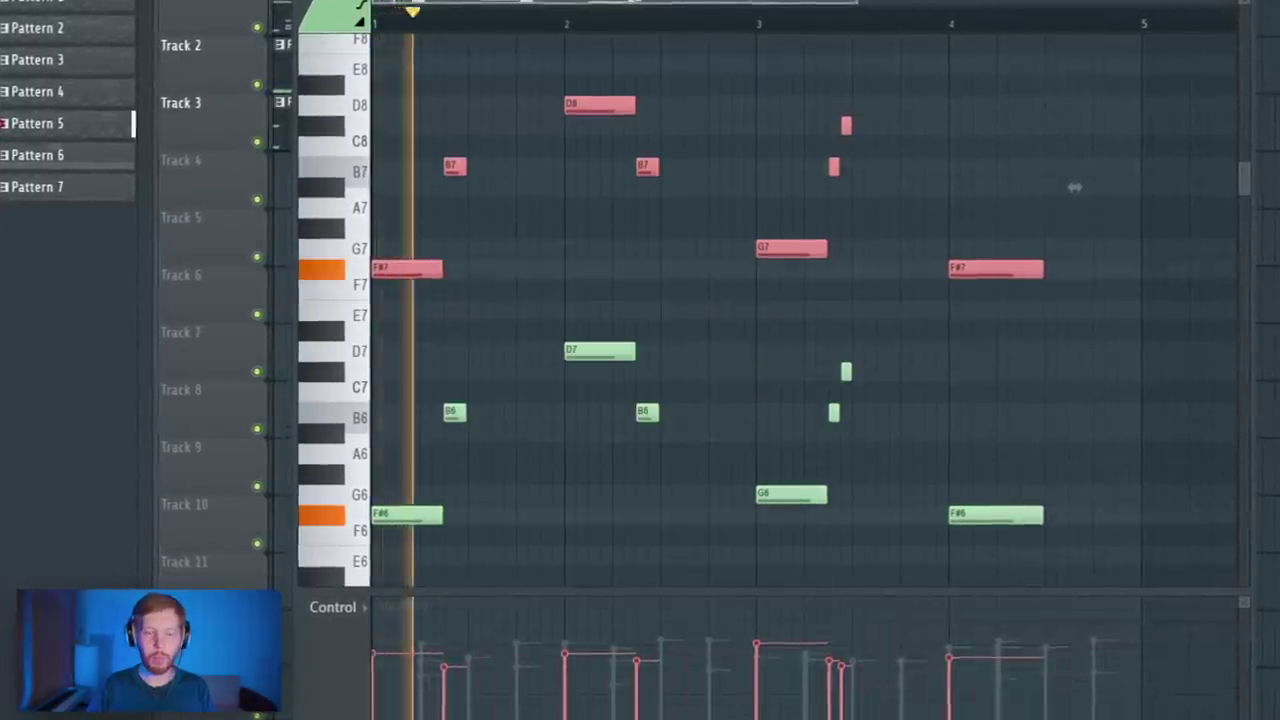
drag(410, 12, 497, 10)
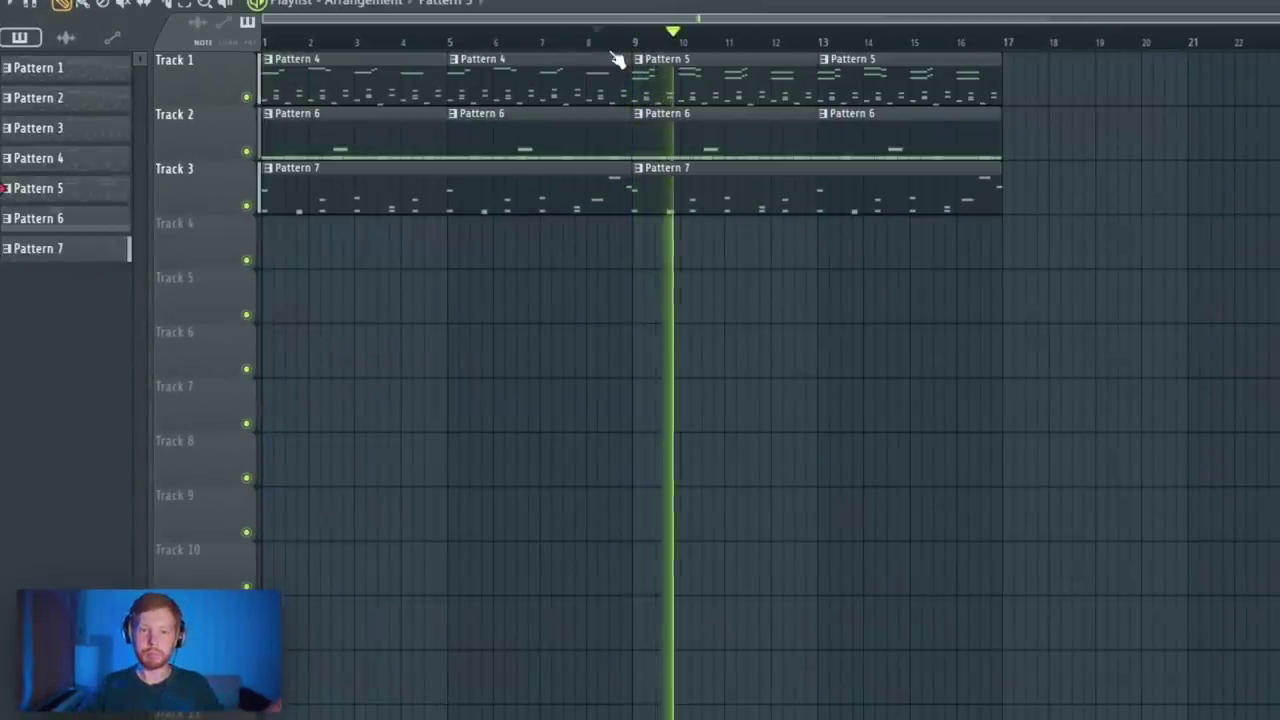
Gather the 808, Kick, Clap, HH and Open Hat parts in Pattern 8 and split that pattern by channel
double_click(774, 94)
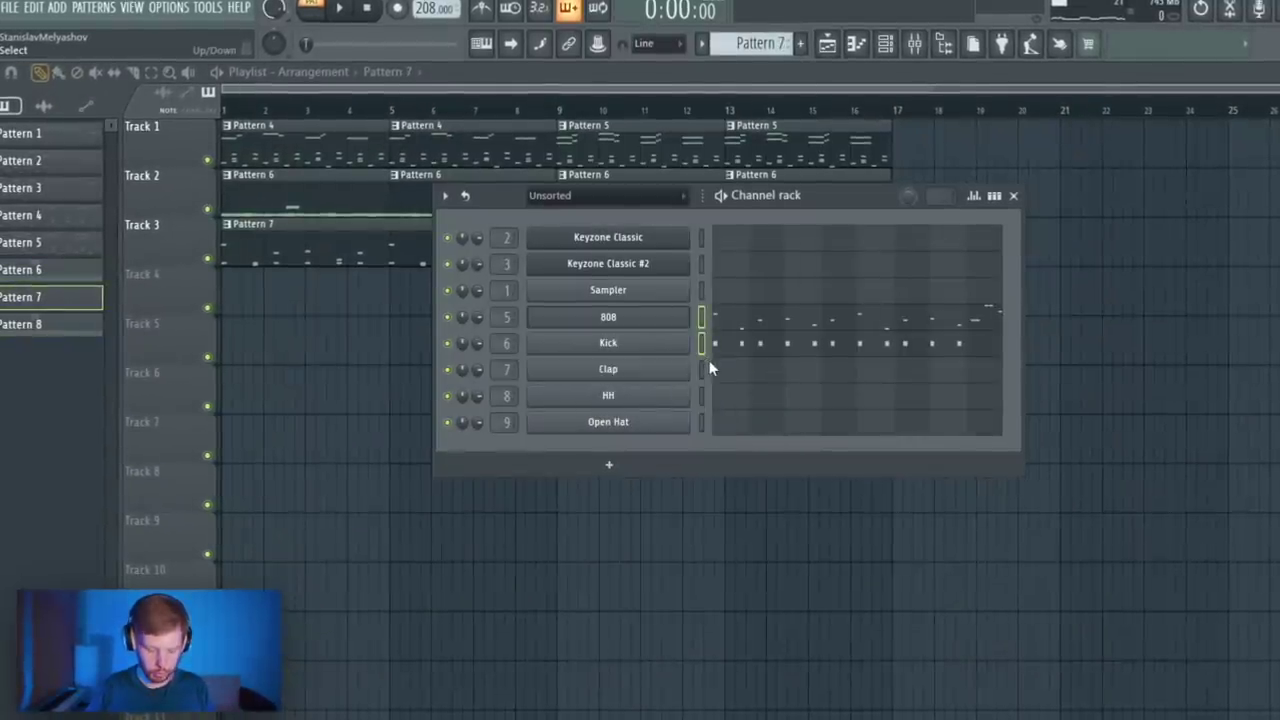
key(KP_Add)
click(713, 37)
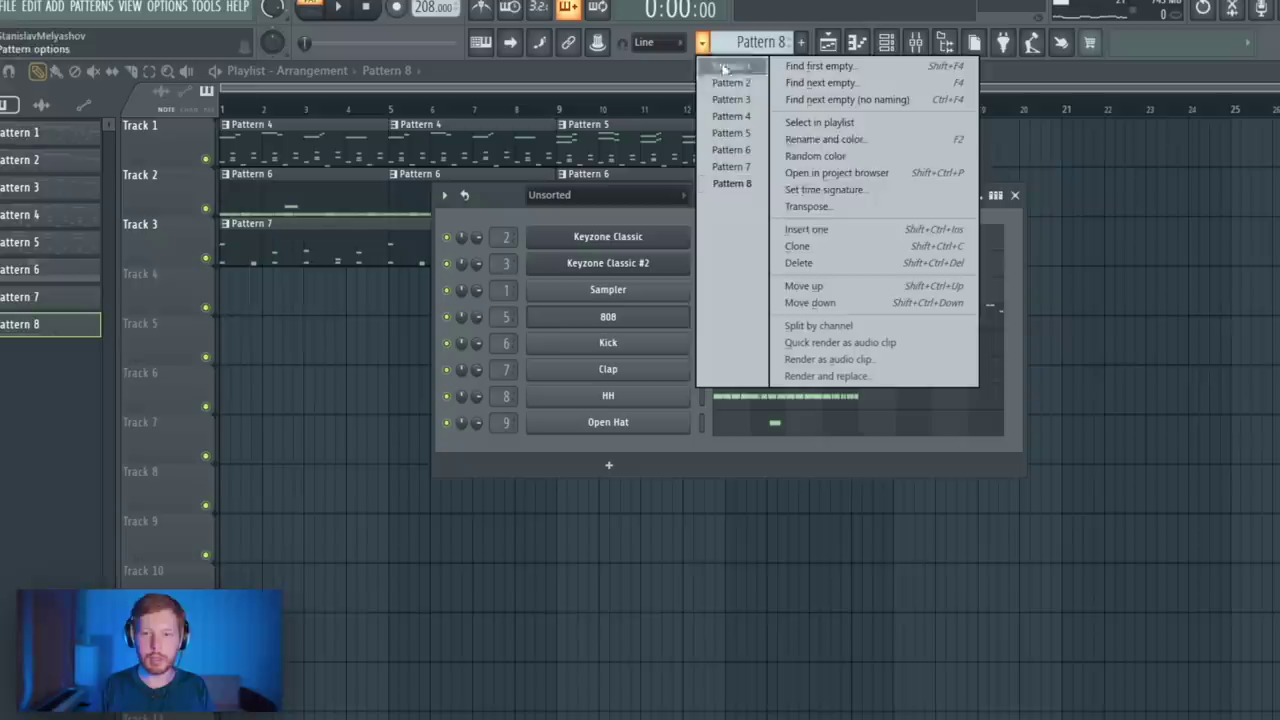
click(775, 331)
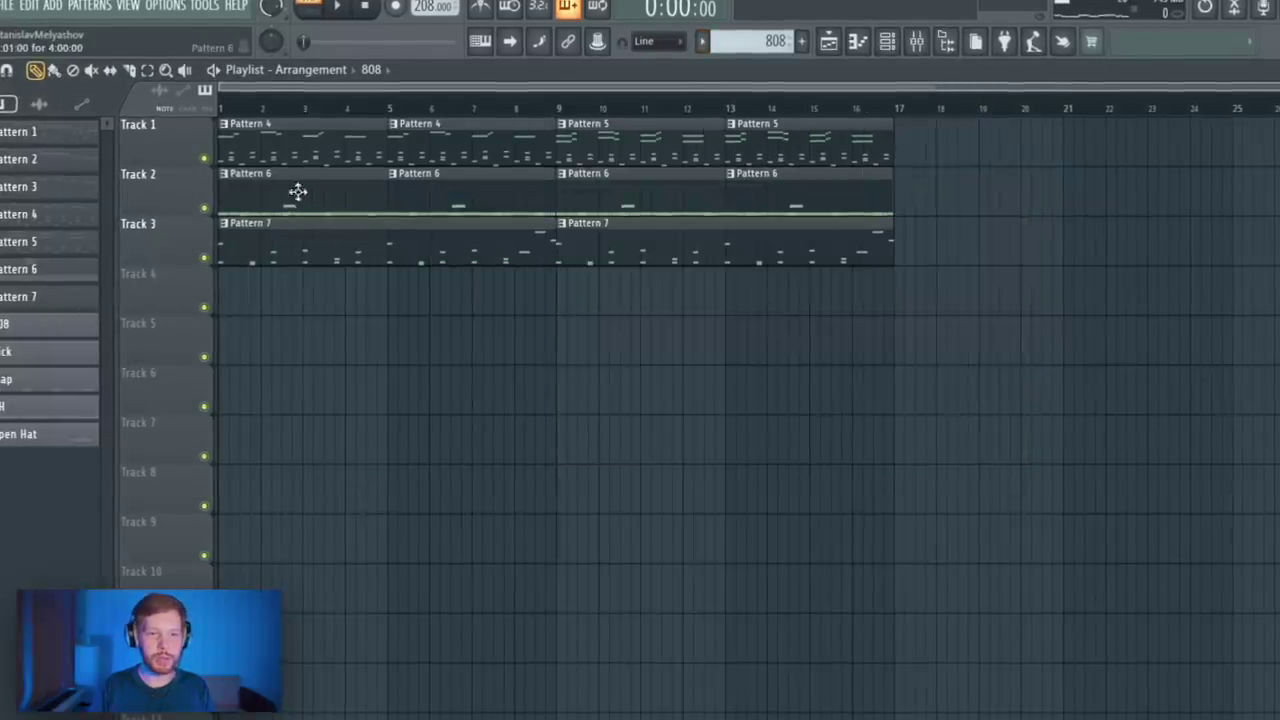
Replace the Pattern 6 and Pattern 7 clips with the separate 808, Kick, Clap, HH and Open Hat pattern clips, repeated under the melody
drag(298, 192, 684, 266)
key(Delete)
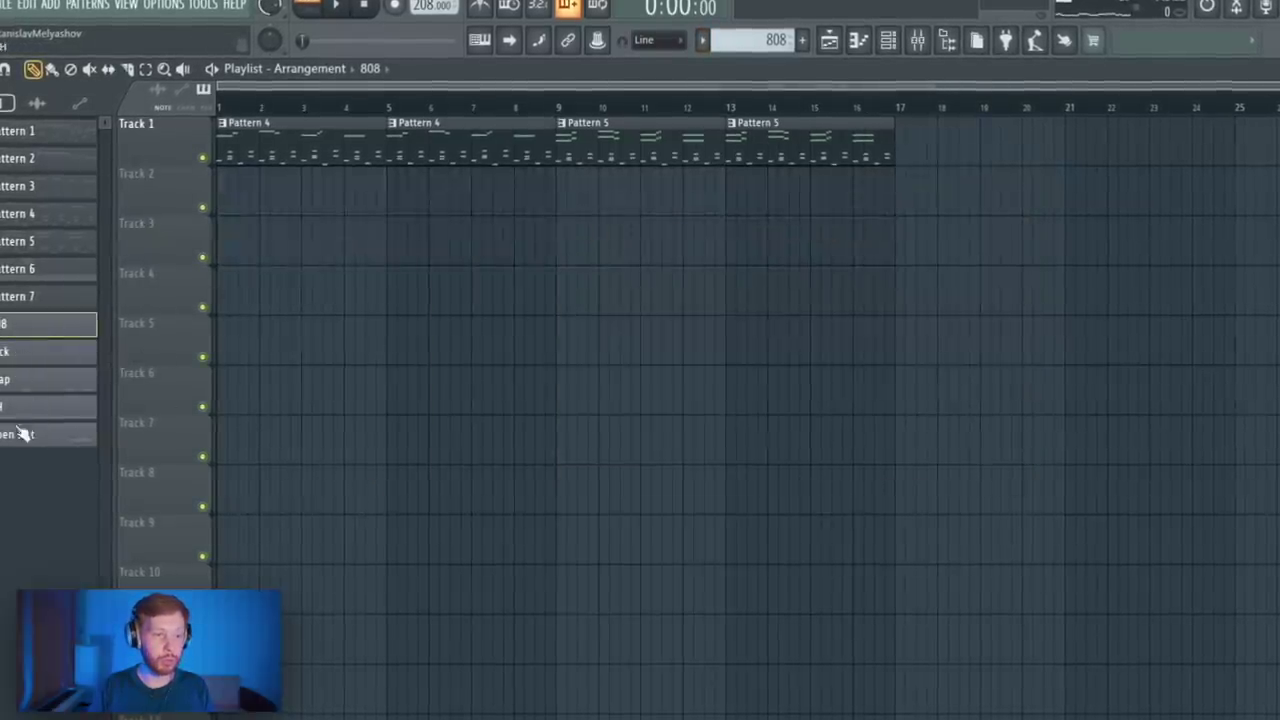
shift+click(20, 432)
drag(20, 432, 251, 349)
key(ctrl+b)
drag(272, 543, 442, 543)
click(437, 591)
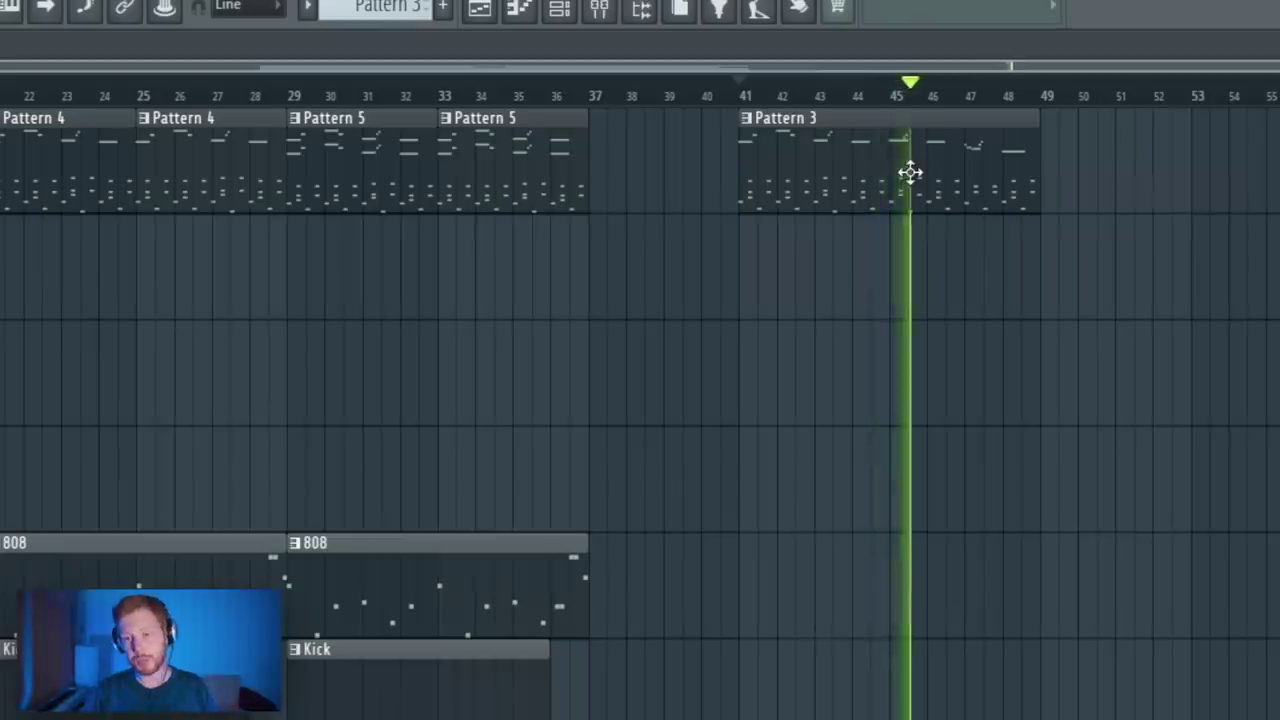
Select bars 41 to 48 around the Pattern 3 clip and consolidate it into an audio clip
key(space)
drag(747, 103, 1033, 130)
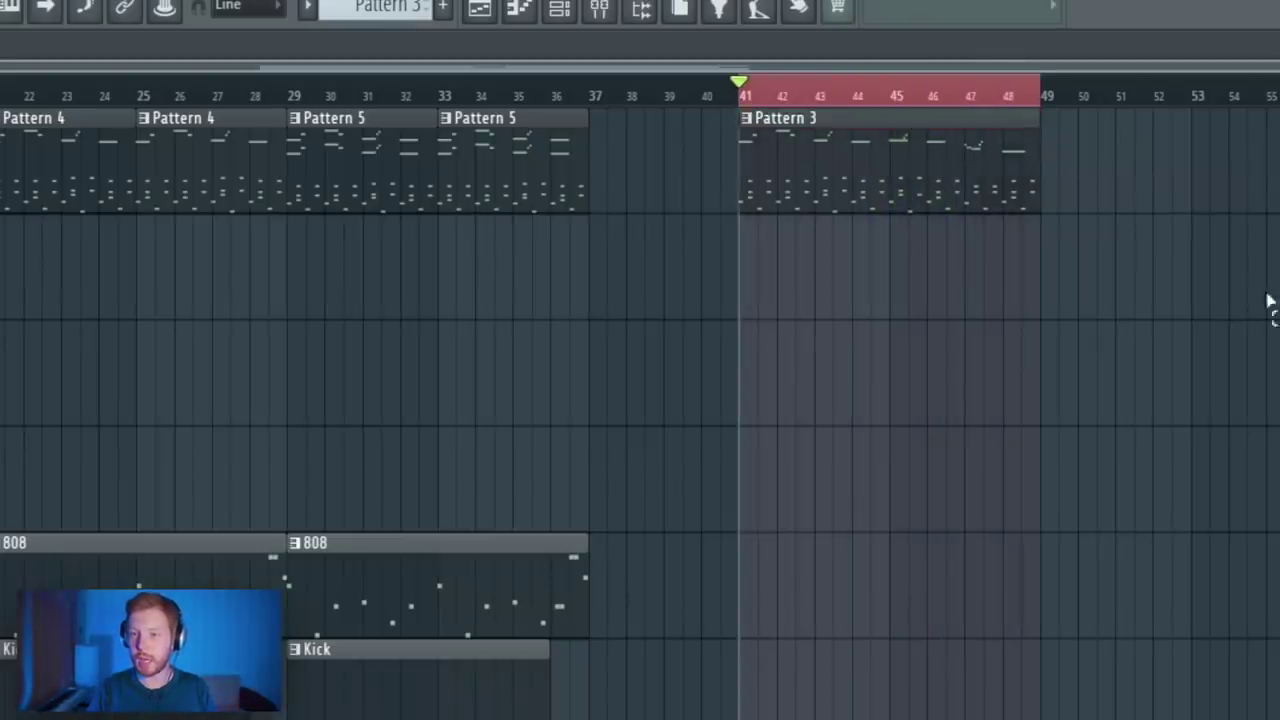
key(ctrl+alt+c)
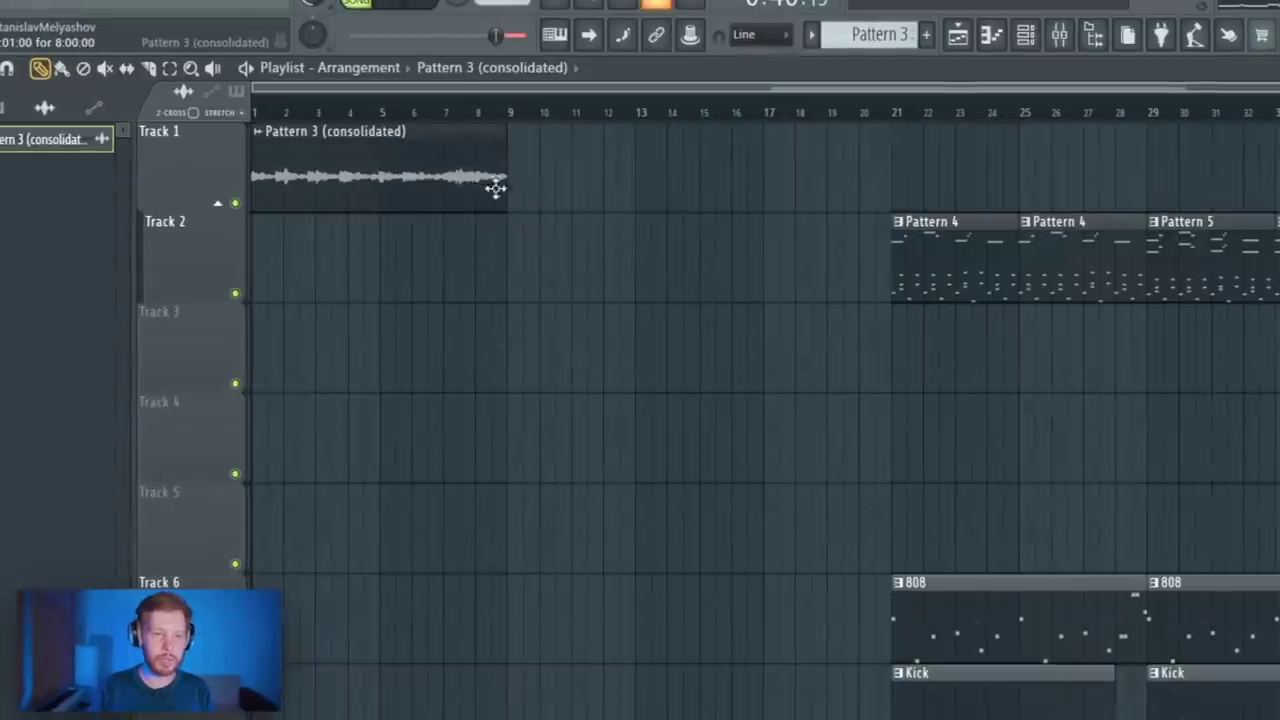
Shrink the consolidated Pattern 3 audio at bar 1 to 4 bars, duplicate it up to bar 9, and play it
drag(365, 119, 271, 134)
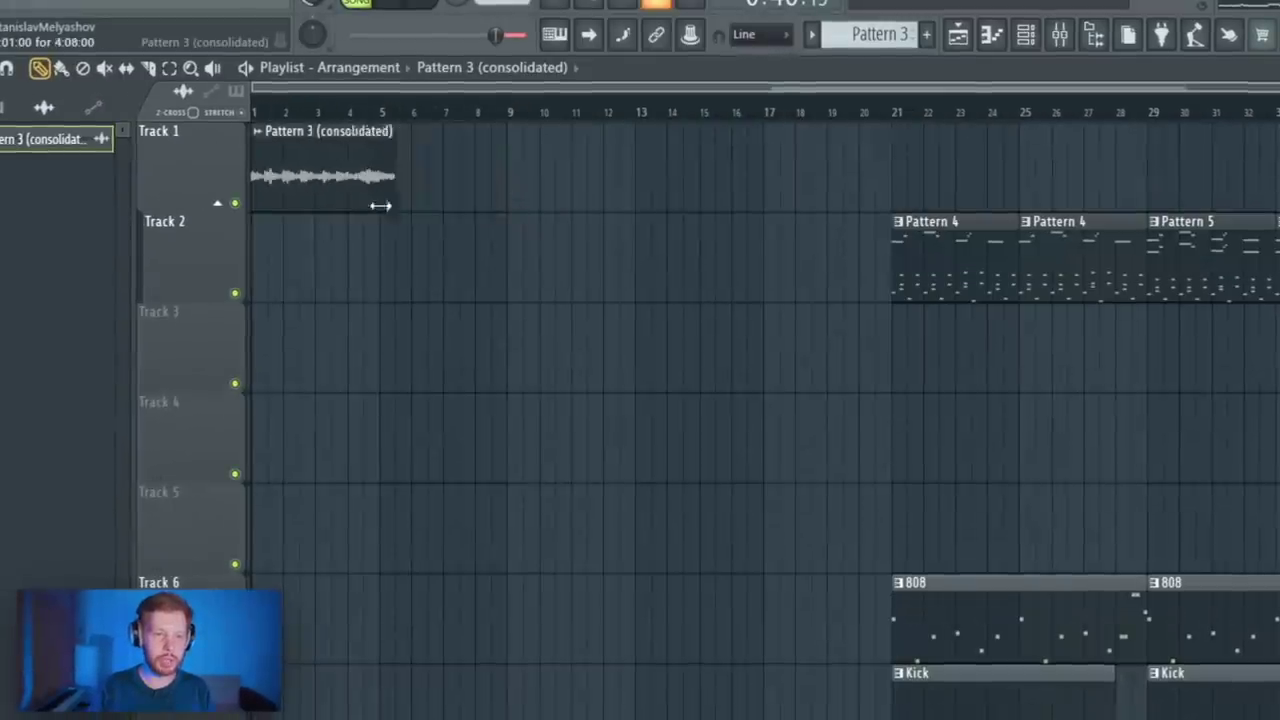
key(ctrl+b)
key(space)
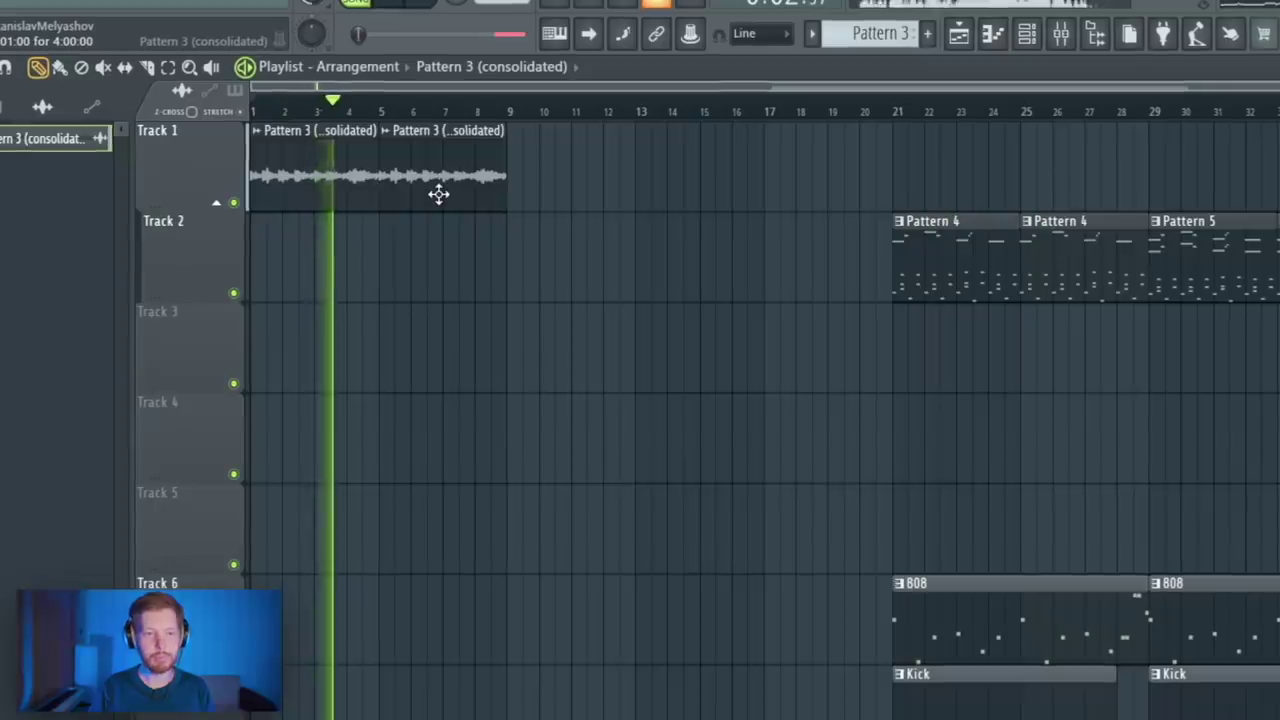
key(space)
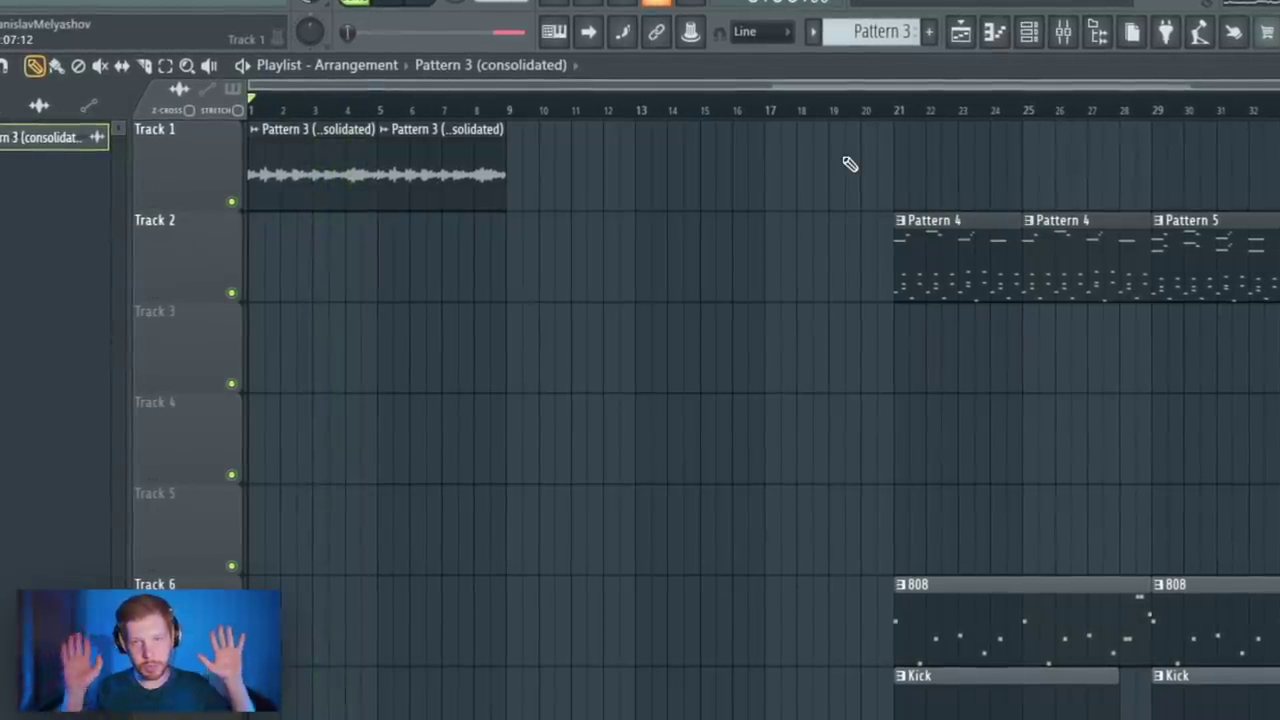
Add the 33ea7ac1f623d74 sample to Track 3 at bar 1 and slip its audio past the quiet start
key(ctrl+v)
scroll(260, 391, up, 4)
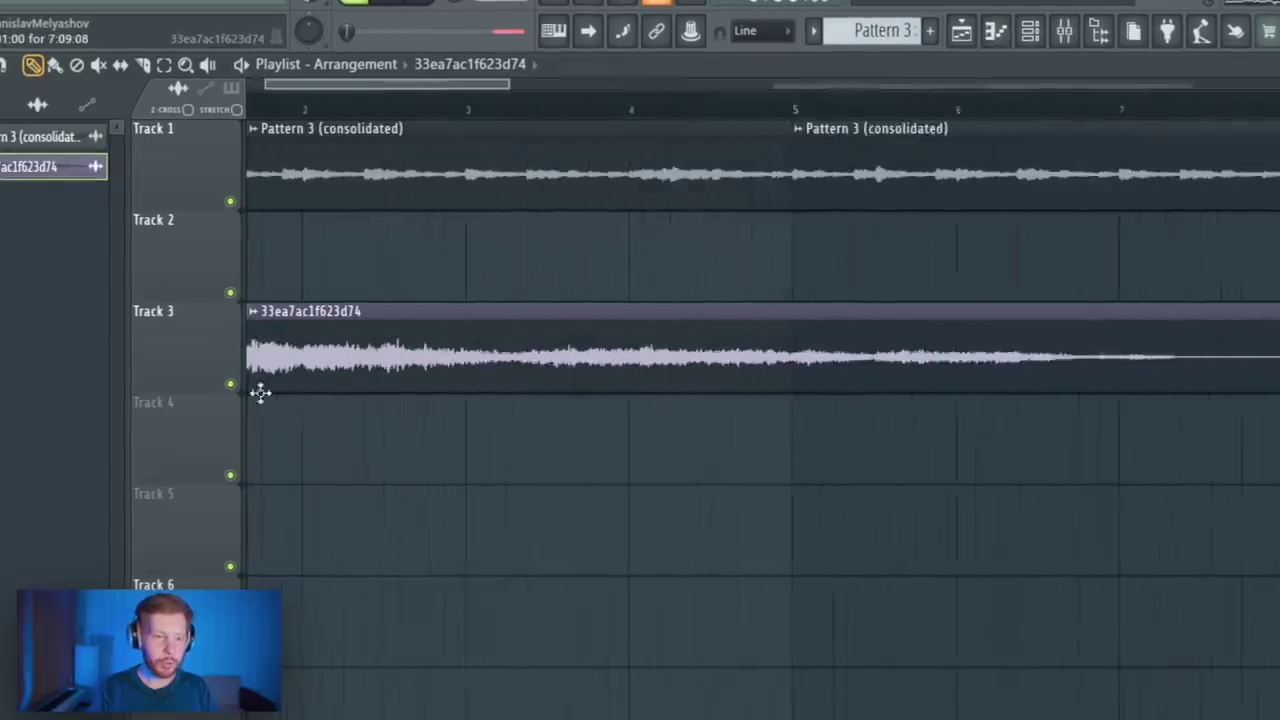
scroll(511, 386, down, 1)
scroll(415, 429, down, 1)
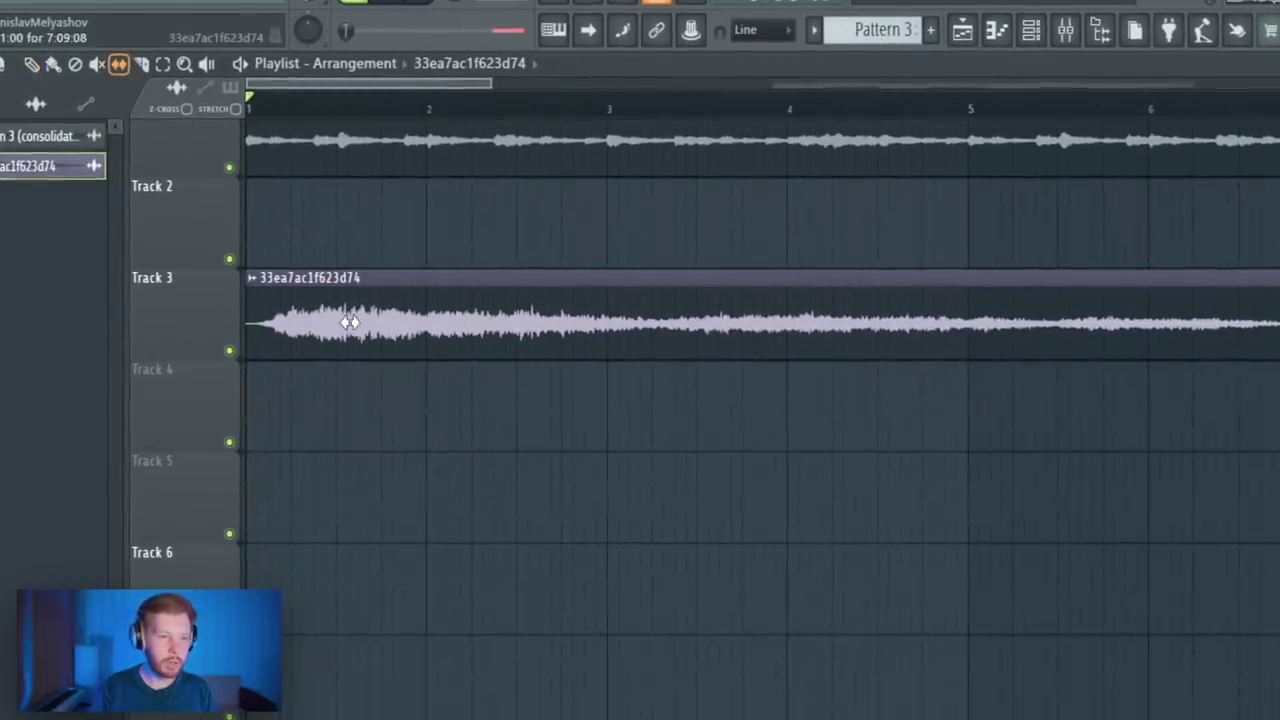
key(space)
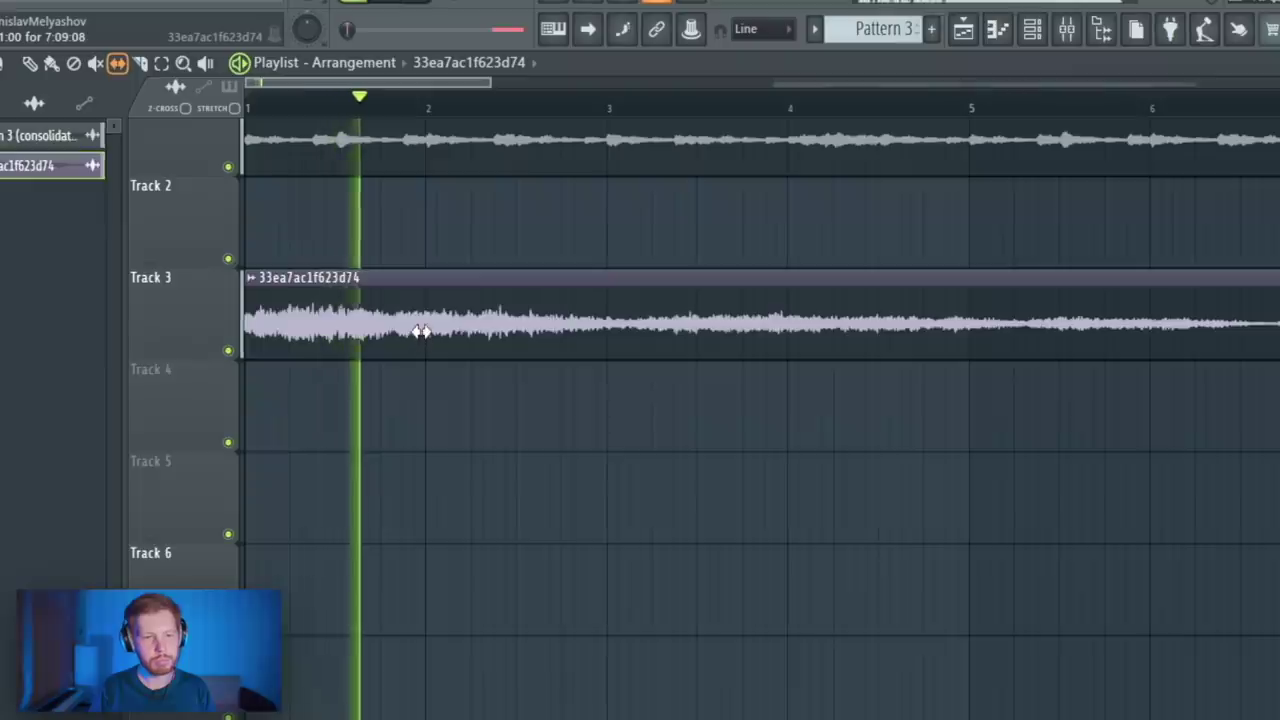
double_click(420, 332)
key(space)
key(ctrl+l)
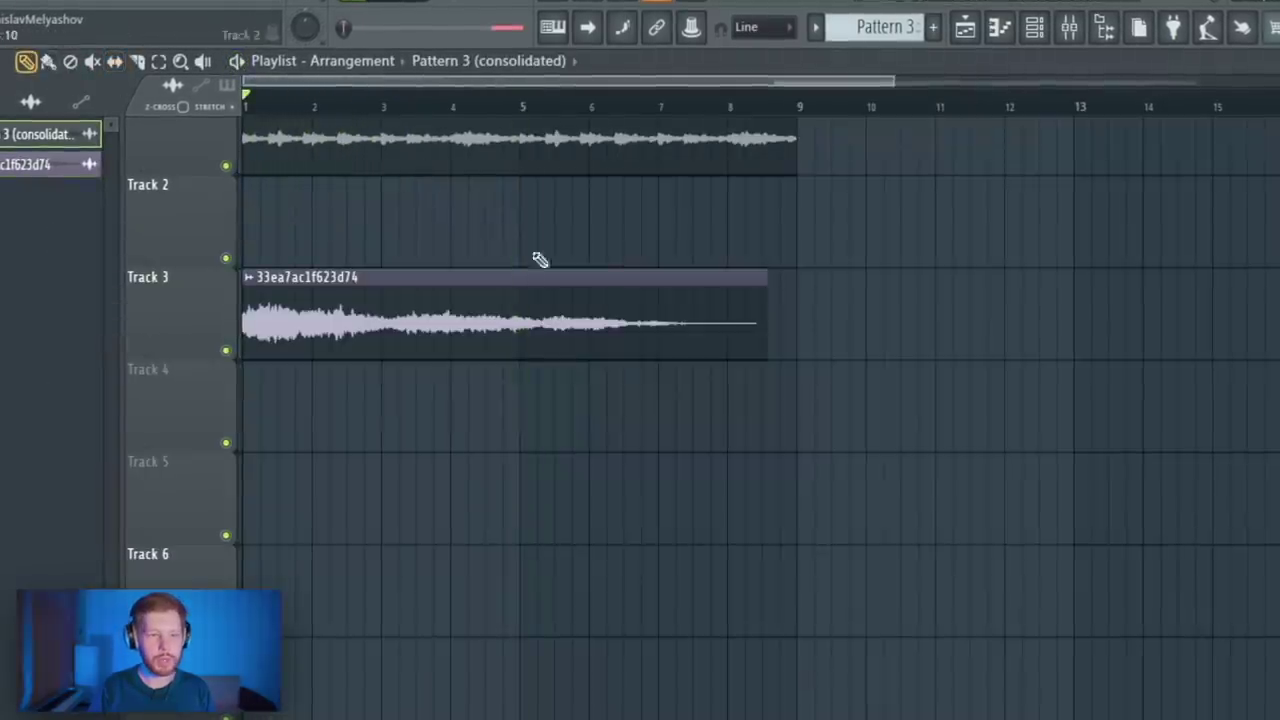
Stretch the 33ea7ac1f623d74 clip to just past bar 12 and set its time stretching mode to Stretch
drag(768, 340, 1027, 356)
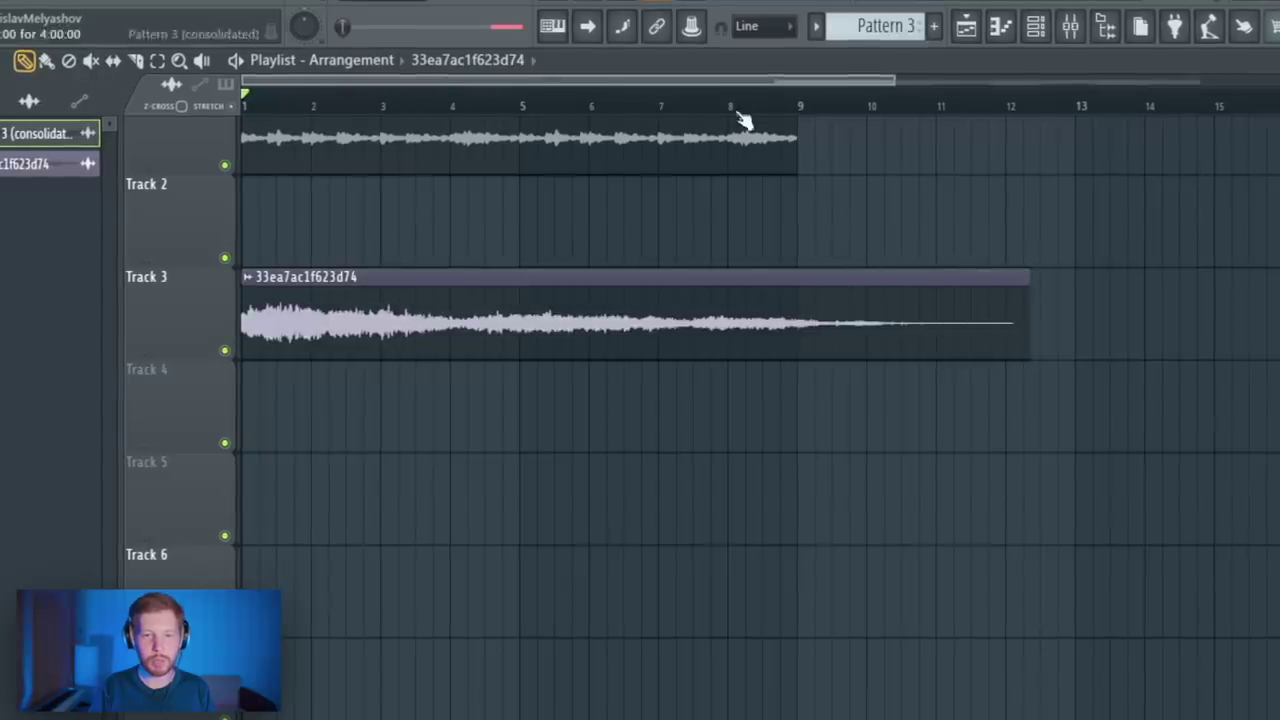
double_click(503, 285)
click(580, 355)
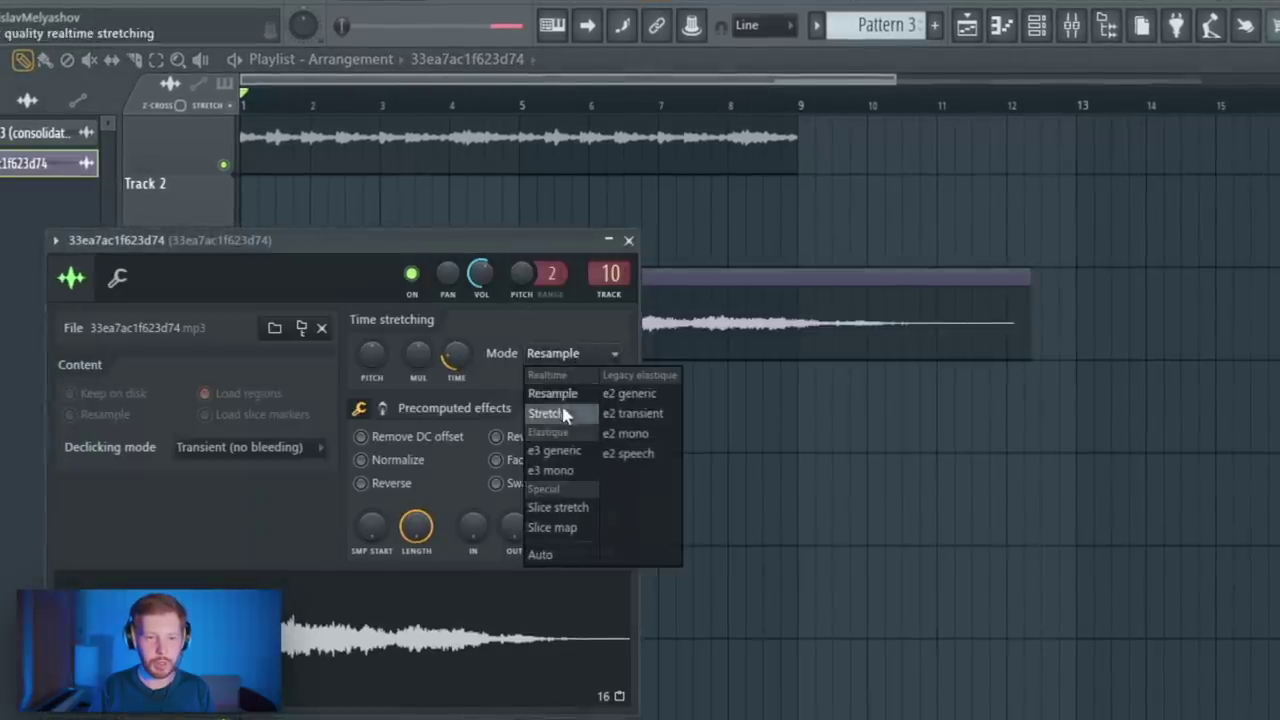
click(545, 411)
click(769, 446)
click(686, 104)
Set the sample's declicking mode to Smooth (bleeding) and trim its clip to end at bar 9
click(246, 450)
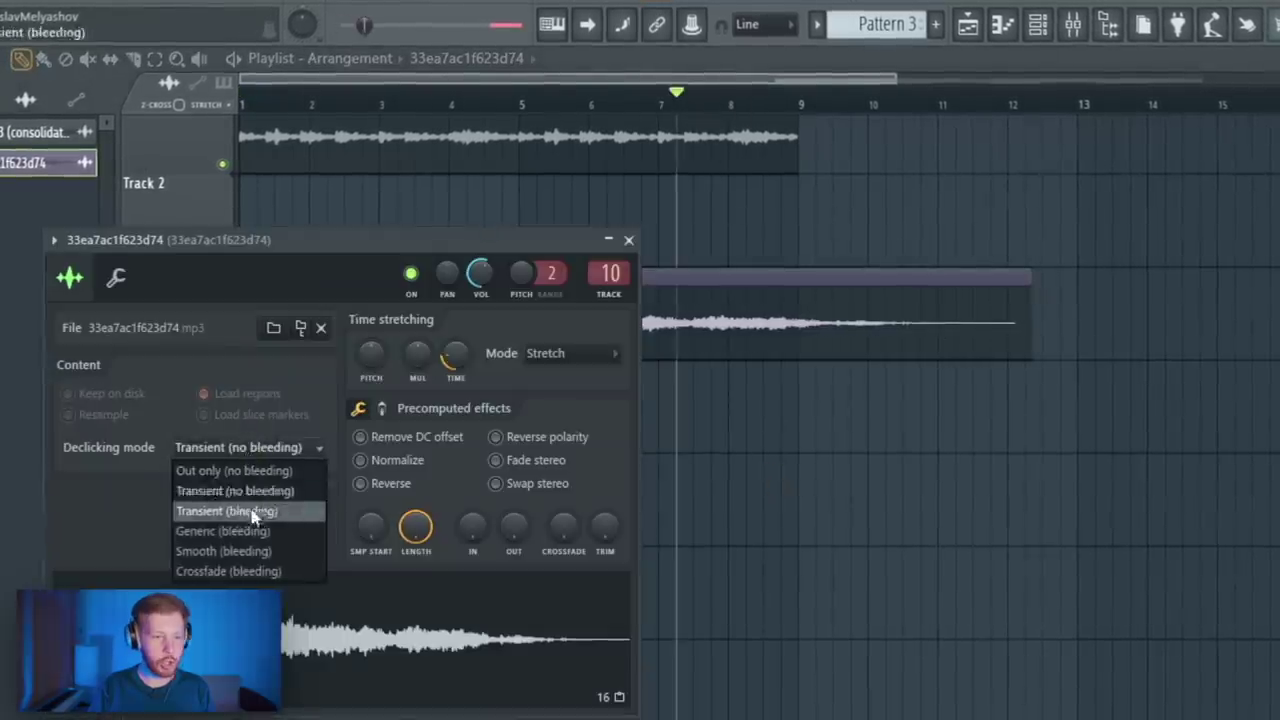
click(222, 631)
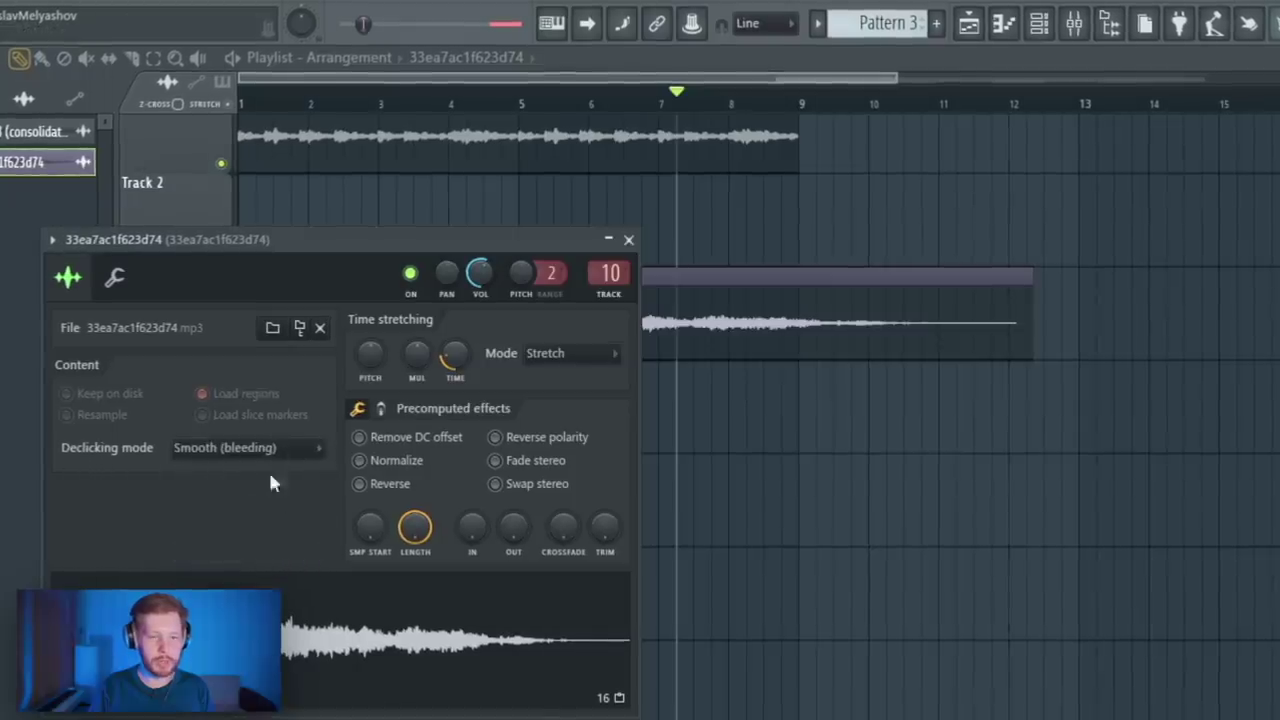
click(889, 456)
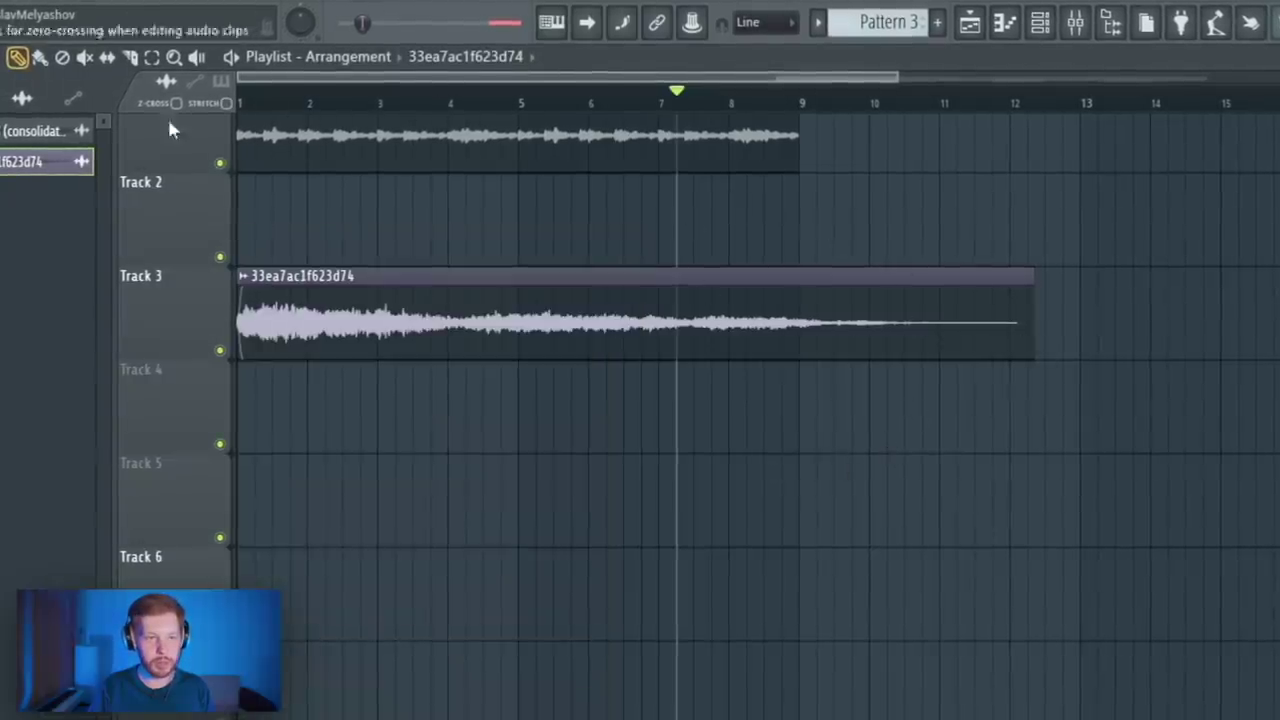
drag(1035, 326, 807, 364)
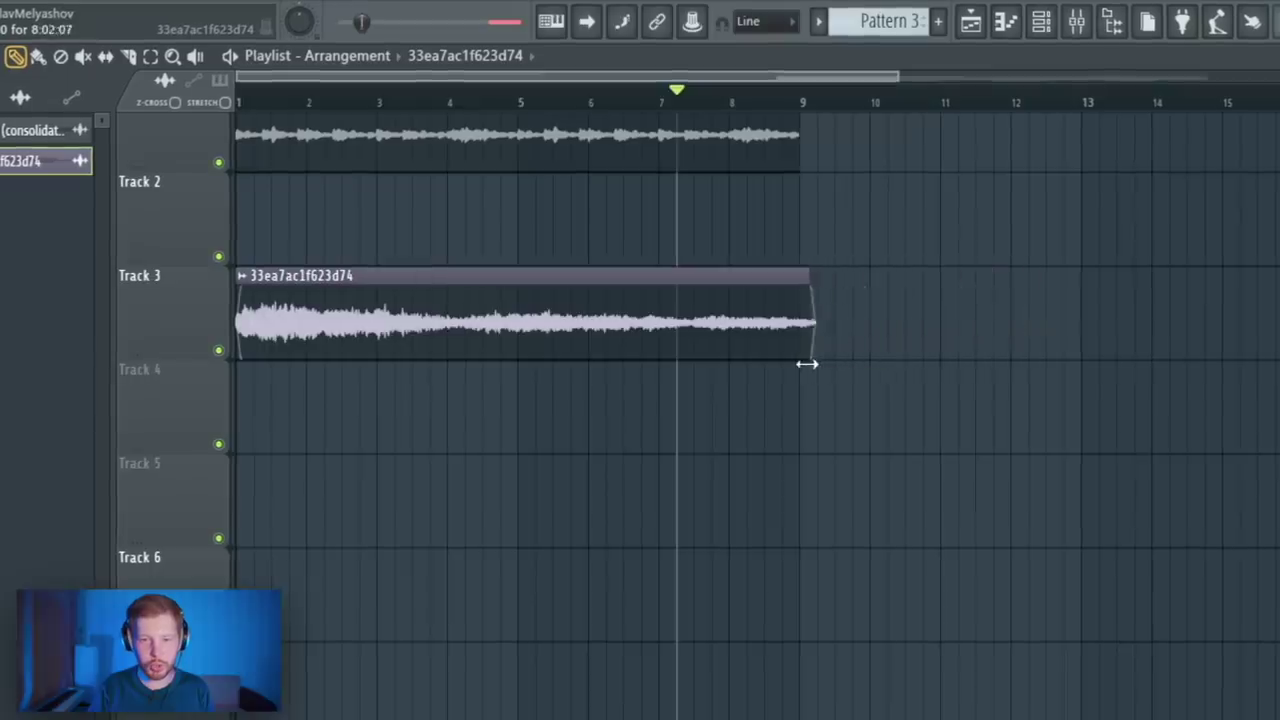
Copy the two Pattern 4 clips and their drum clips from bar 21 to bar 9, and play the arrangement
scroll(1041, 424, down, 3)
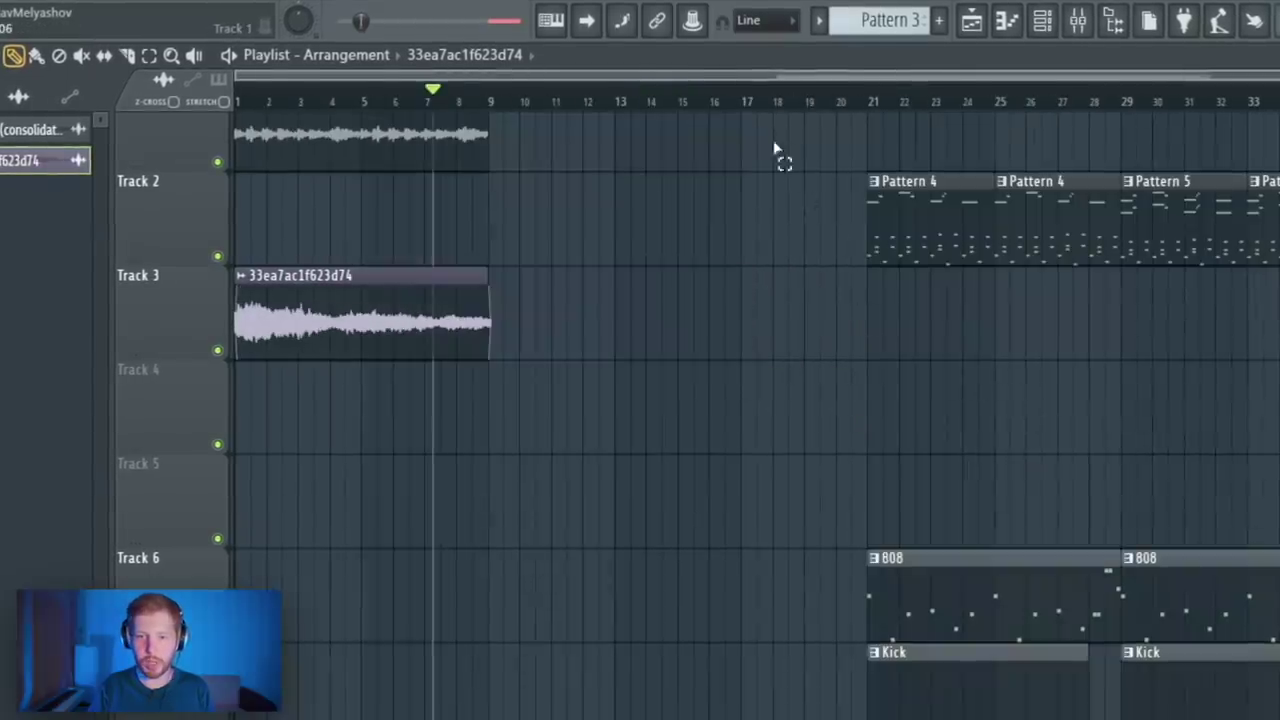
drag(776, 150, 1100, 710)
drag(1049, 197, 657, 223)
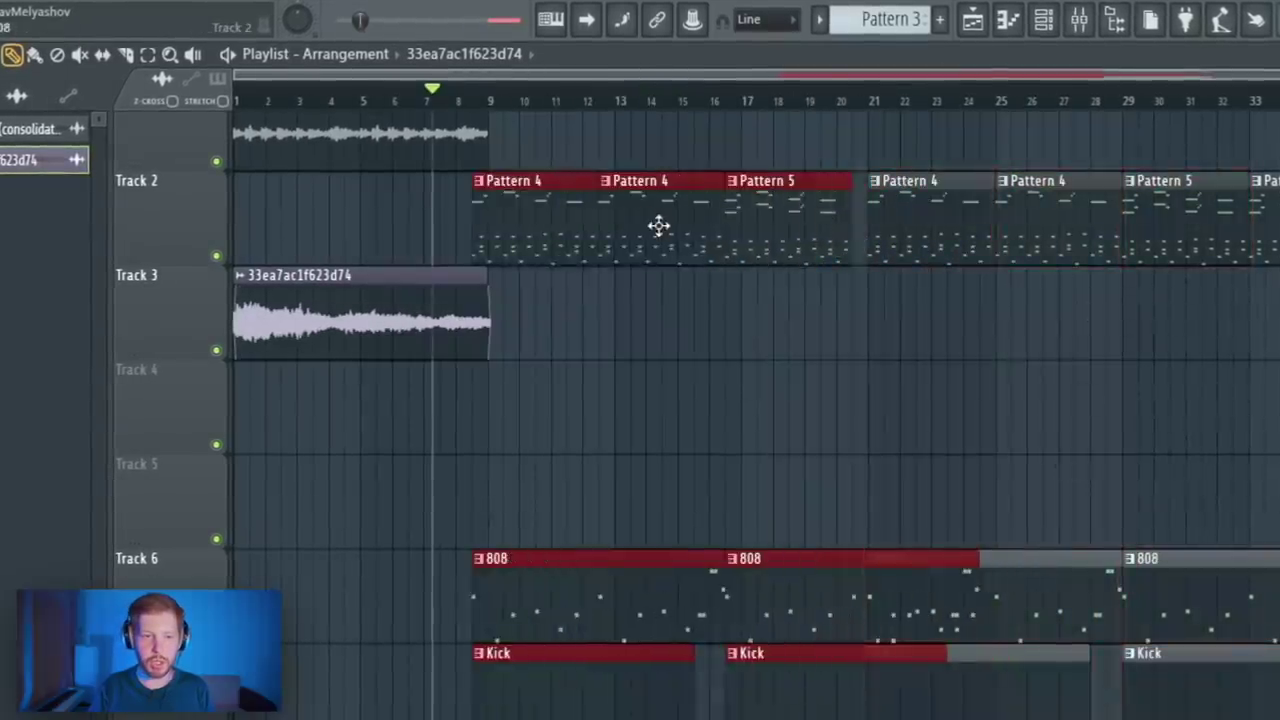
click(746, 374)
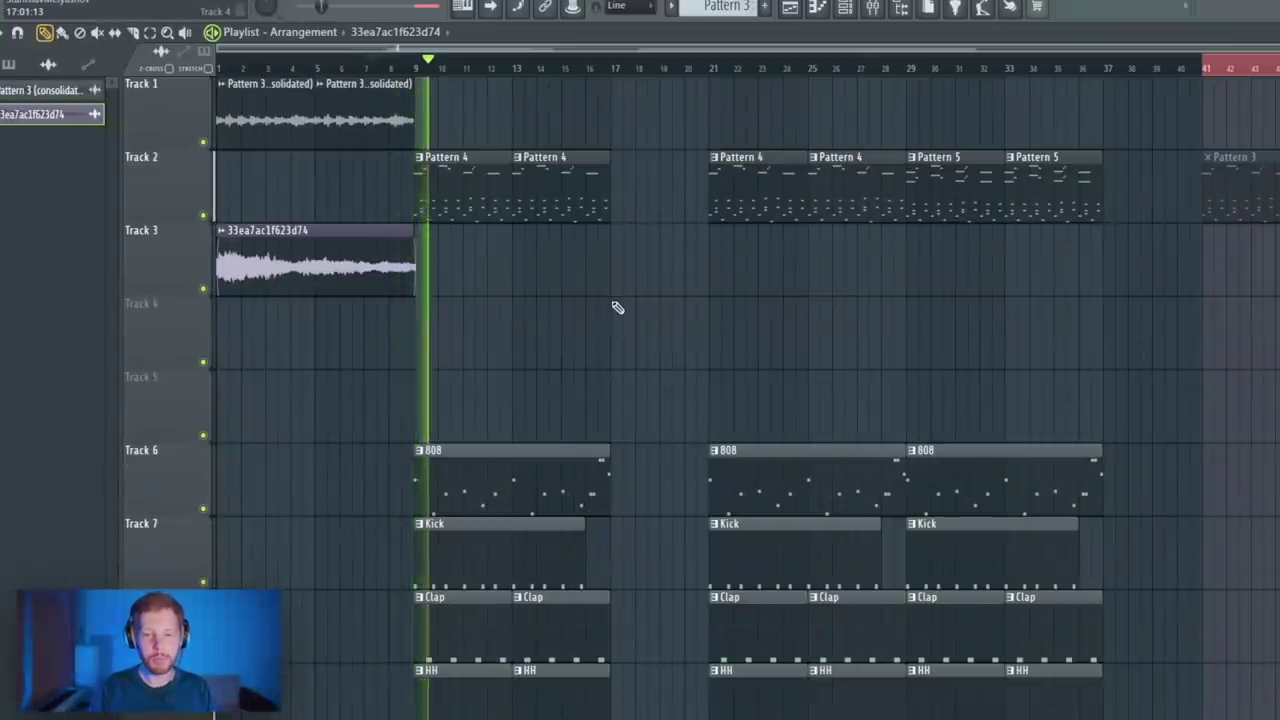
Copy two Pattern 4 clips on Track 2 into bars 33 to 40
scroll(614, 306, down, 2)
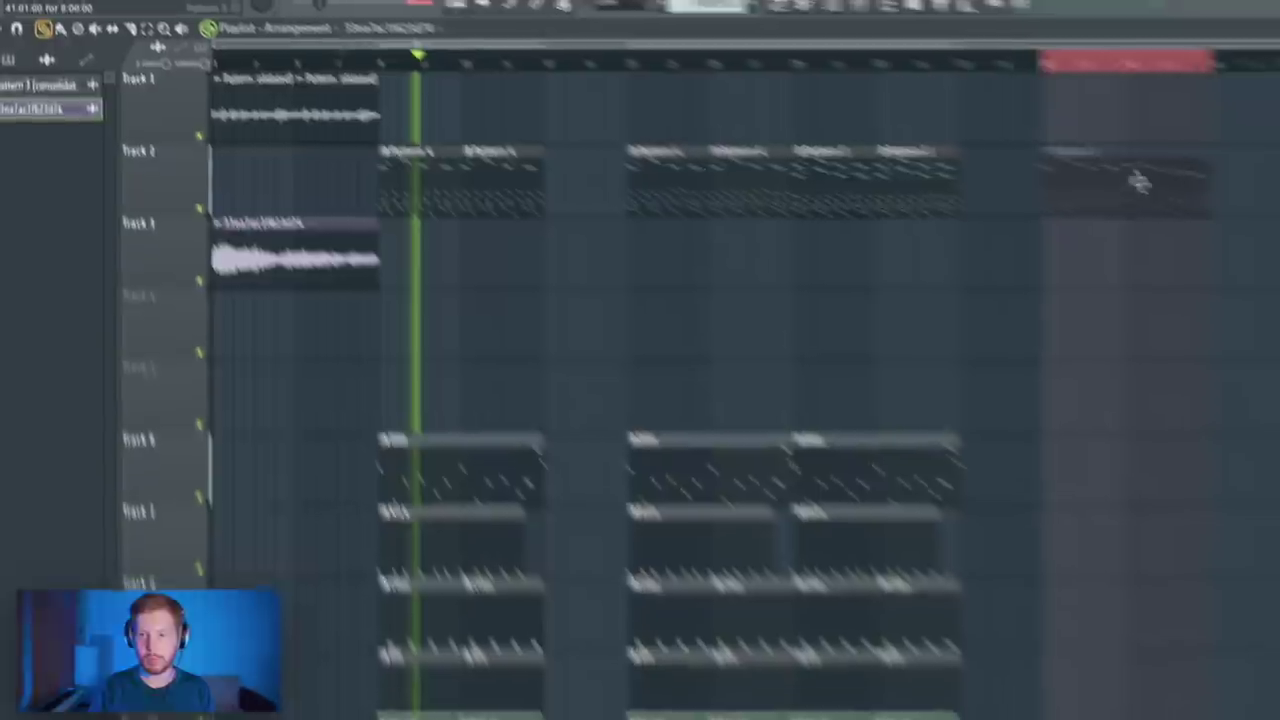
scroll(1140, 180, down, 1)
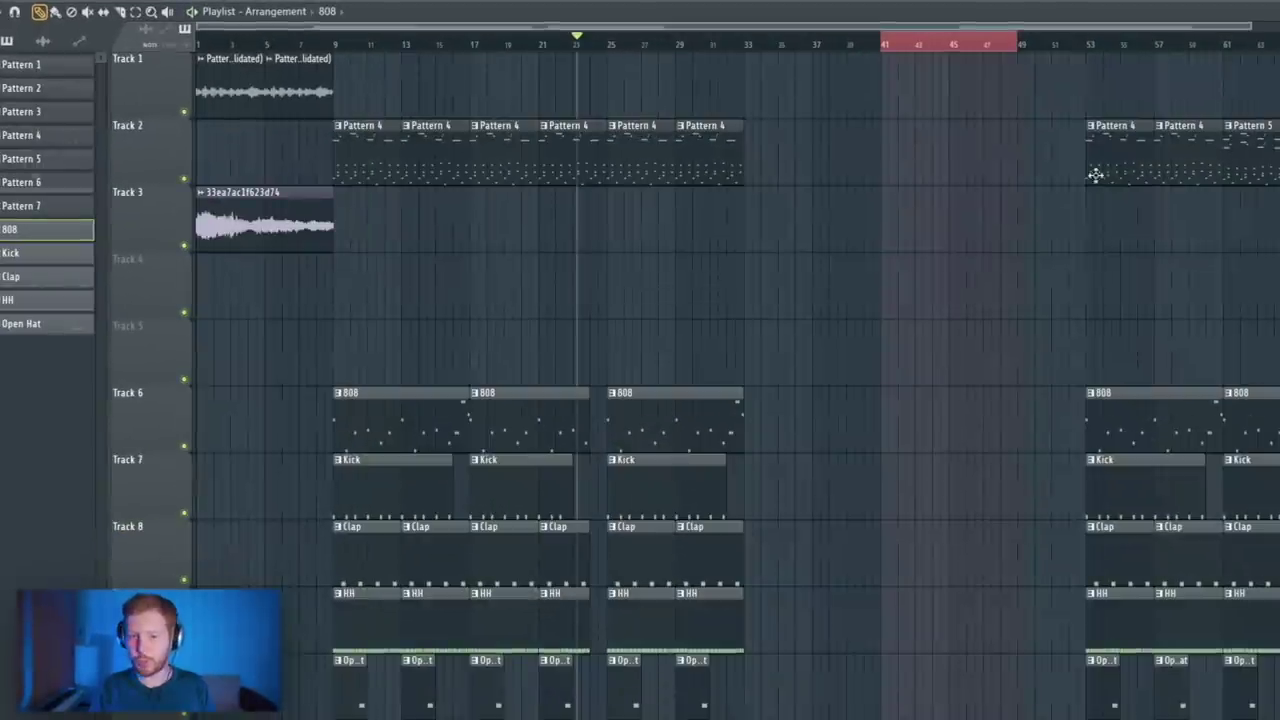
drag(1181, 172, 848, 190)
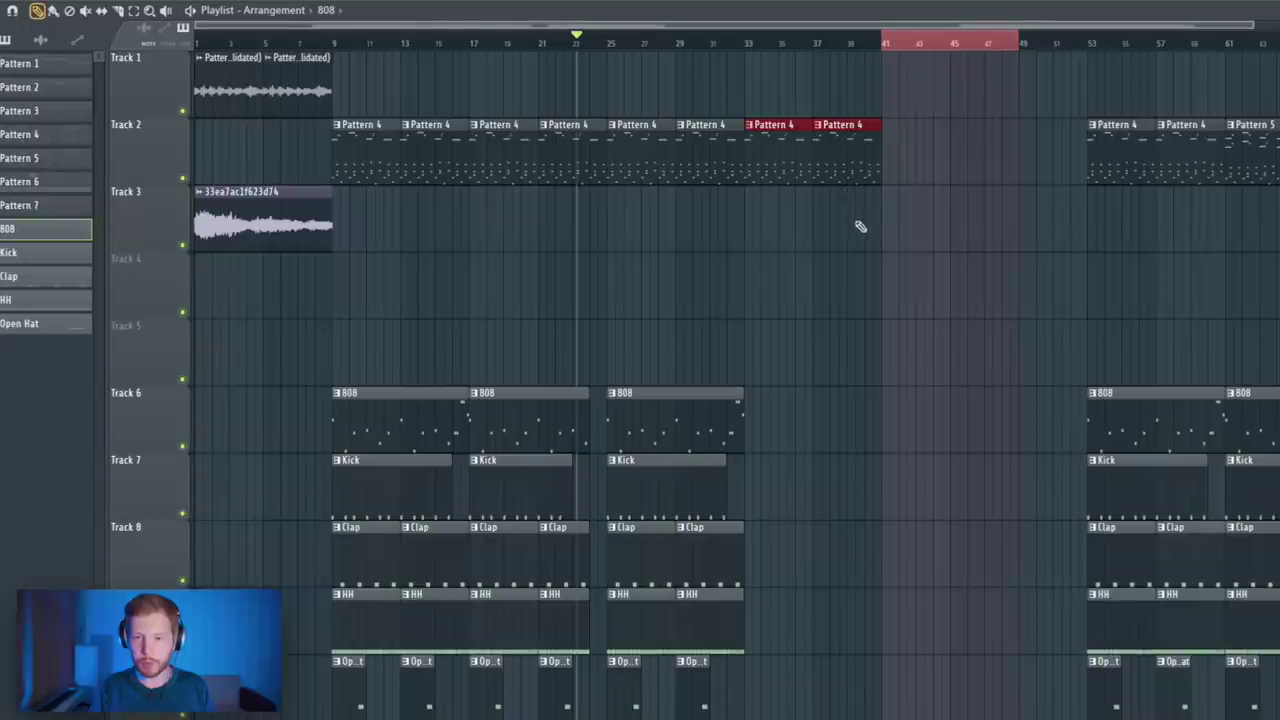
Copy the drum clips from bars 25–32 to bar 33 with 808 and kick entering at bar 37, and to bar 41 without the kick
key(ctrl+b)
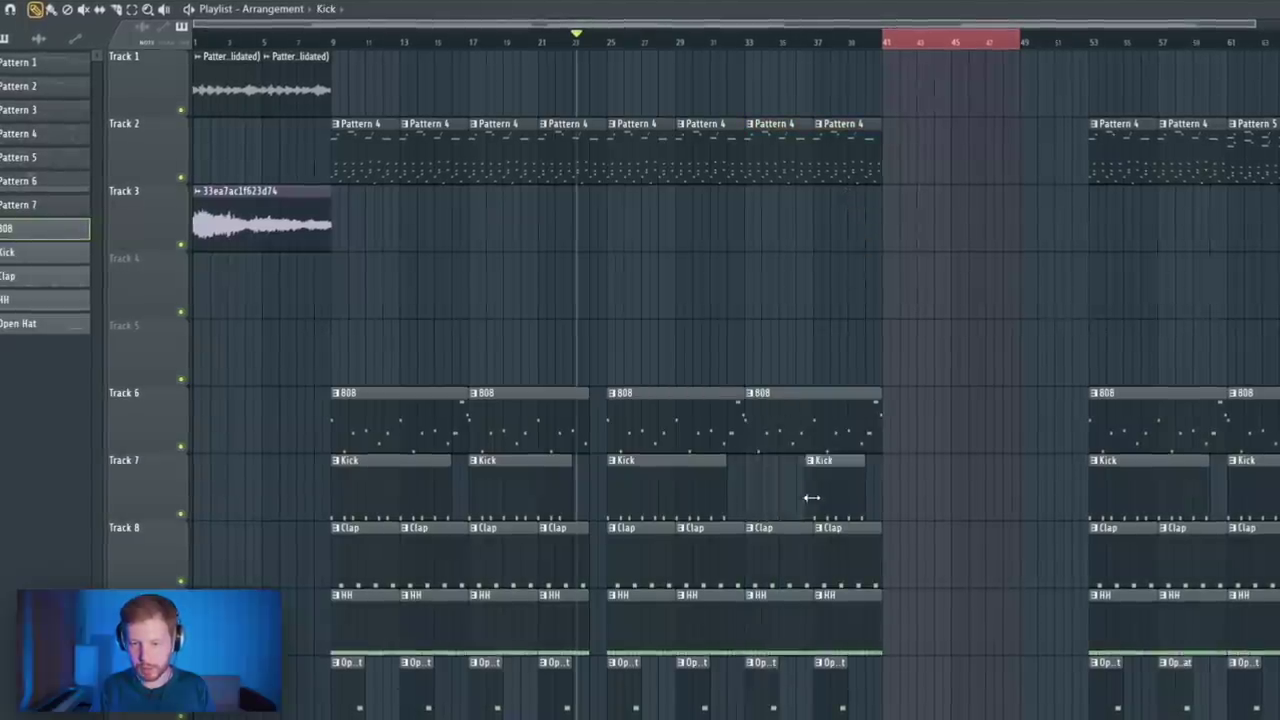
key(space)
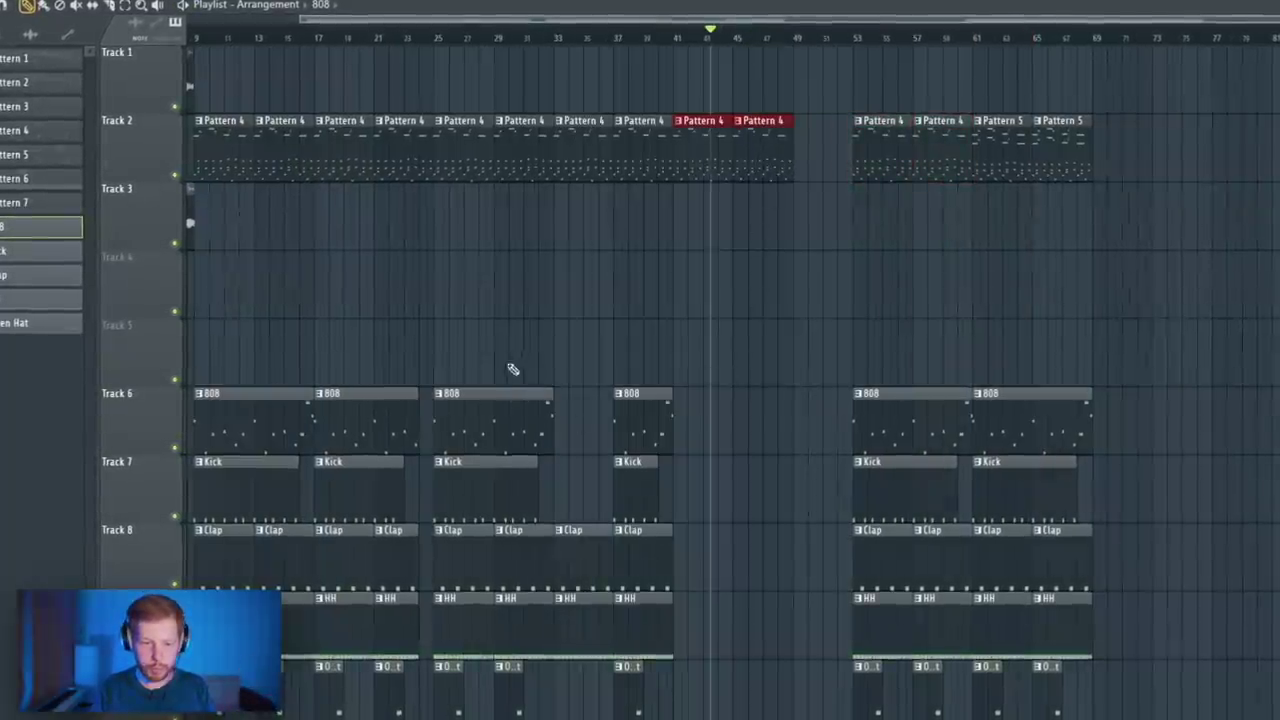
drag(508, 322, 446, 703)
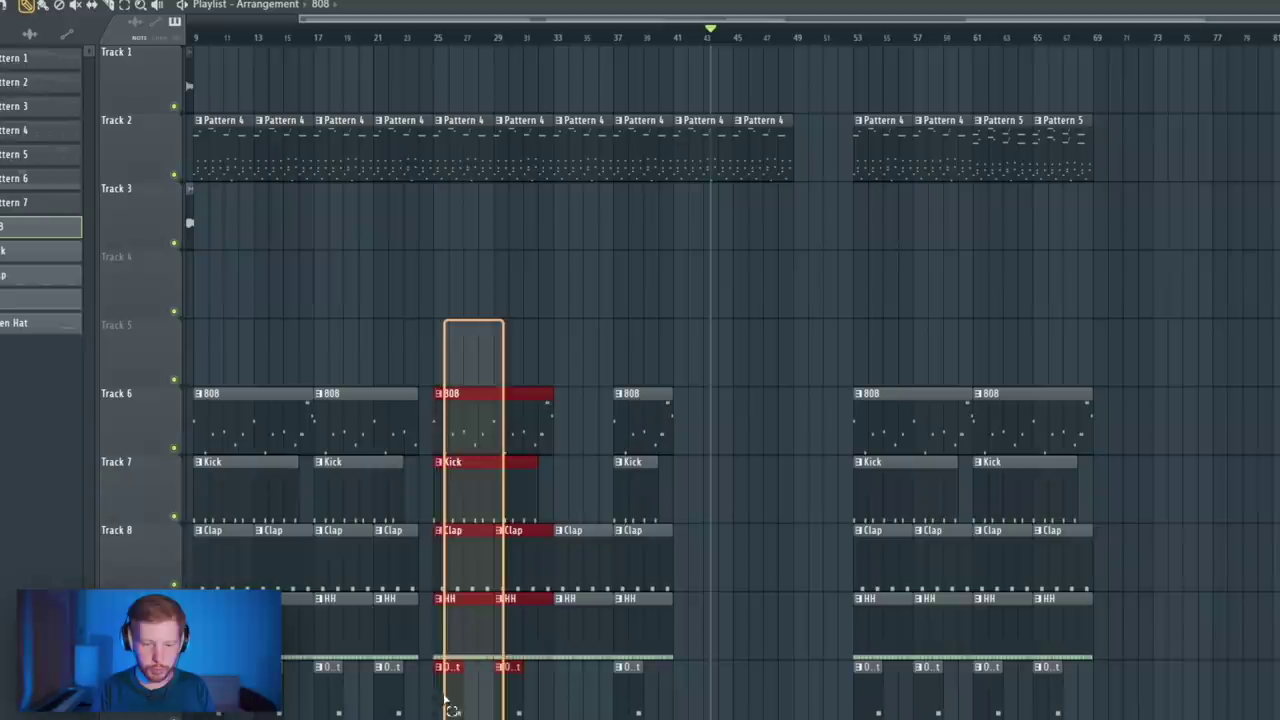
drag(500, 609, 720, 609)
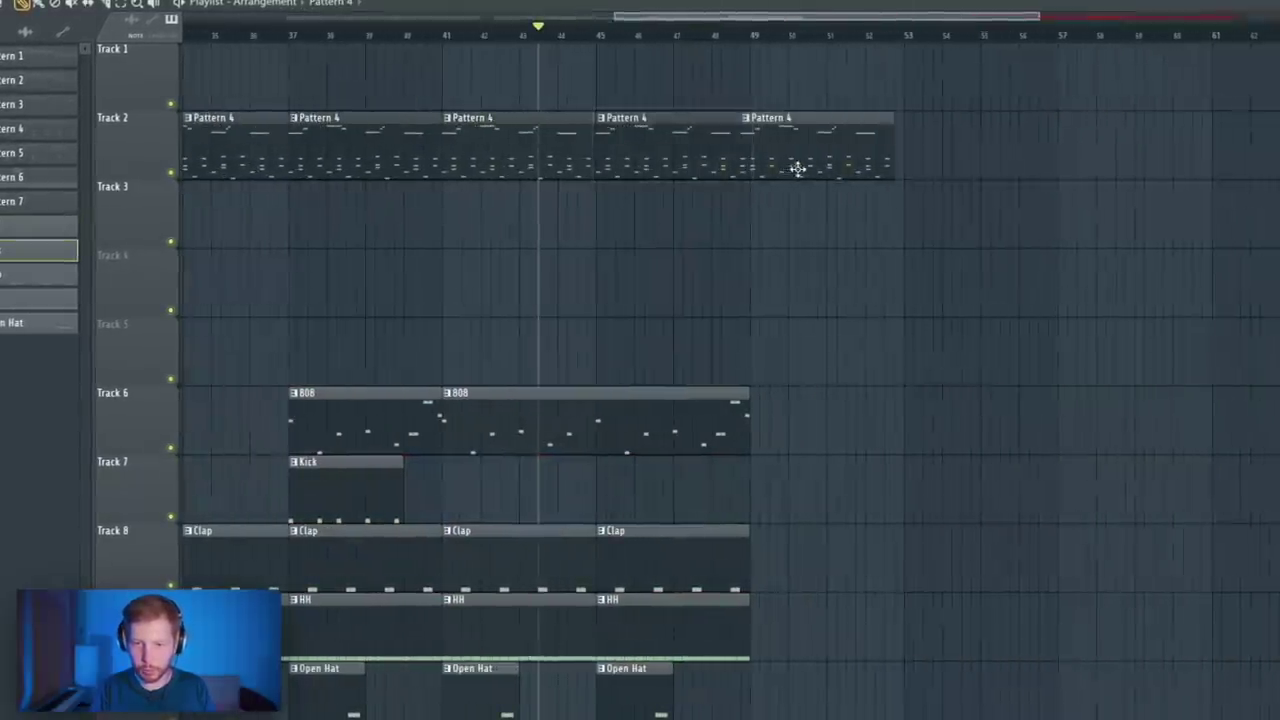
Trim the Pattern 4 clip at bar 49 to its opening notes and copy the 808, clap, HH and open hat clips from bar 41 to bar 49
drag(900, 163, 724, 181)
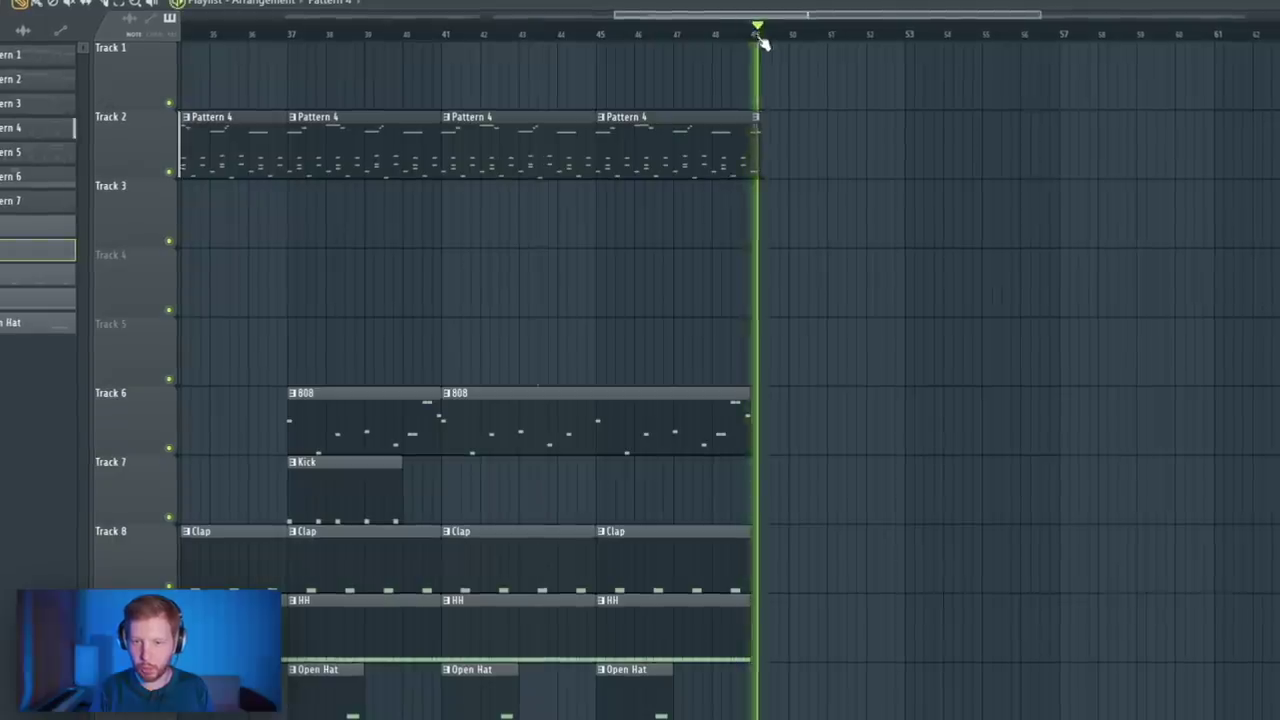
scroll(760, 40, down, 3)
drag(600, 385, 785, 628)
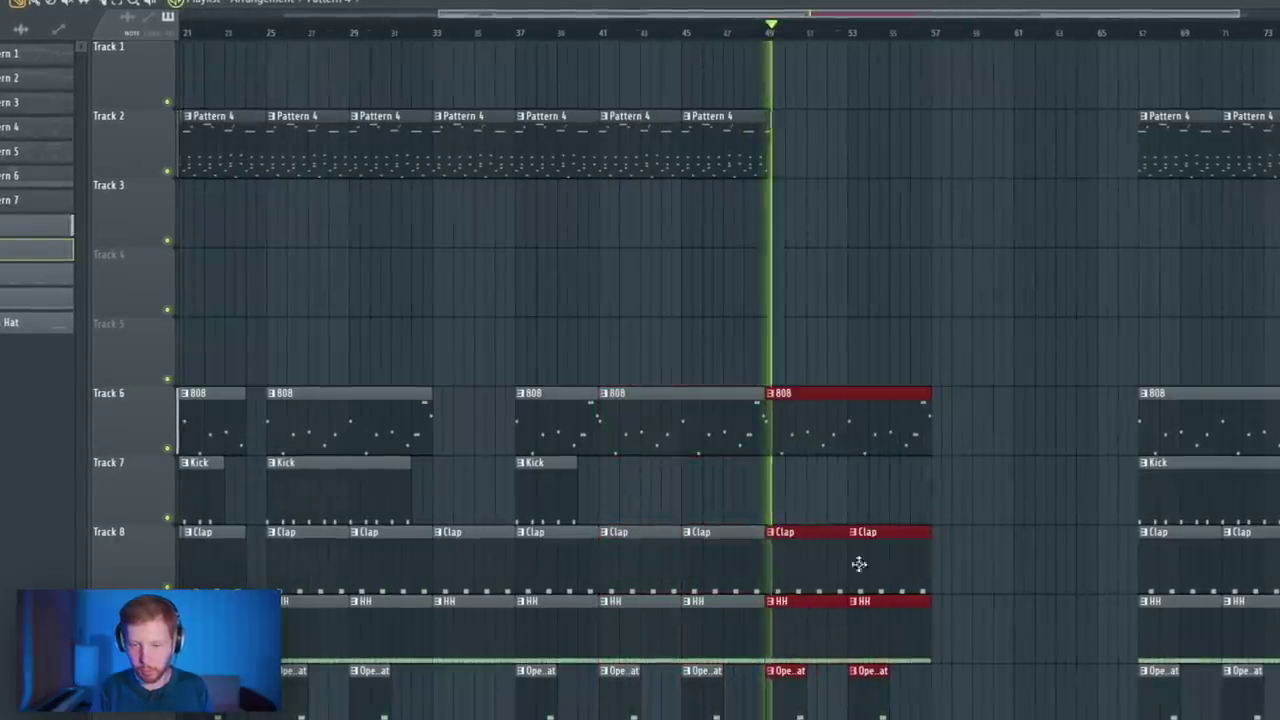
Place two Pattern 5 clips on Track 3 ending at bar 57 and trim the first one to start at bar 51
scroll(963, 206, right, 2)
drag(660, 254, 640, 206)
scroll(640, 206, up, 5)
key(space)
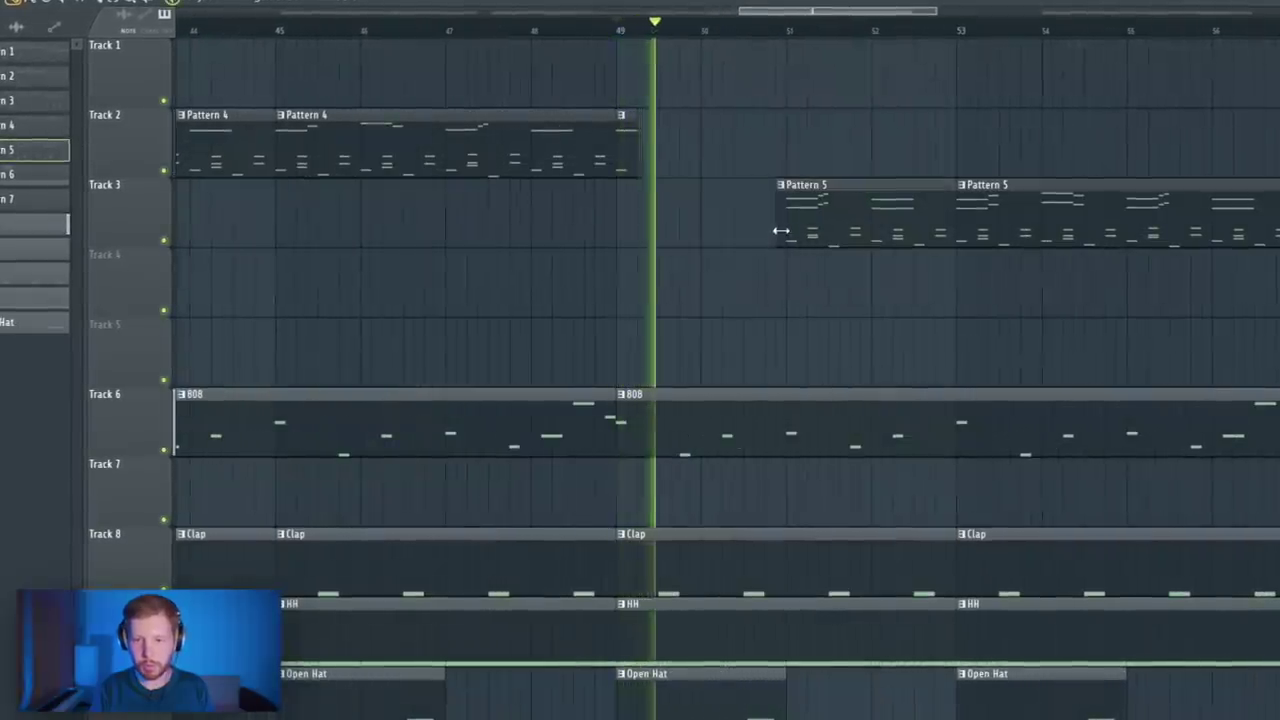
drag(781, 231, 792, 231)
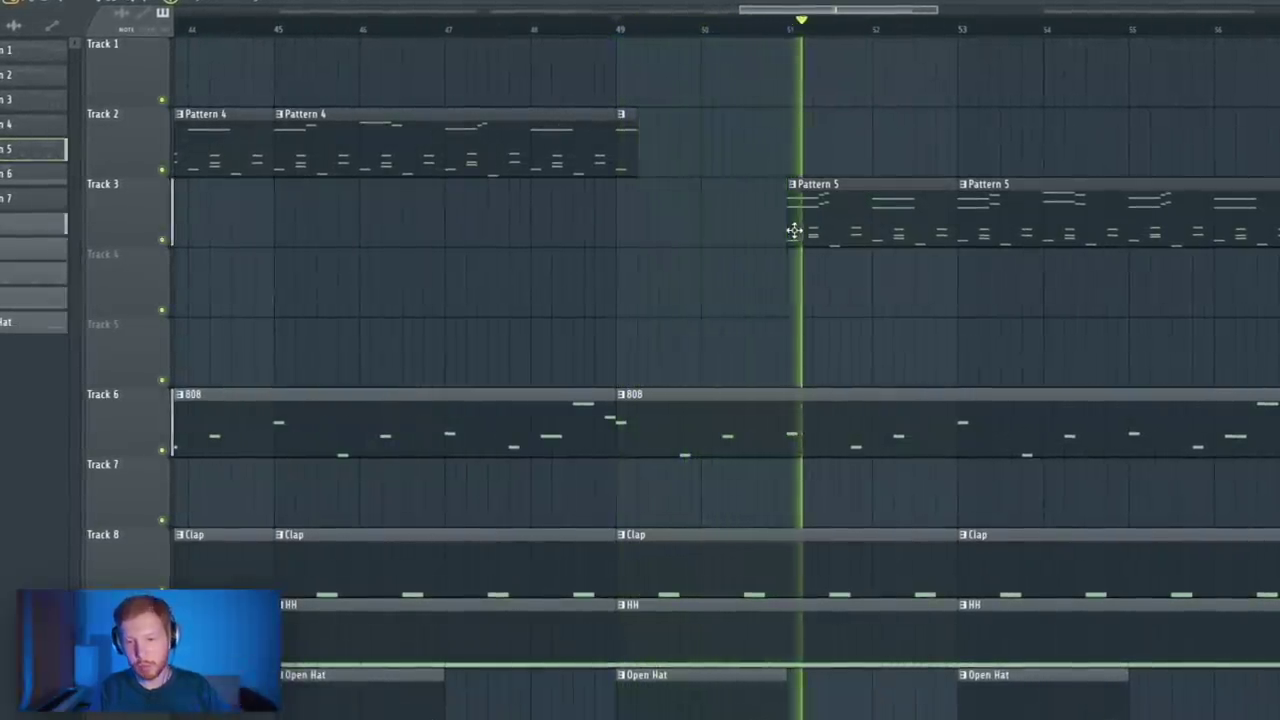
Copy the 33ea7ac1f623d74 sample to Track 3 and trim both ends so it fills the melody gap between bars 49 and 51
scroll(797, 200, down, 3)
drag(797, 200, 923, 200)
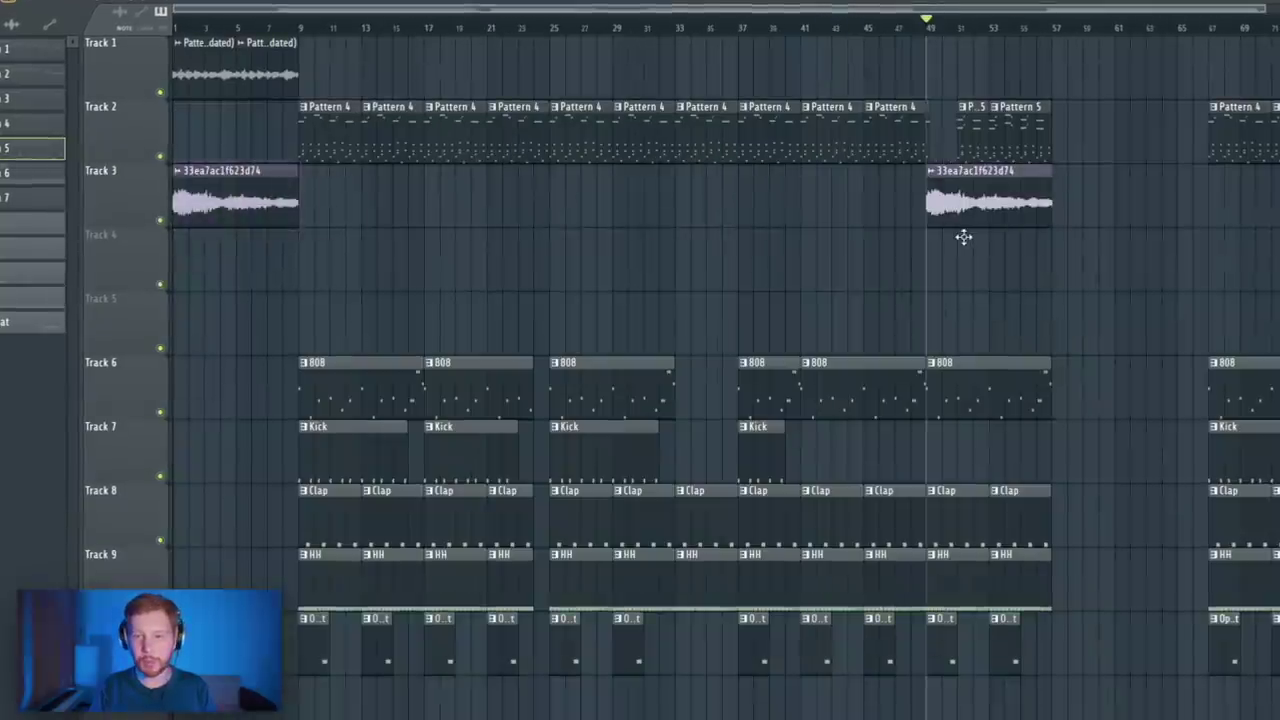
scroll(945, 270, up, 3)
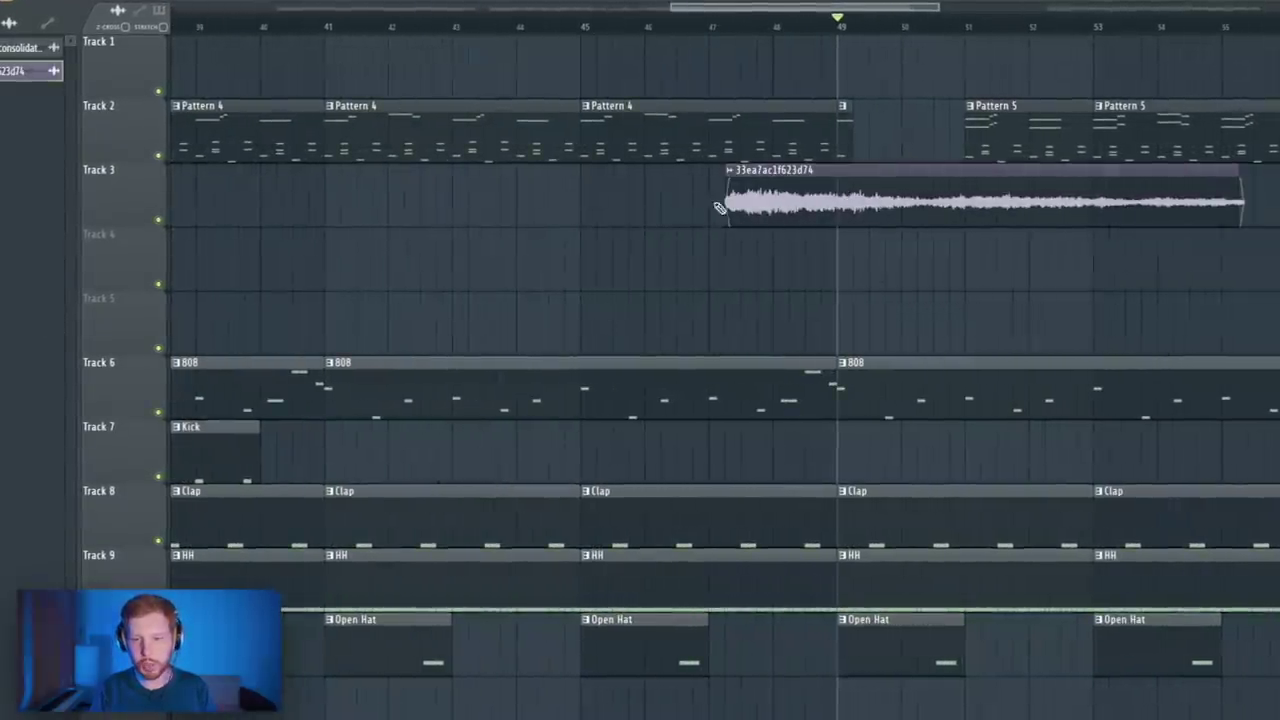
drag(724, 203, 828, 214)
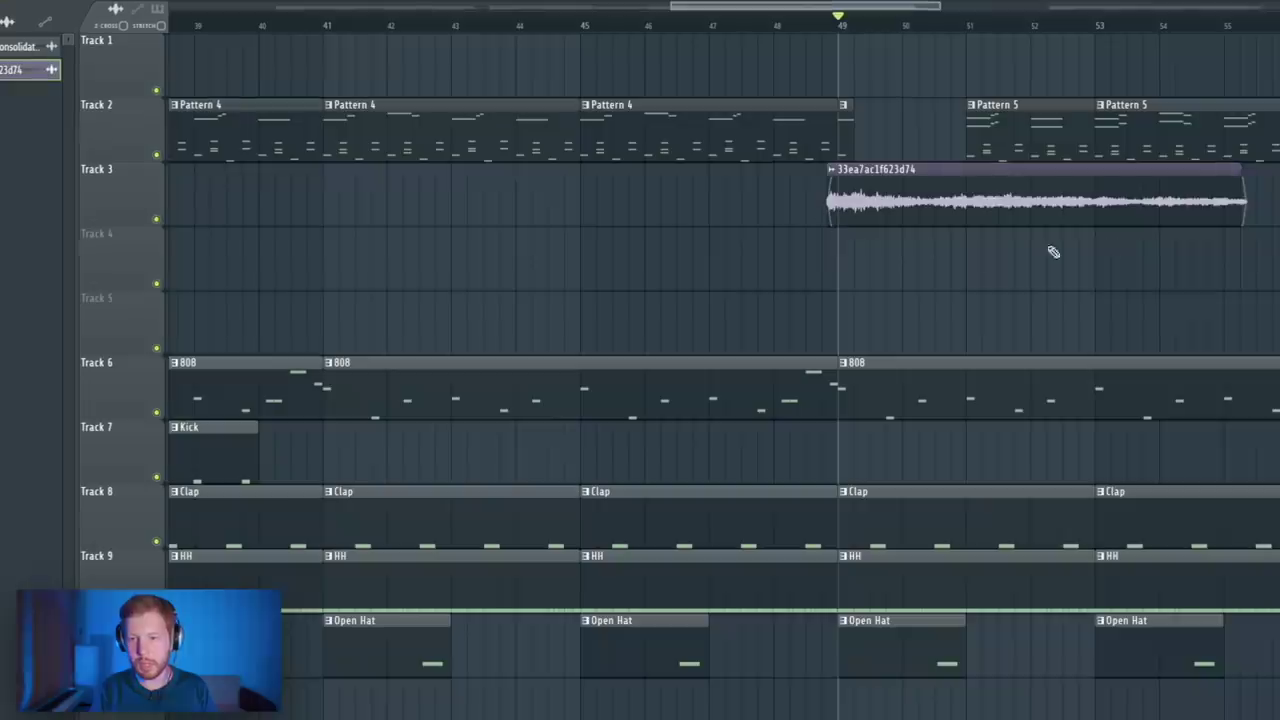
drag(1250, 213, 977, 249)
key(space)
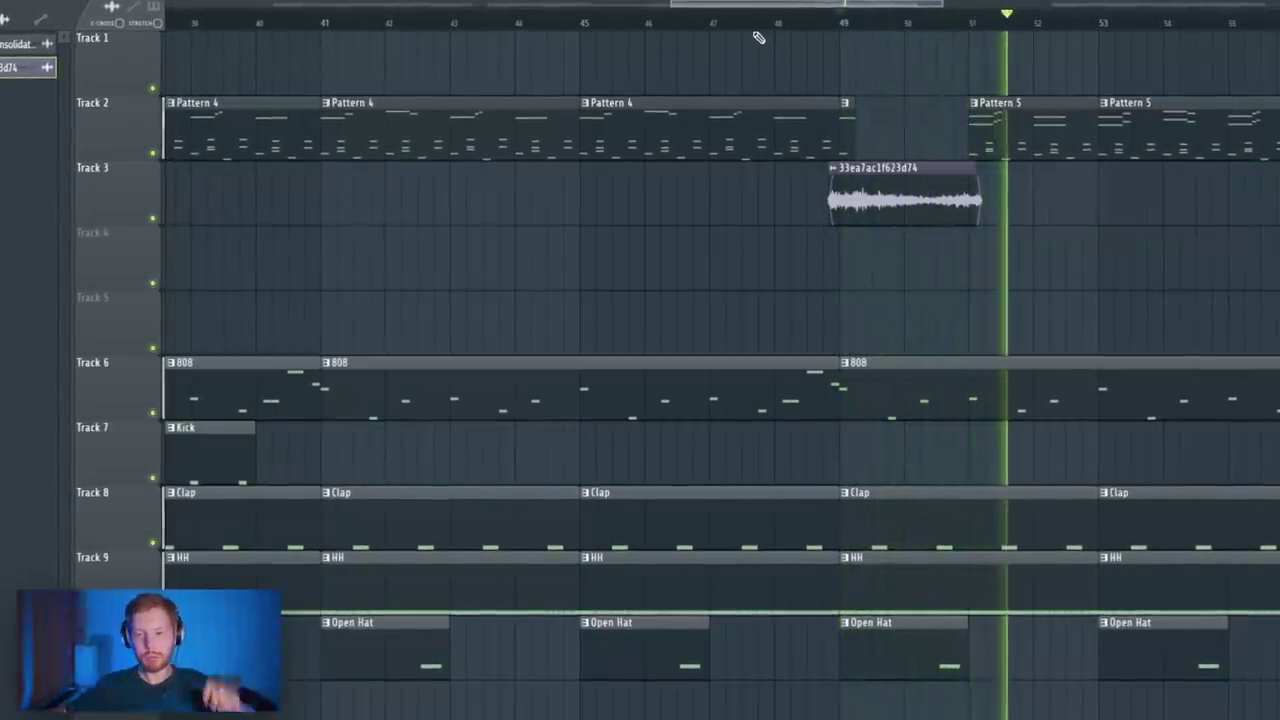
Copy the drum clips from bar 49 to bar 57 and add another Pattern 5 clip at bar 57
scroll(759, 37, down, 3)
key(space)
drag(754, 129, 875, 140)
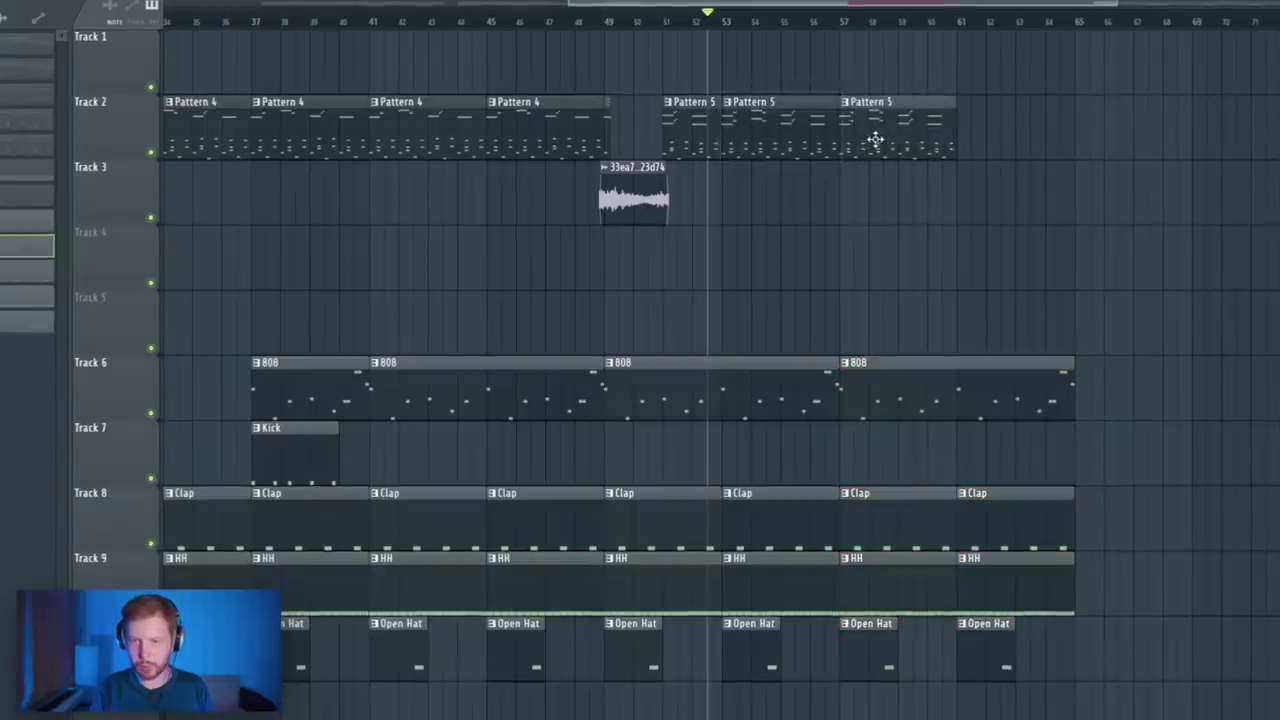
Trim the 808 clip at bar 57 to end at bar 61 and make it unique
drag(1073, 408, 958, 406)
mouse_move(876, 405)
mouse_down()
mouse_move(1010, 405)
mouse_move(876, 403)
mouse_up()
click(849, 370)
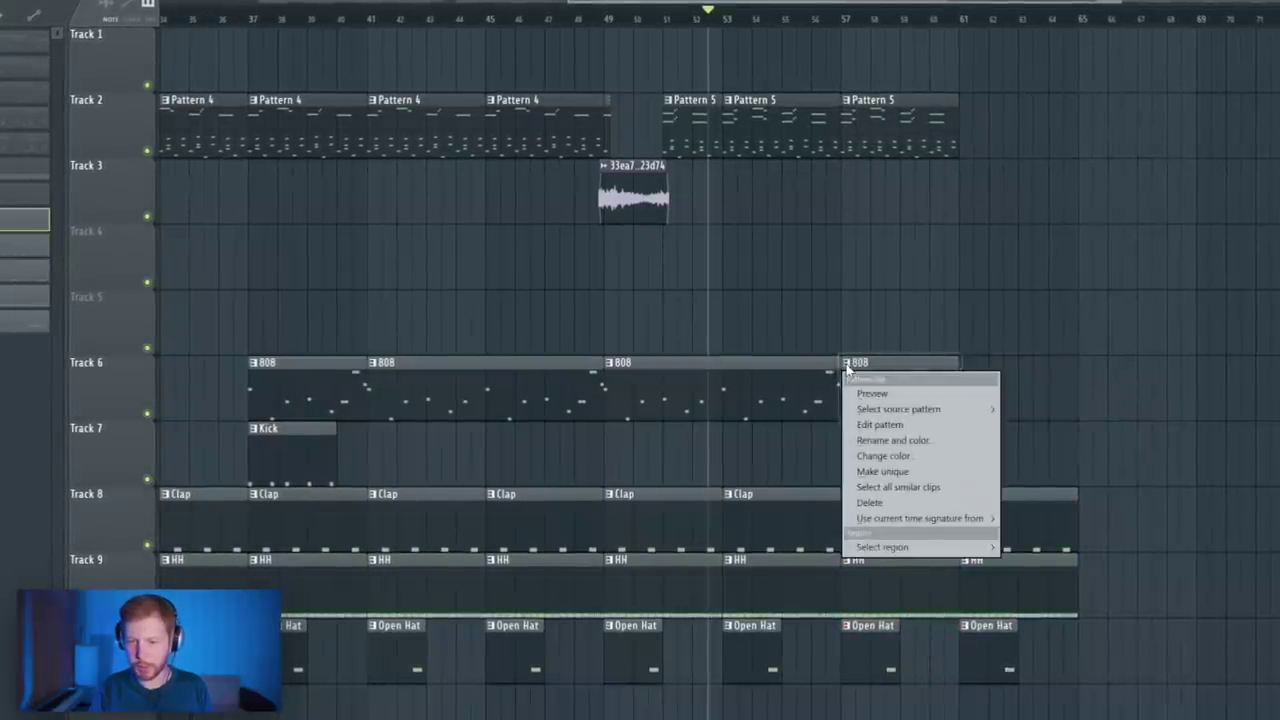
click(886, 472)
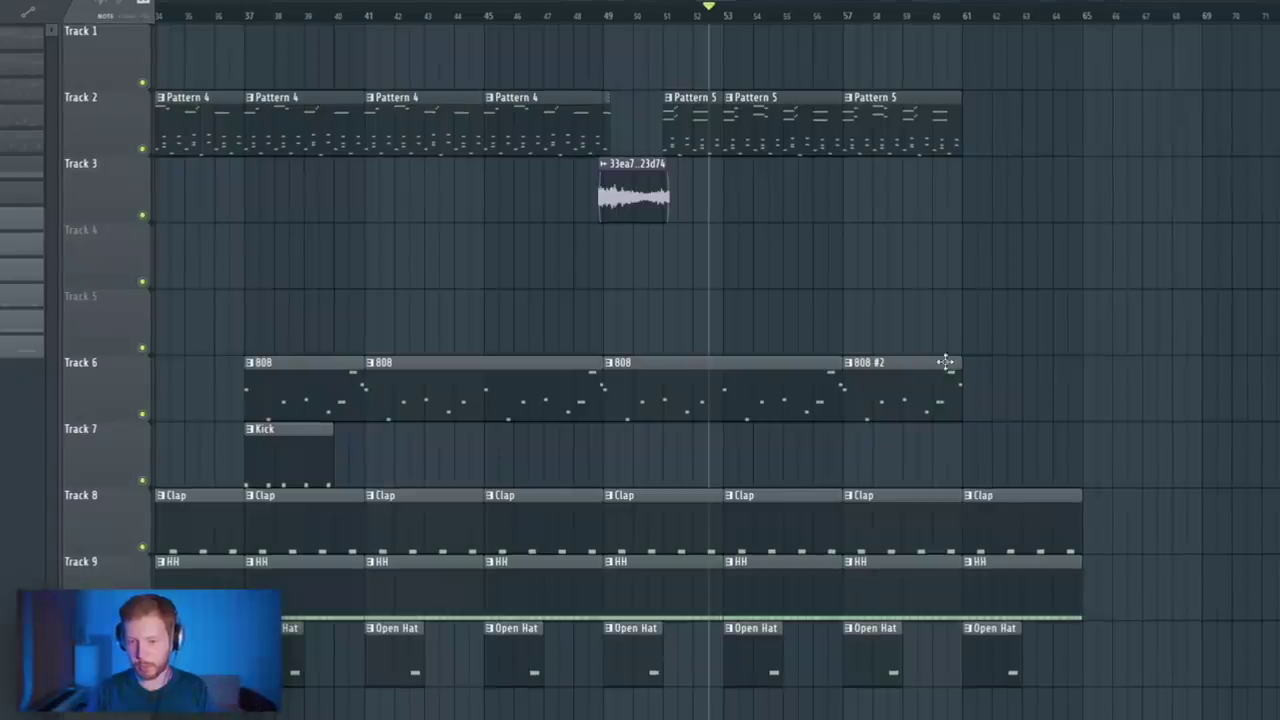
In the 808 #2 pattern, shift the second G5 note of bar 3 against the third and move the D5 note up to G5
double_click(945, 362)
scroll(729, 343, up, 3)
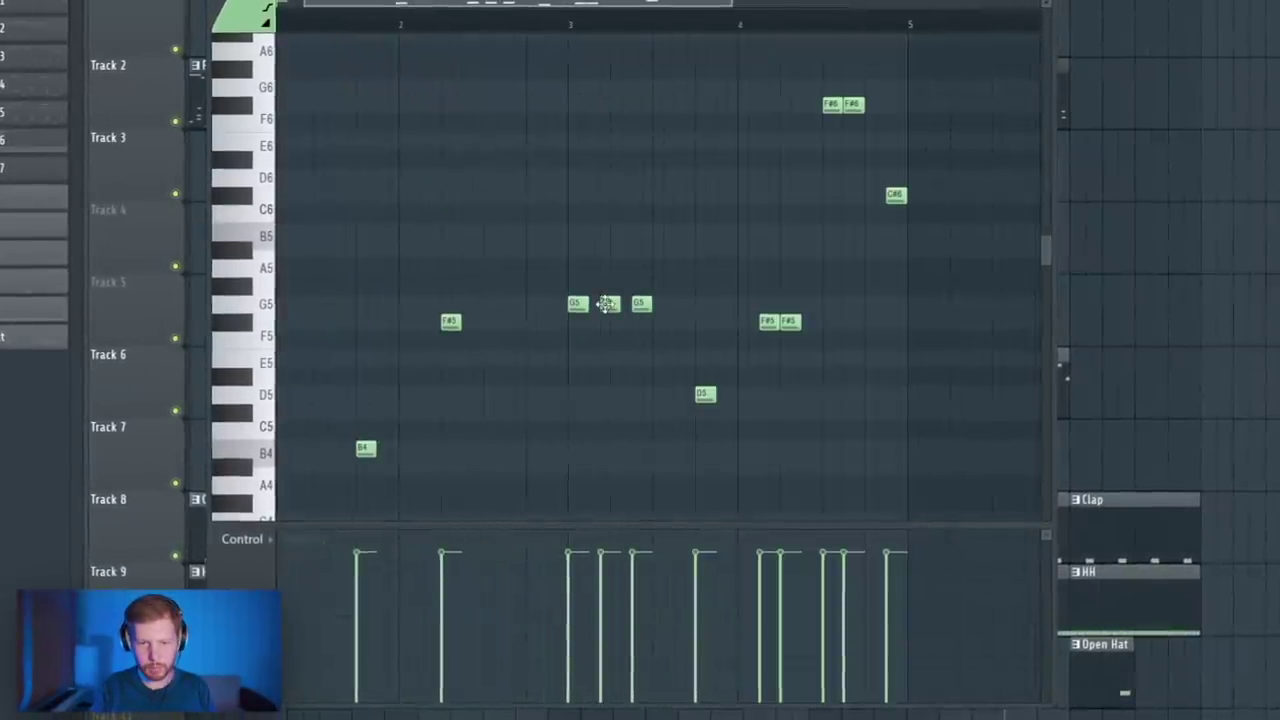
drag(607, 304, 617, 304)
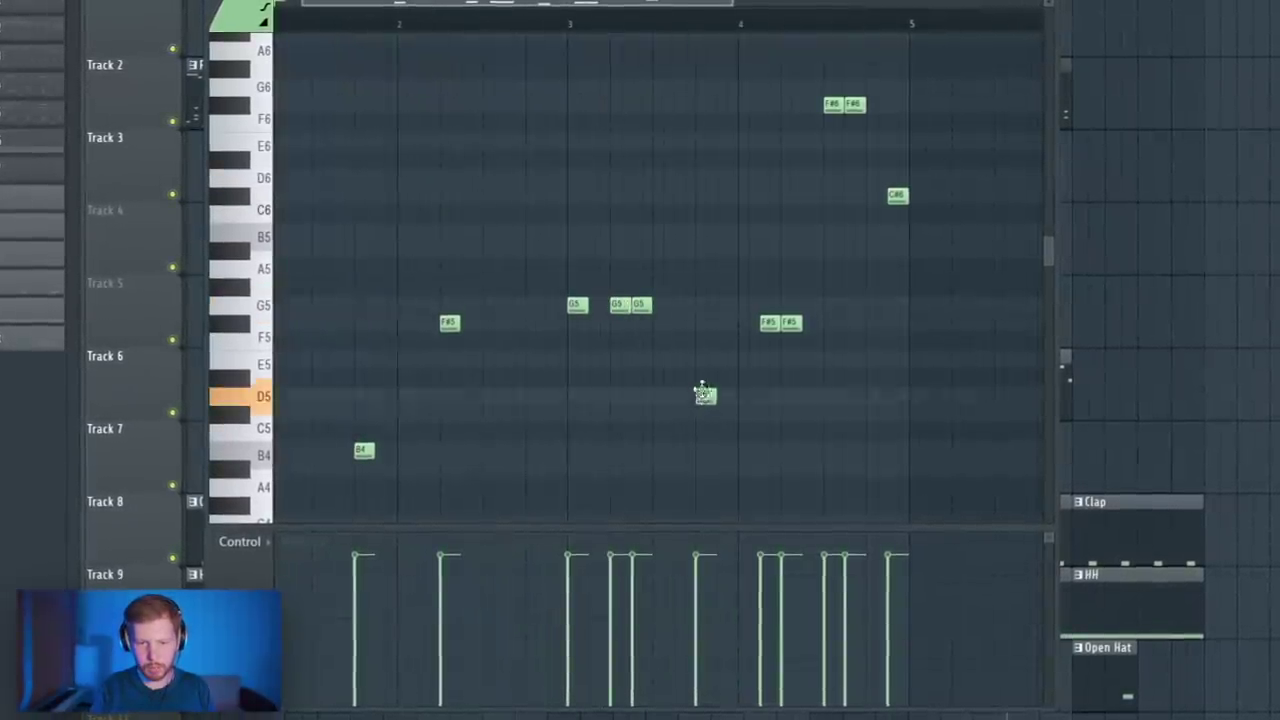
drag(701, 386, 683, 303)
key(space)
Turn the F#5 pair into three F#6 notes at the start of bar 4, and raise the next F#6 note one octave
drag(790, 320, 787, 294)
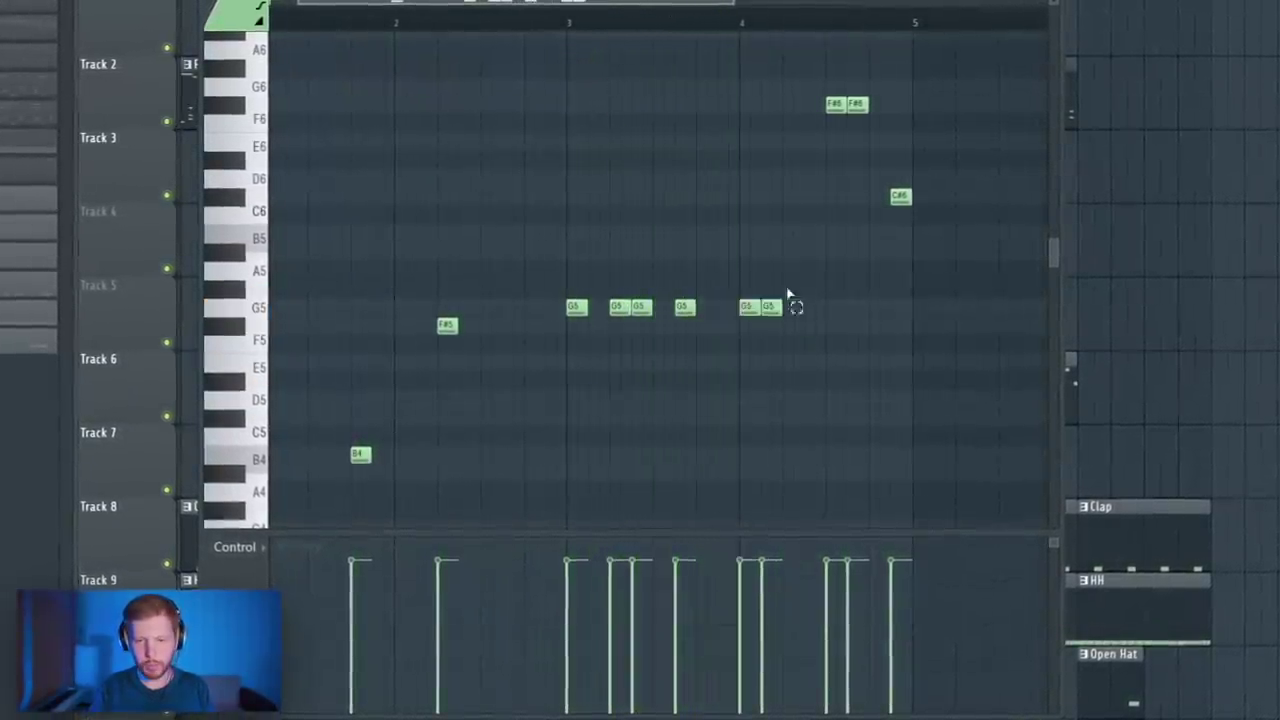
key(ctrl+z)
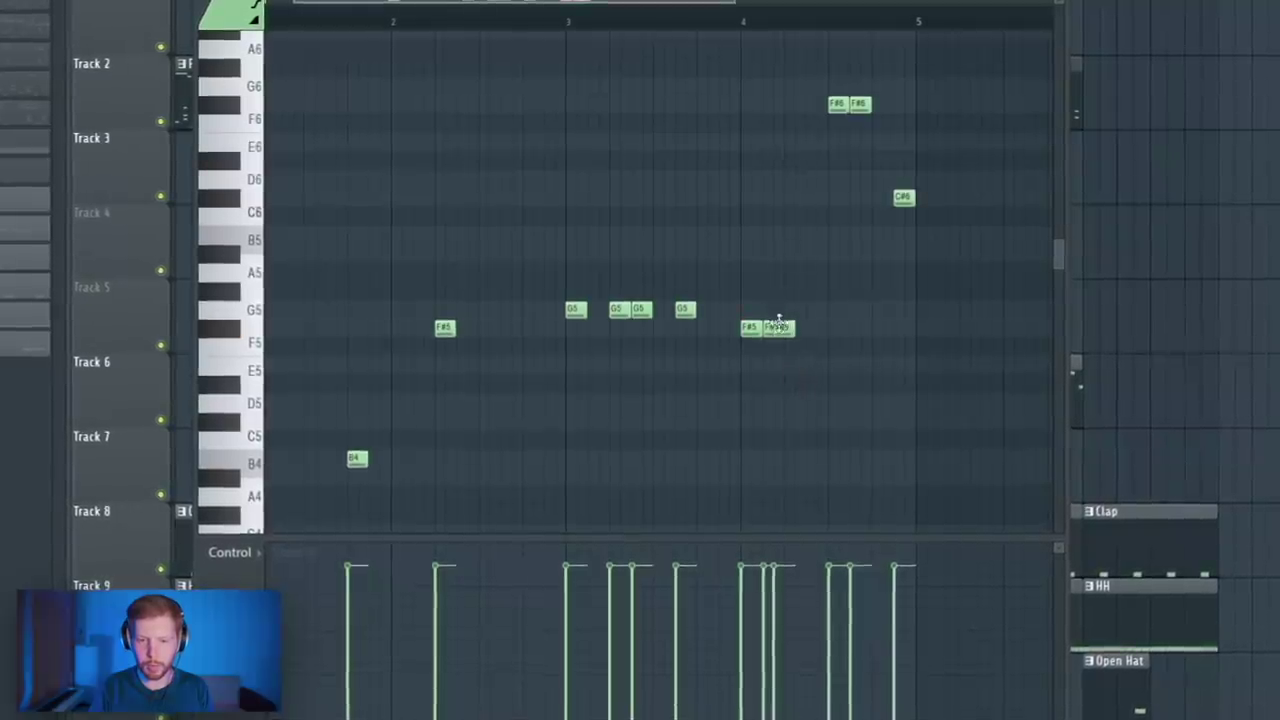
key(space)
key(ctrl+z)
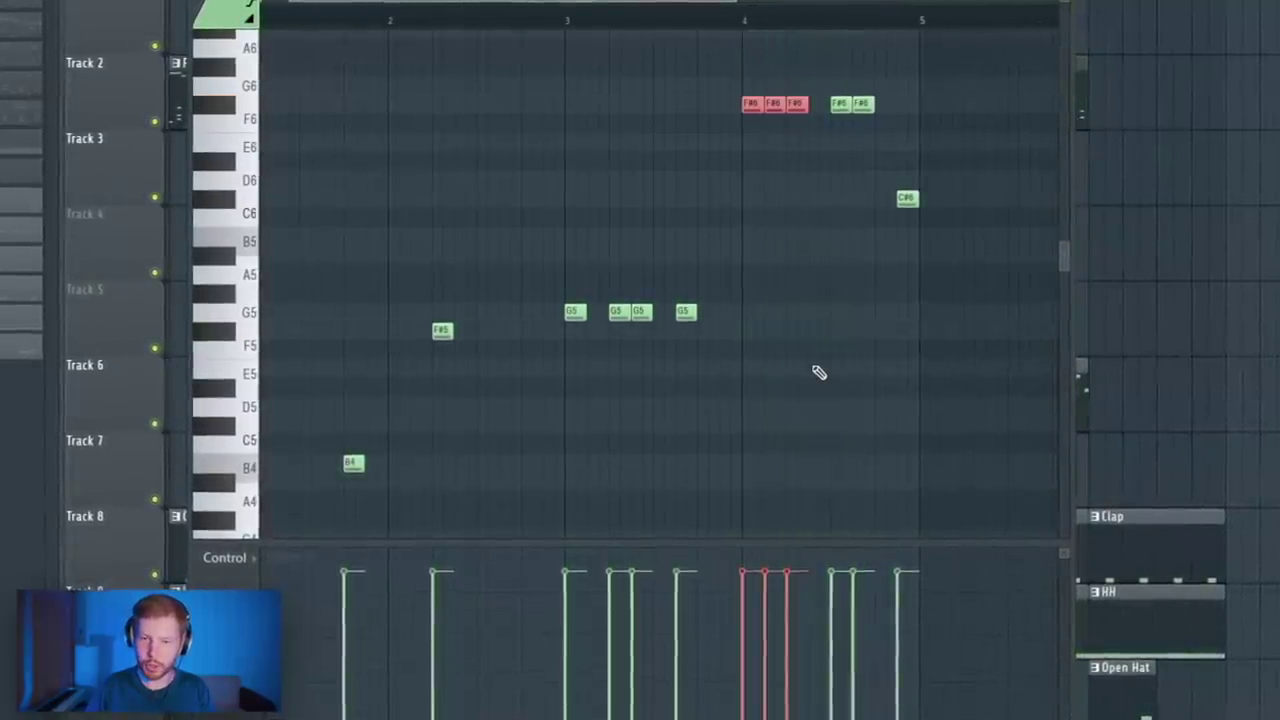
click(838, 104)
key(ctrl+Up)
scroll(851, 140, down, 2)
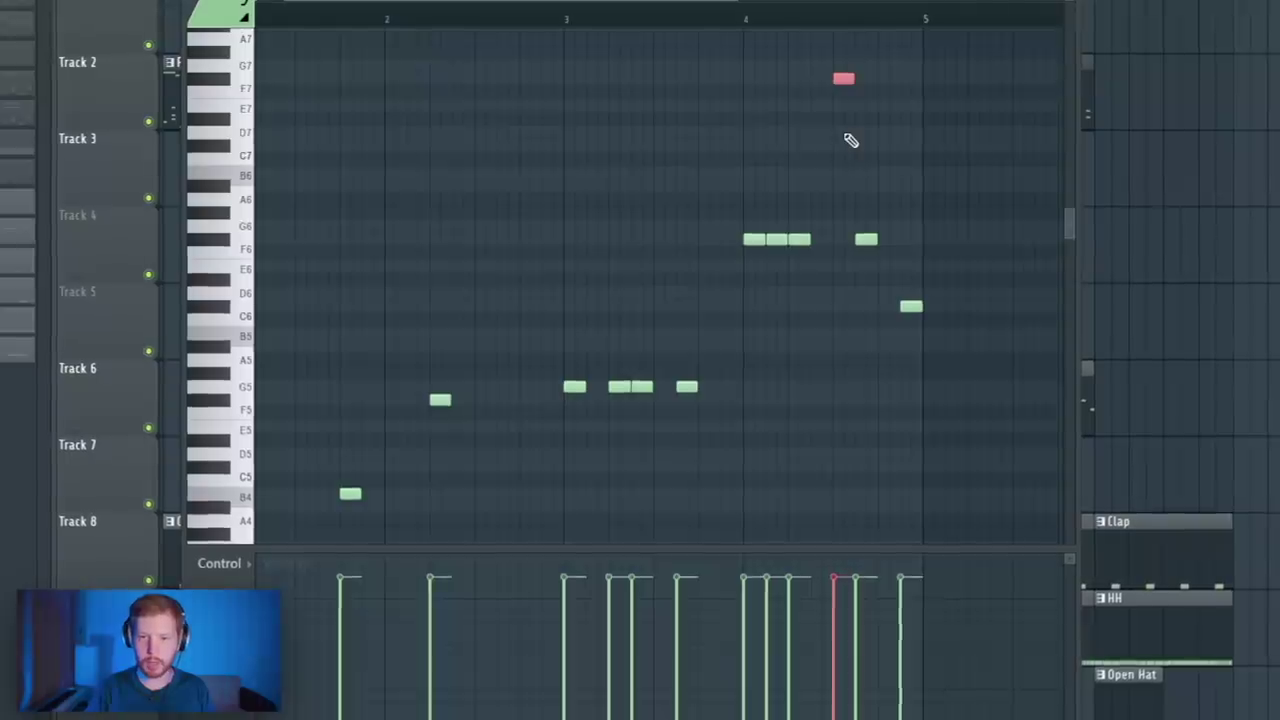
key(space)
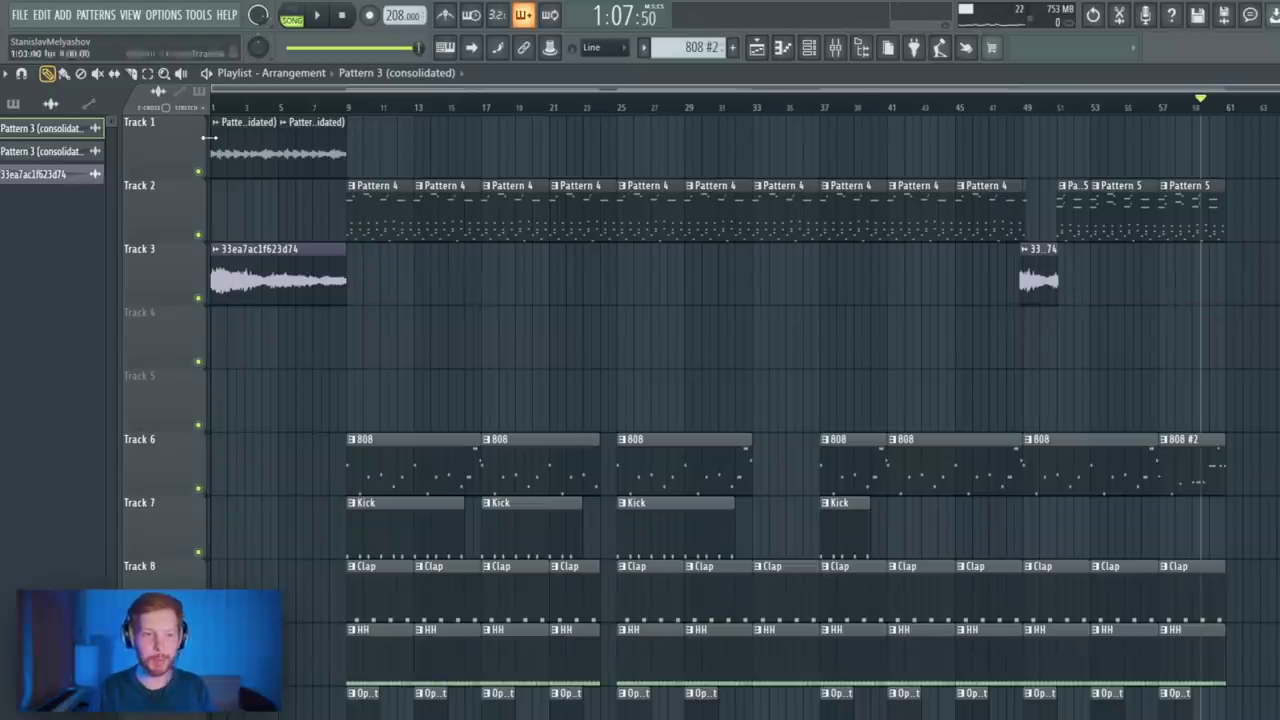
Copy the Pattern 3 (consolidated) clip to bar 61 on Track 1, make it unique and lengthen it to bar 69
drag(307, 153, 1270, 131)
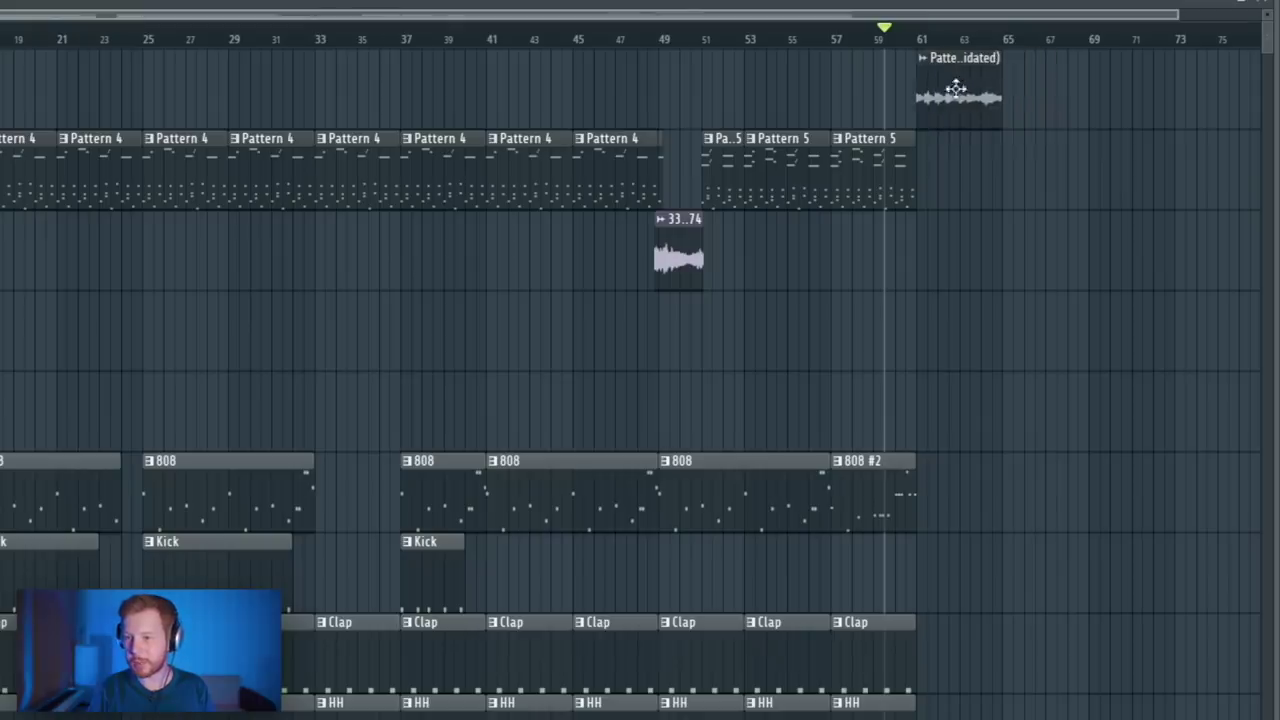
click(921, 60)
click(995, 212)
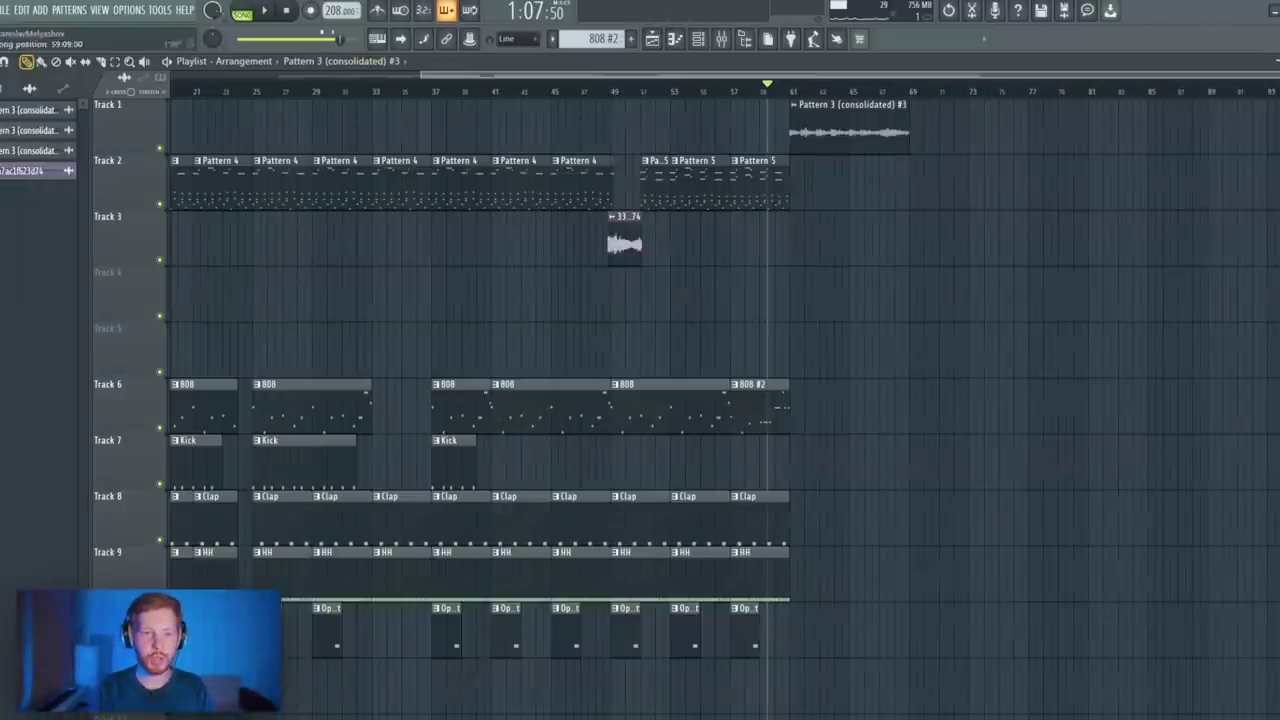
Create an automation clip for the tempo and shorten it to start midway through bar 61 on Track 4
right_click(339, 11)
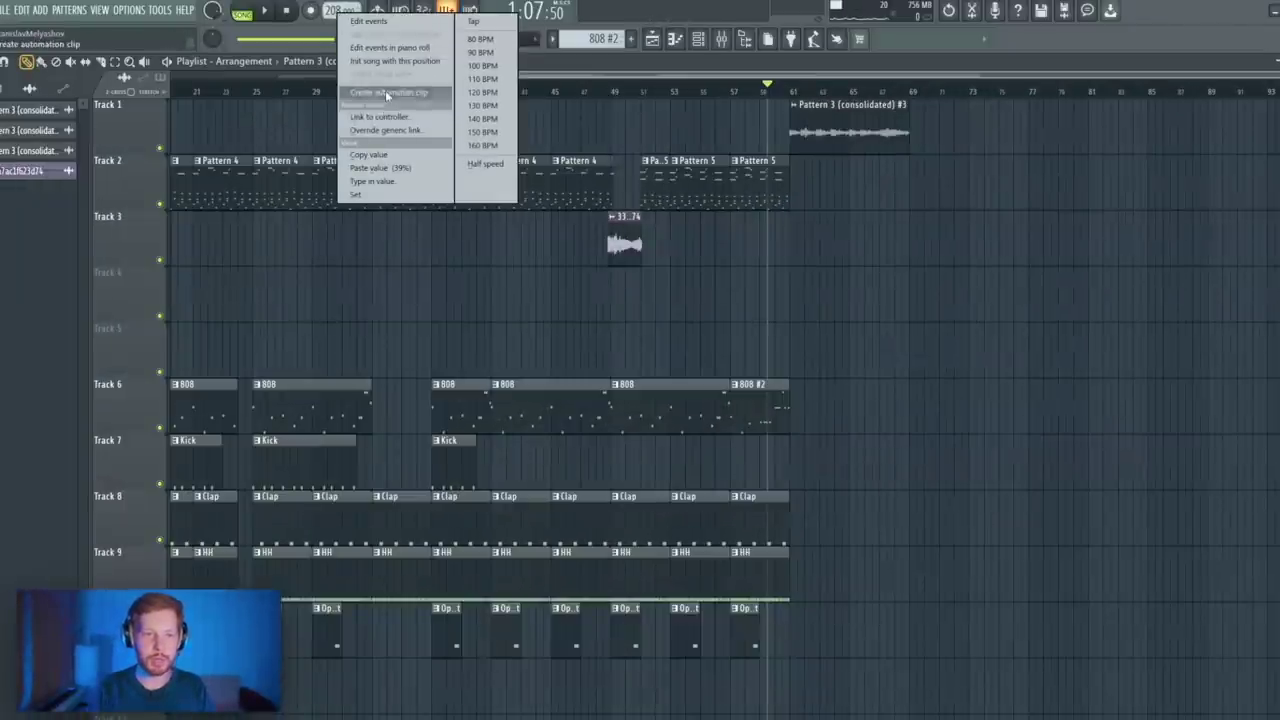
click(387, 94)
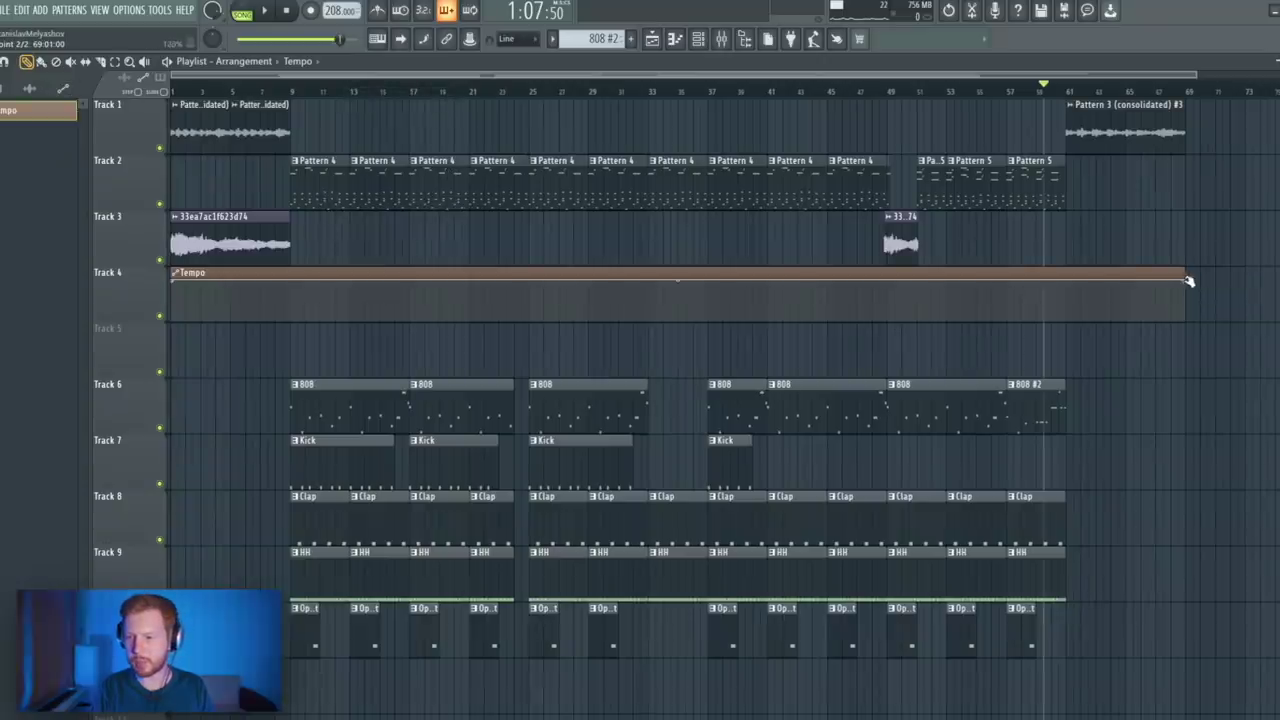
drag(1189, 281, 1126, 276)
scroll(765, 233, right, 3)
scroll(765, 233, up, 2)
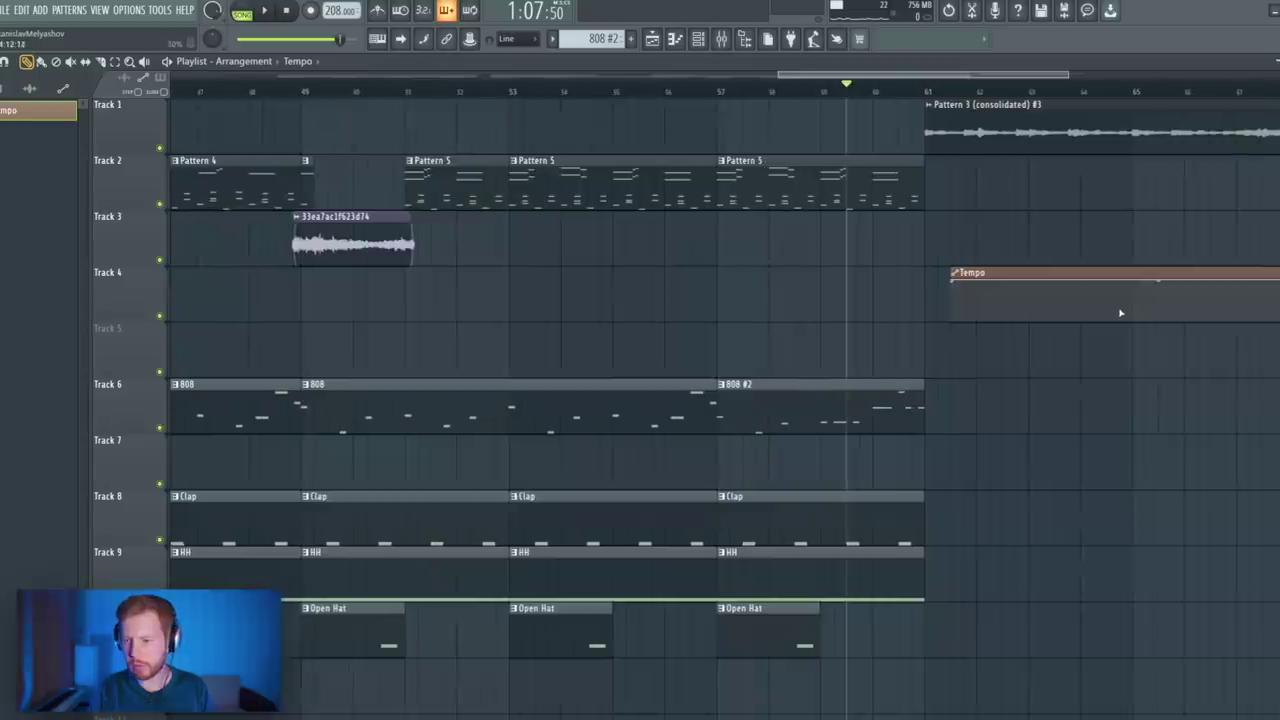
Slope the tempo automation downward across the outro and pull its end back to bar 69
scroll(1120, 314, right, 1)
key(space)
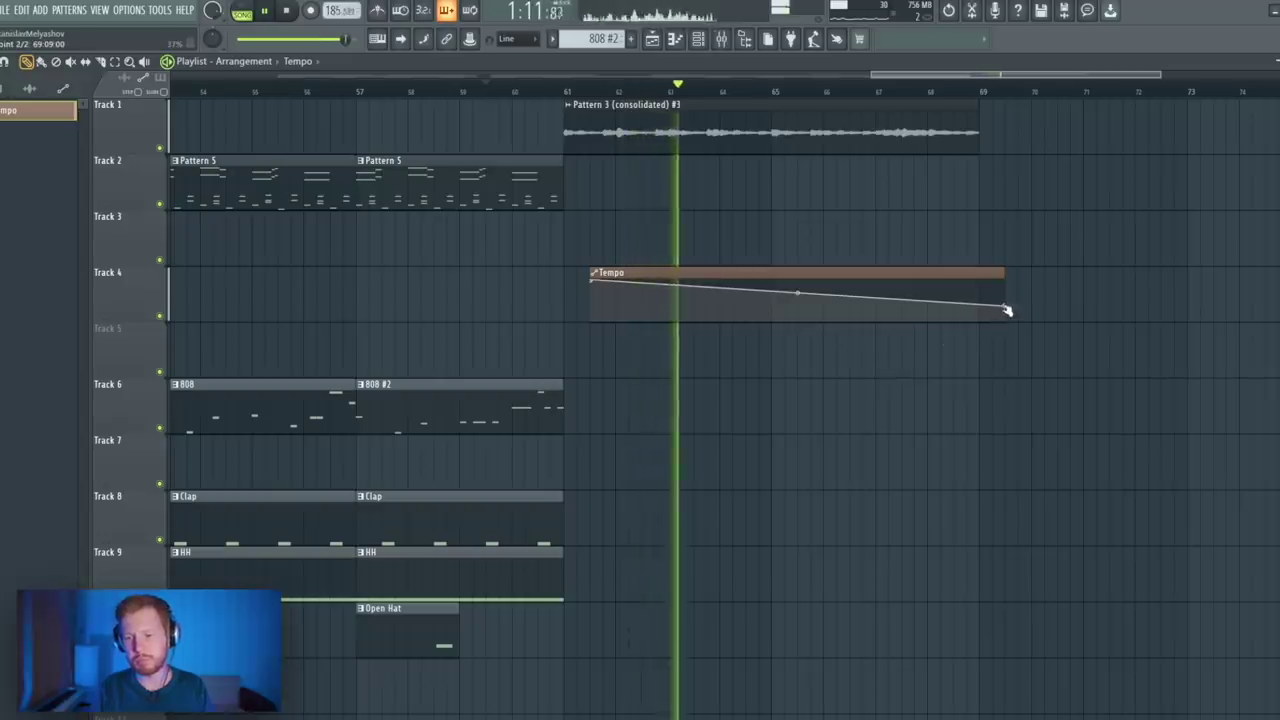
drag(1005, 309, 977, 306)
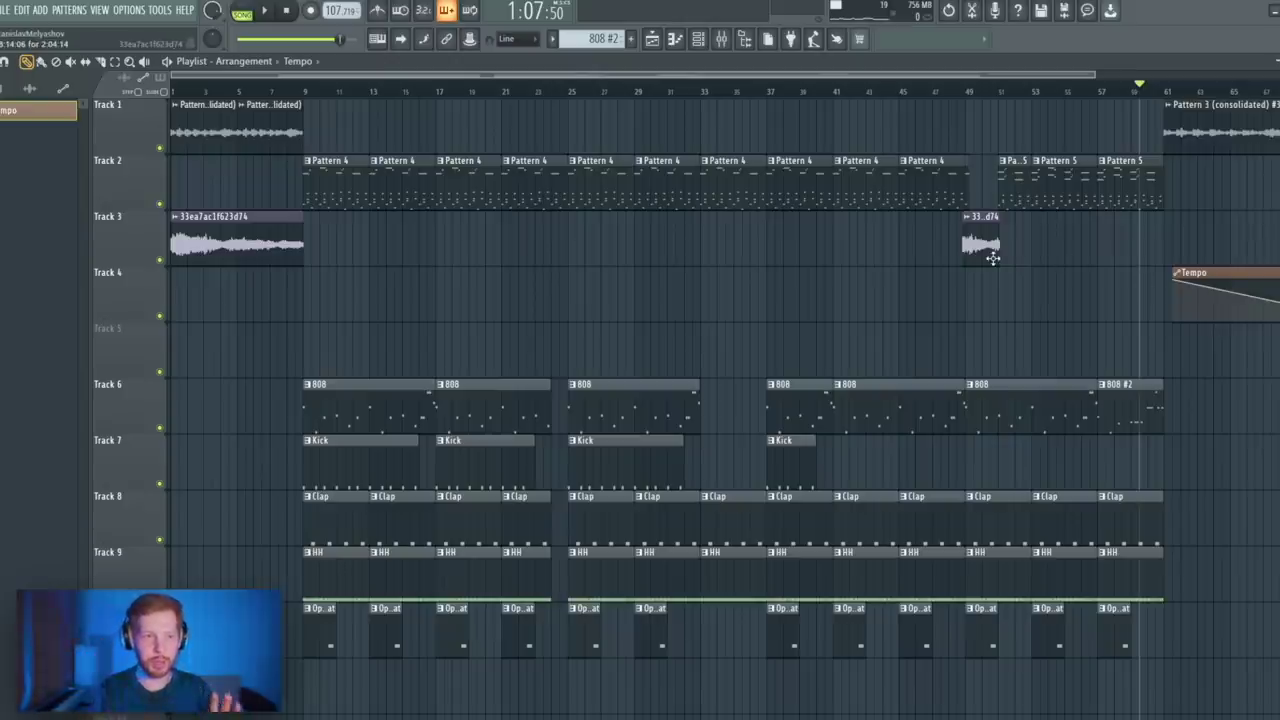
Look at the Tempo automation clip's options and open the current project's contents in the browser
right_click(10, 112)
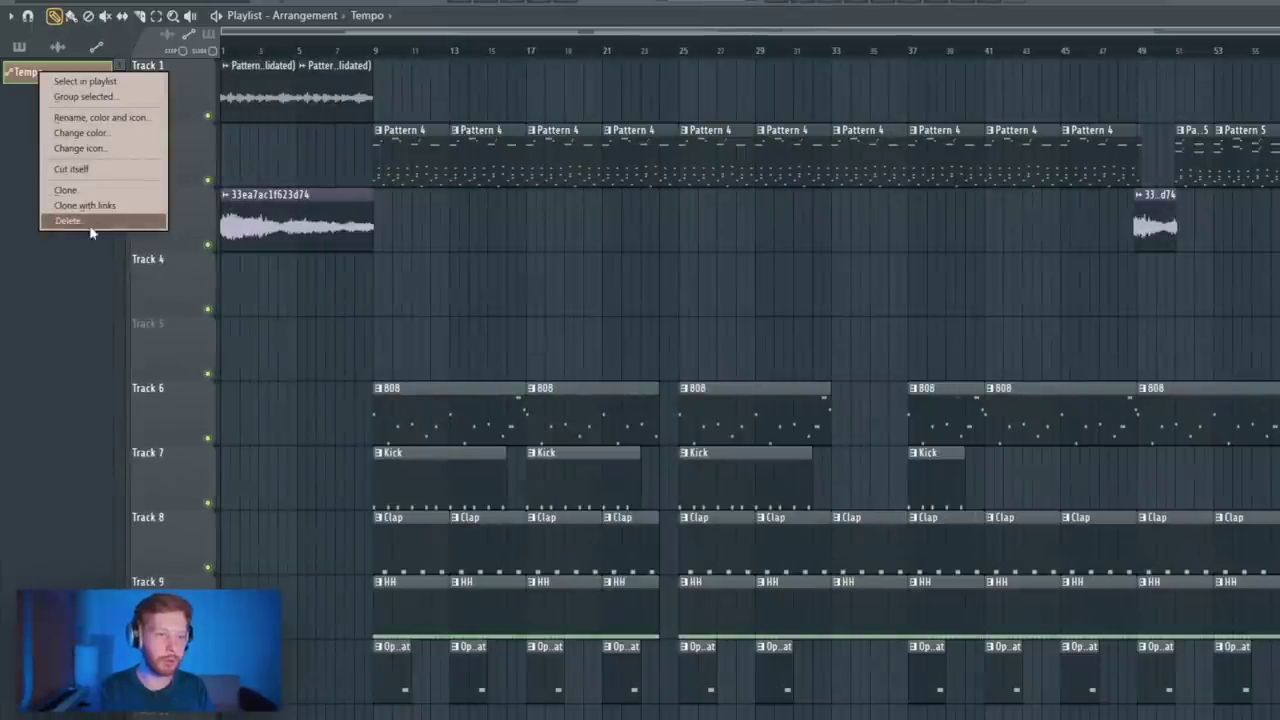
click(392, 290)
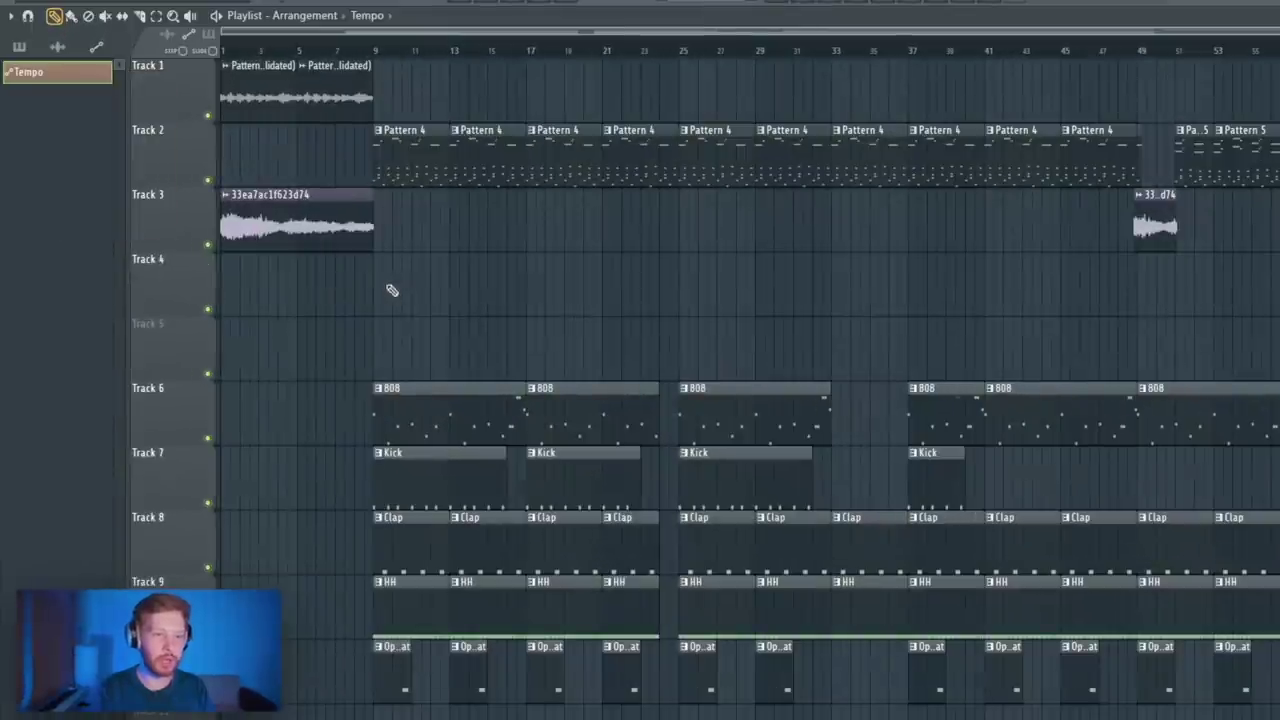
click(885, 2)
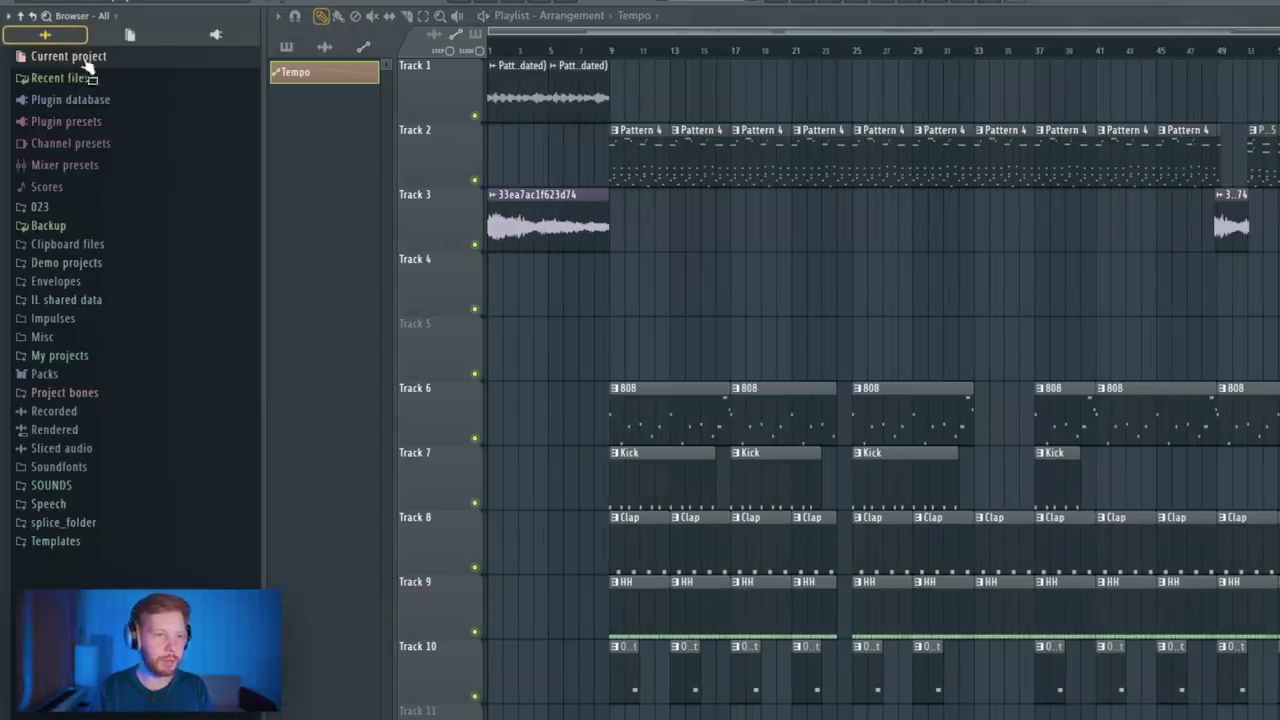
click(62, 57)
click(63, 170)
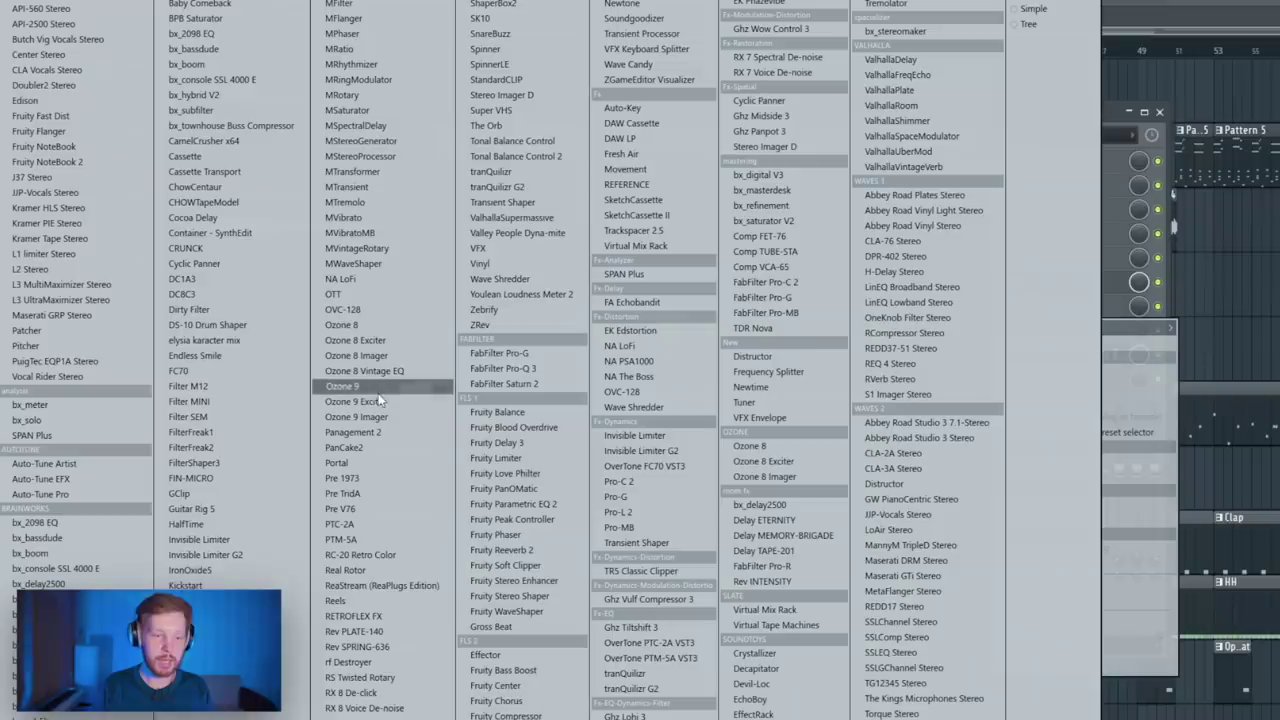
Load Ozone 9 on the master and set its Maximizer to IRC IV with a lower threshold, 47% transient and sustain, and 100 transient emphasis
click(378, 390)
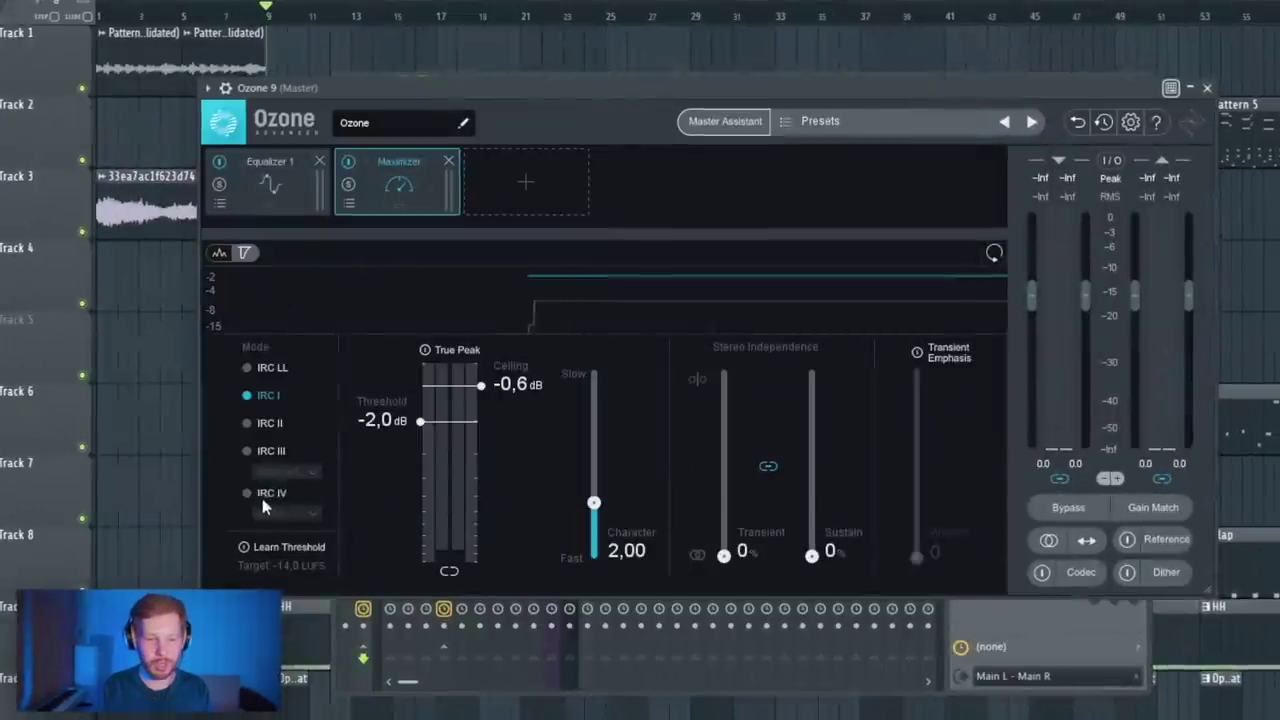
click(264, 495)
drag(418, 422, 405, 486)
key(space)
Remove Equalizer 1, add Imager, Exciter and Dynamic EQ modules, and arrange the chain with Dynamic EQ first and Maximizer last
click(318, 160)
click(393, 180)
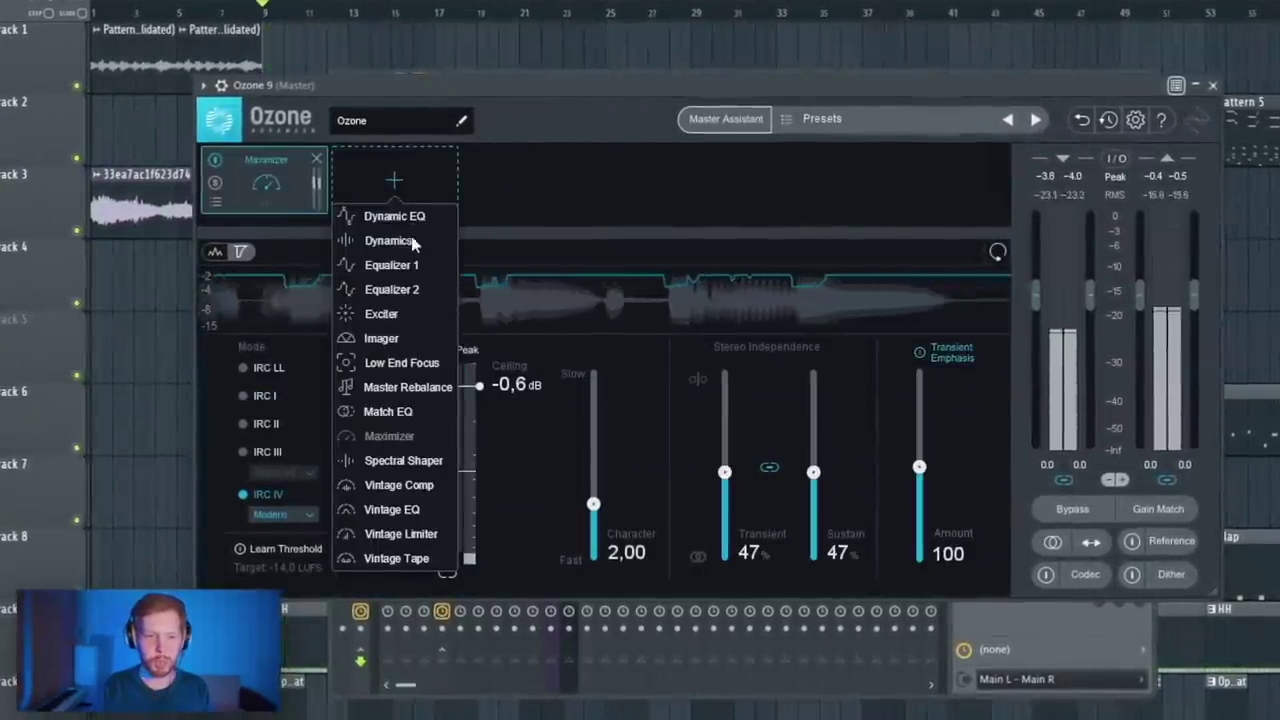
click(380, 338)
click(523, 177)
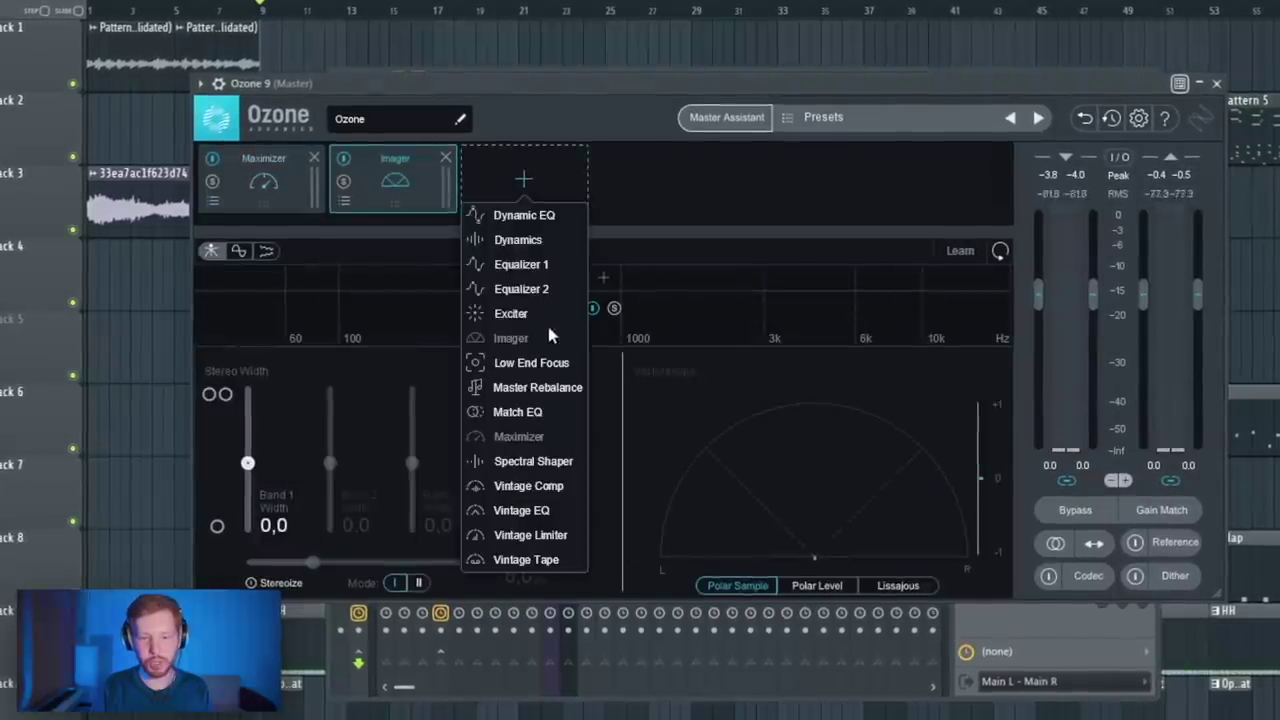
click(509, 314)
click(648, 178)
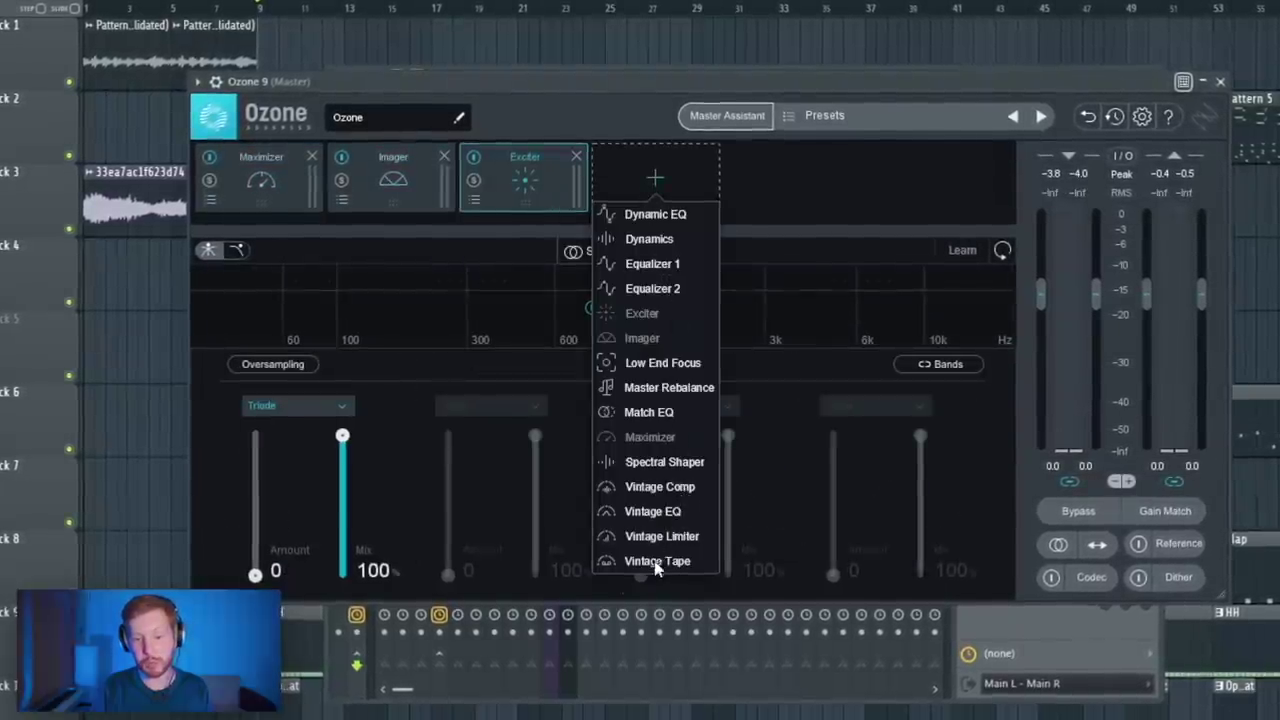
click(655, 214)
drag(258, 175, 650, 182)
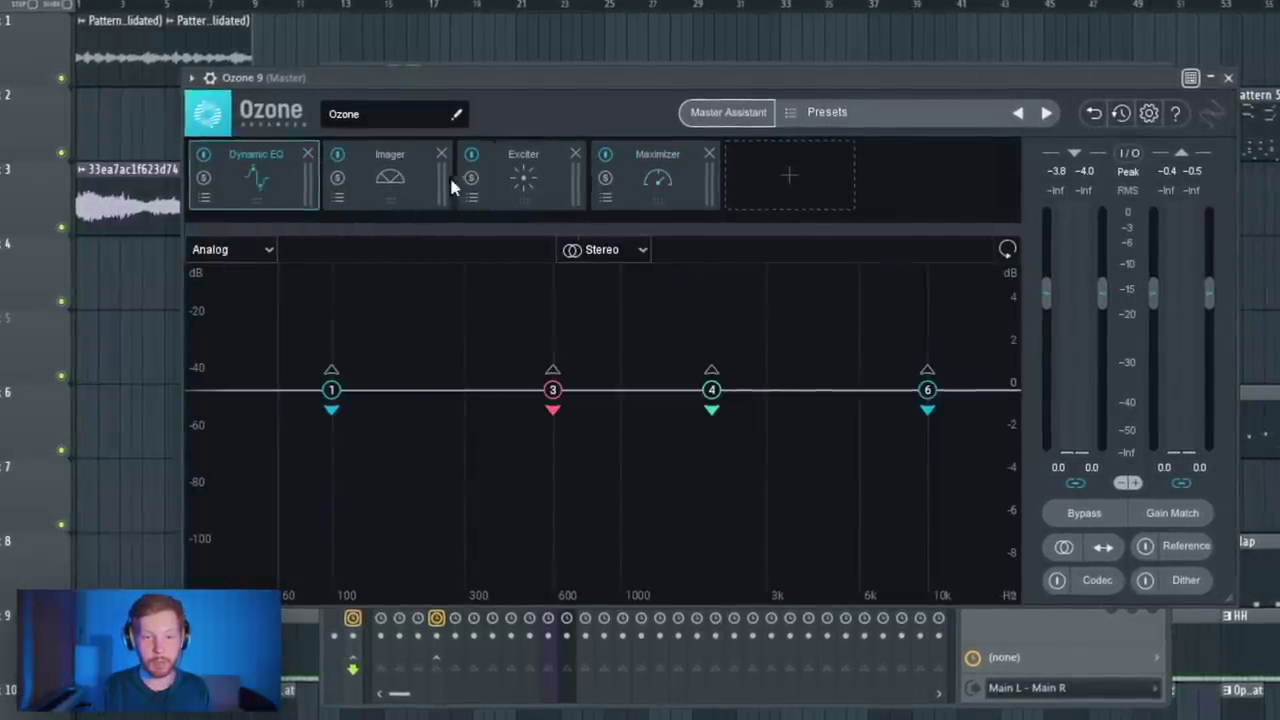
Load the Low End Control preset in the Dynamic EQ, then raise band 1 and reduce the low cut at band 2
click(202, 197)
click(828, 461)
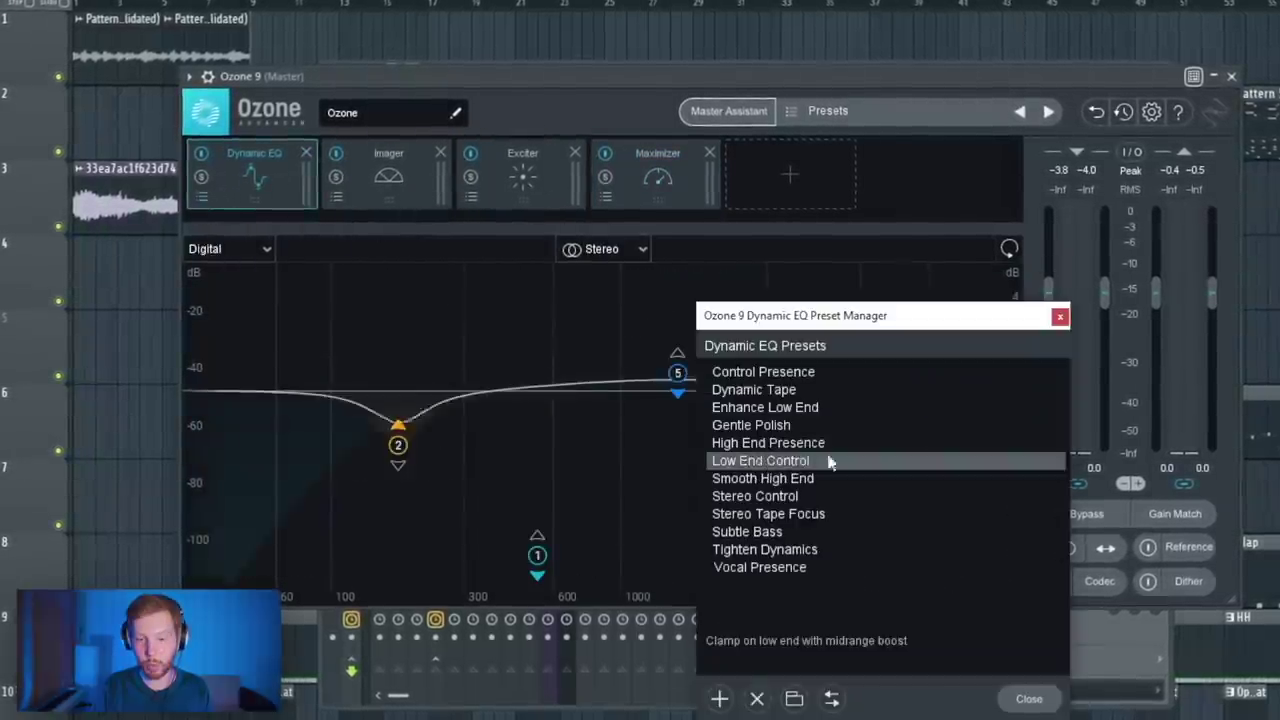
click(1060, 318)
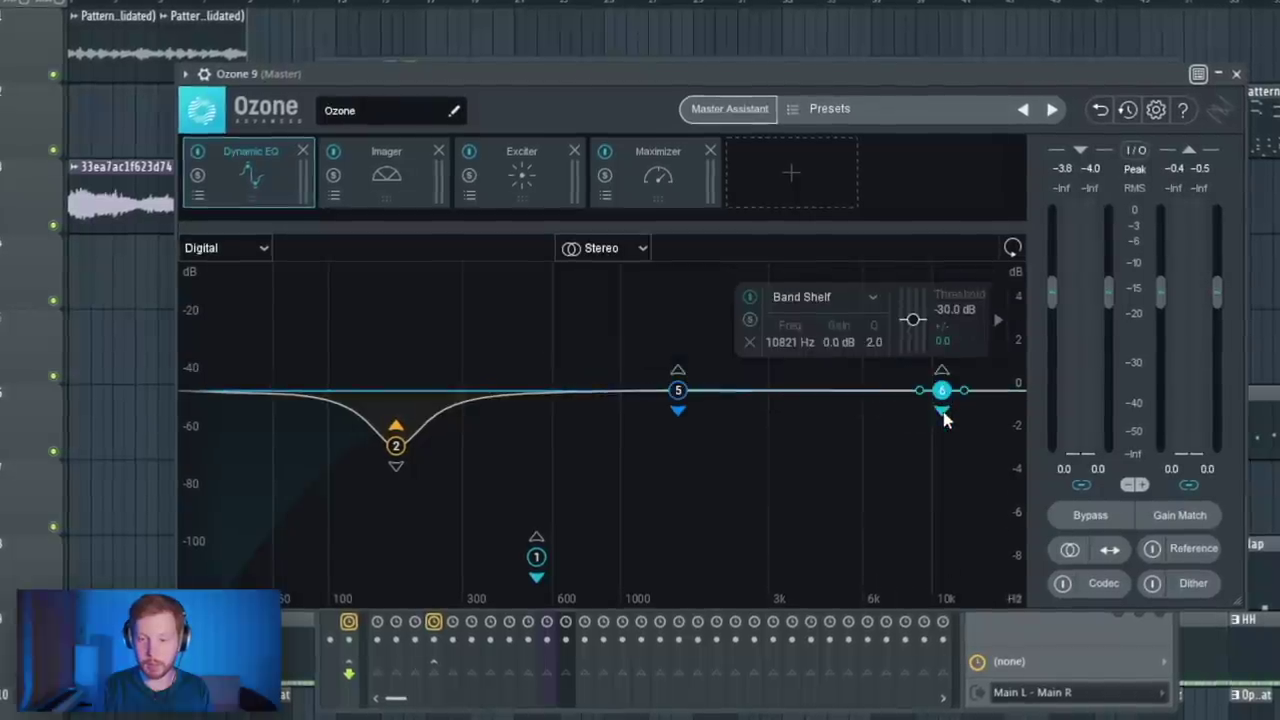
drag(527, 558, 532, 451)
drag(395, 445, 394, 408)
Load the Enhanced Space preset in the Imager module
click(380, 175)
click(331, 193)
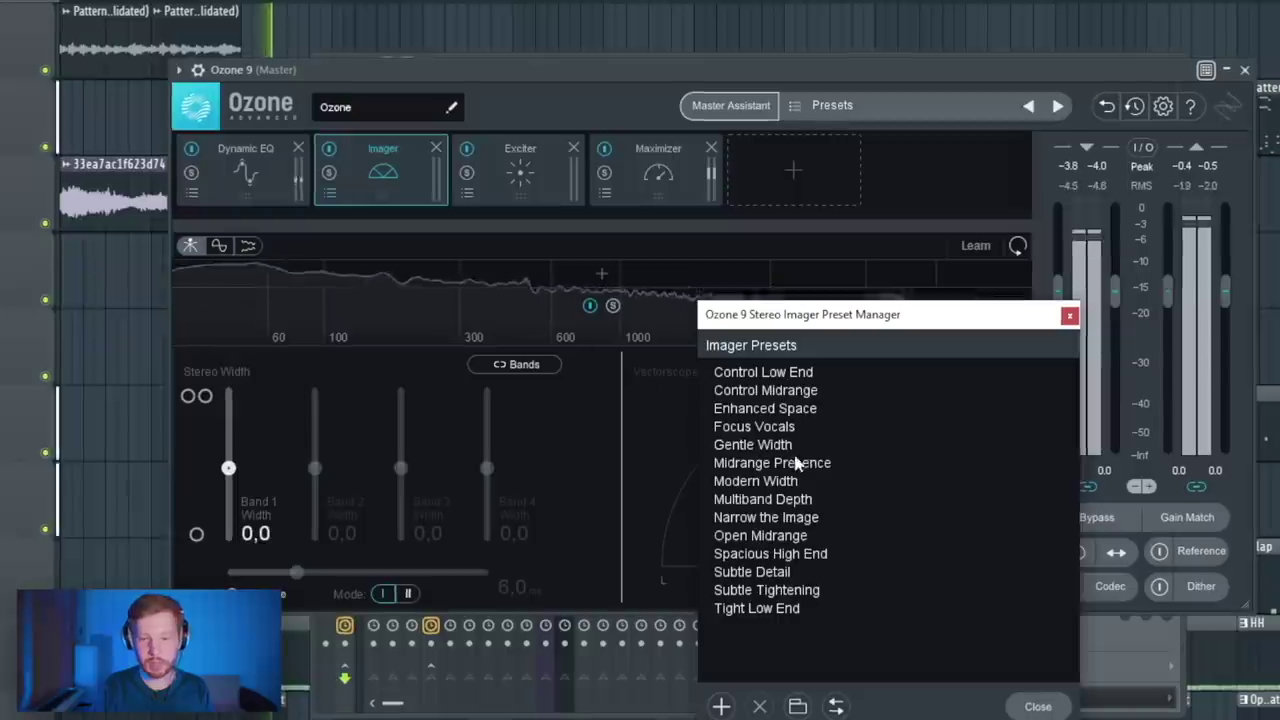
click(782, 410)
Load an Exciter preset with three Retro bands and lower the mix of its high band
click(489, 192)
click(485, 189)
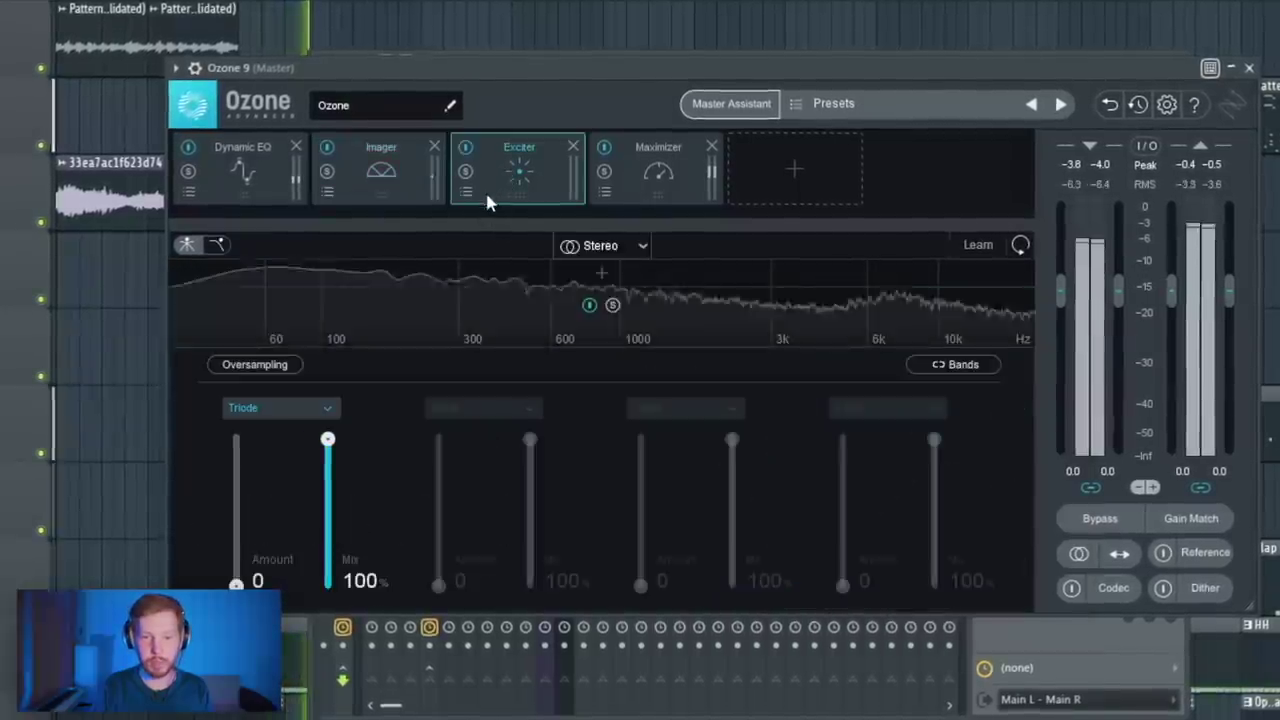
click(467, 193)
click(766, 484)
click(1073, 315)
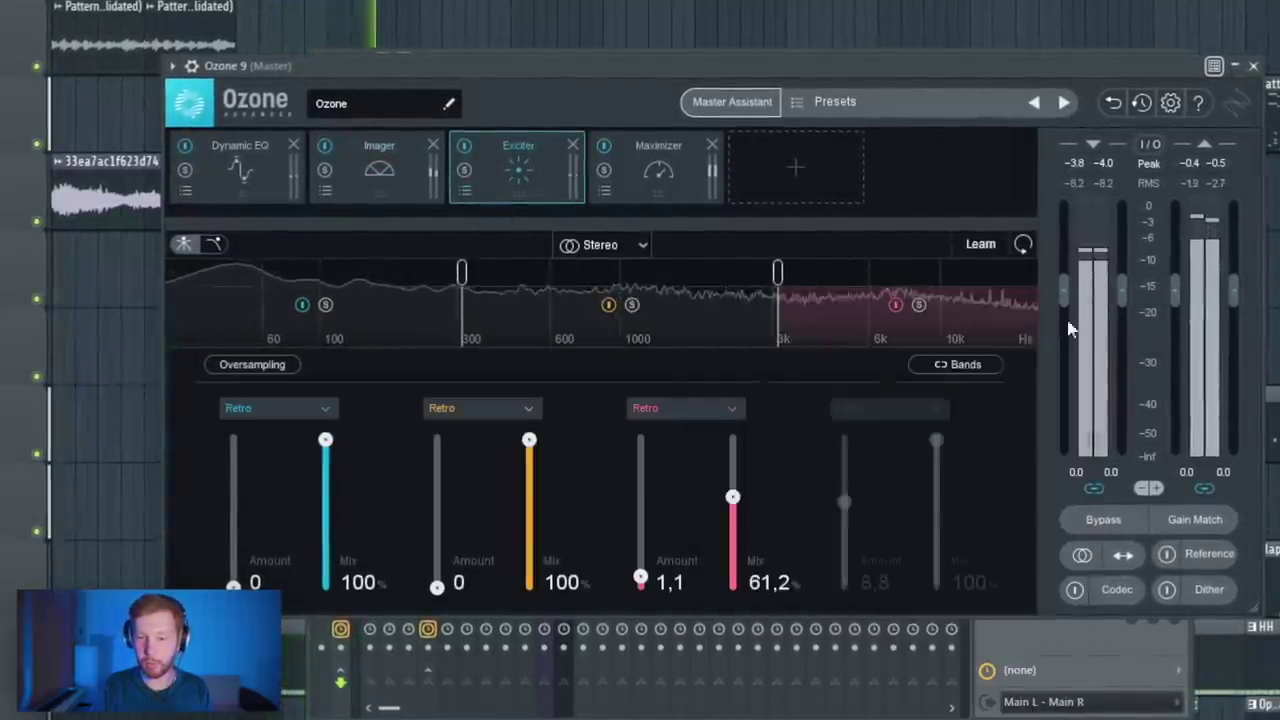
drag(733, 496, 732, 538)
Fine-tune the Maximizer by lowering its threshold slightly
click(658, 165)
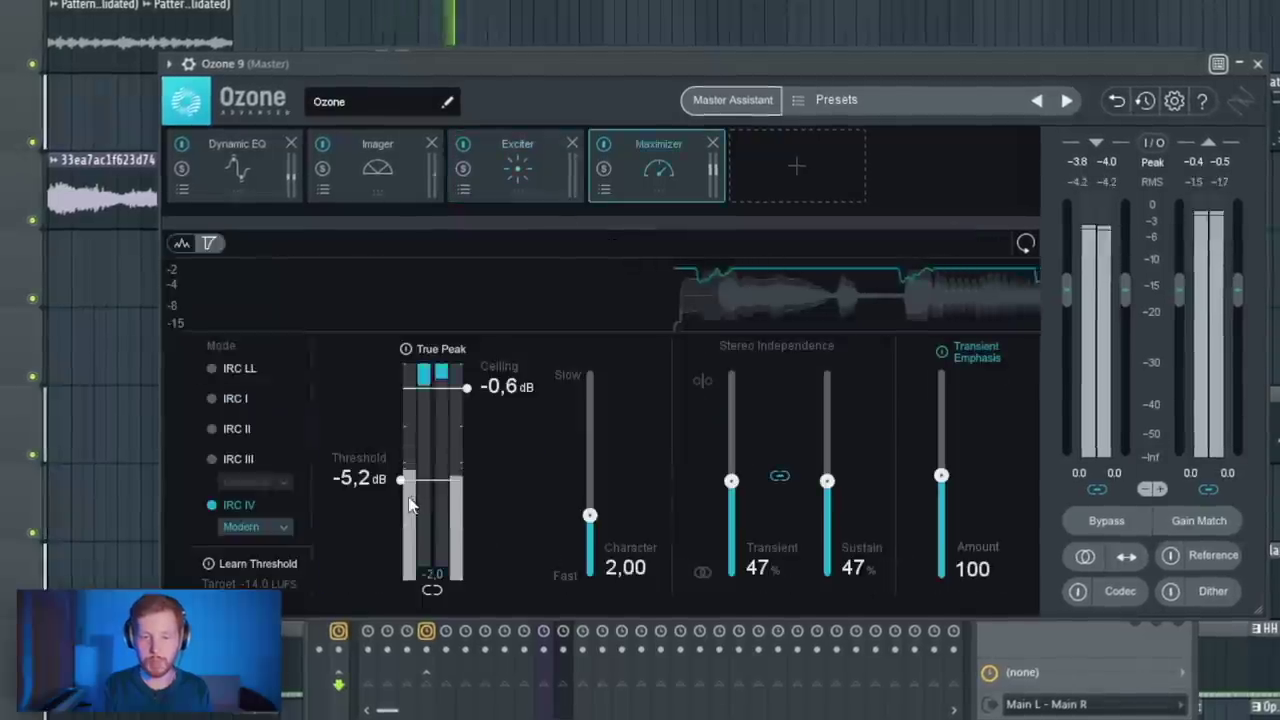
drag(403, 488, 404, 492)
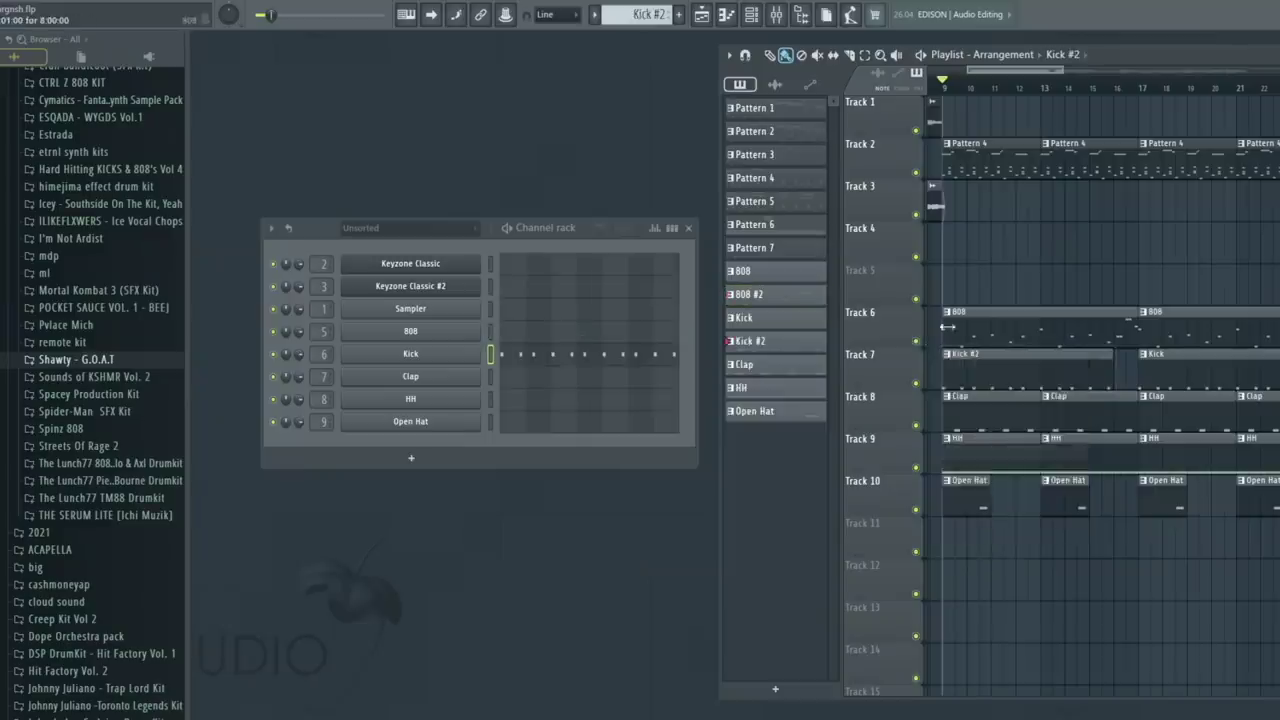
Make the first 808 clip at bar 9 on Track 6 unique as its own pattern
right_click(946, 327)
click(990, 414)
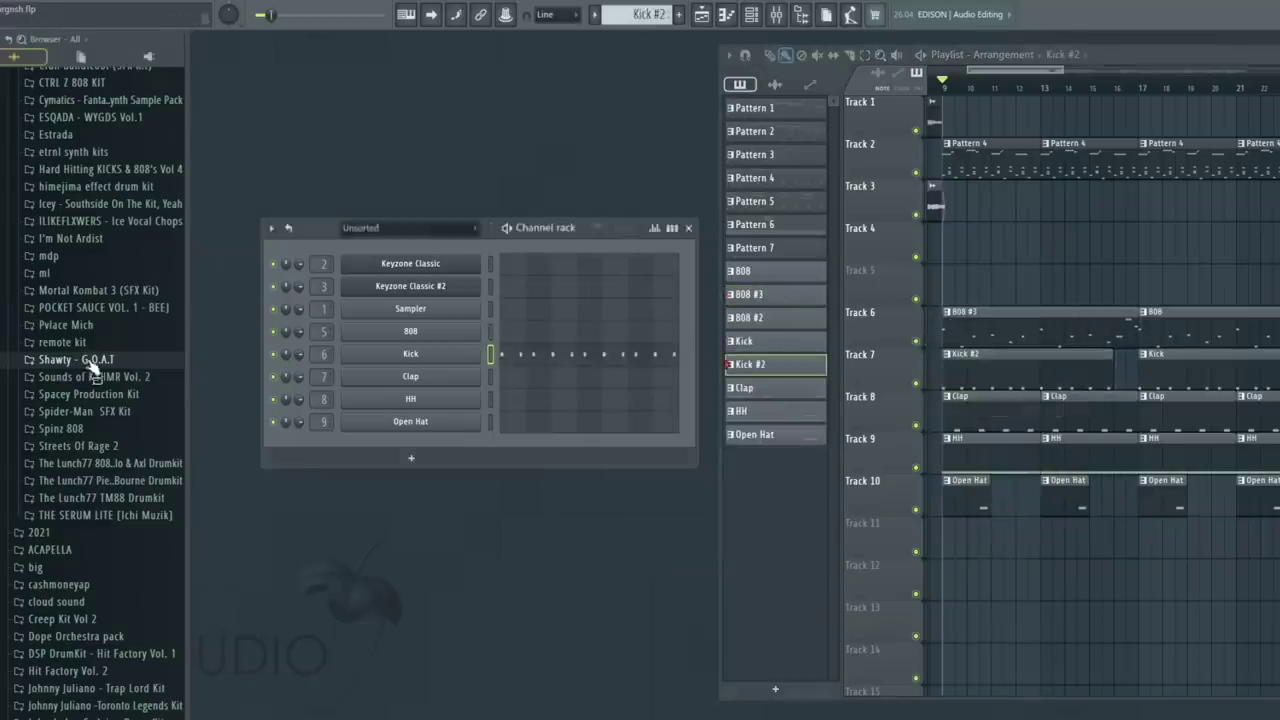
Add the pbs - hard kick from the Shawty - G.O.A.T kit as a new channel below Kick and audition it
click(80, 359)
drag(90, 384, 97, 390)
drag(395, 370, 484, 377)
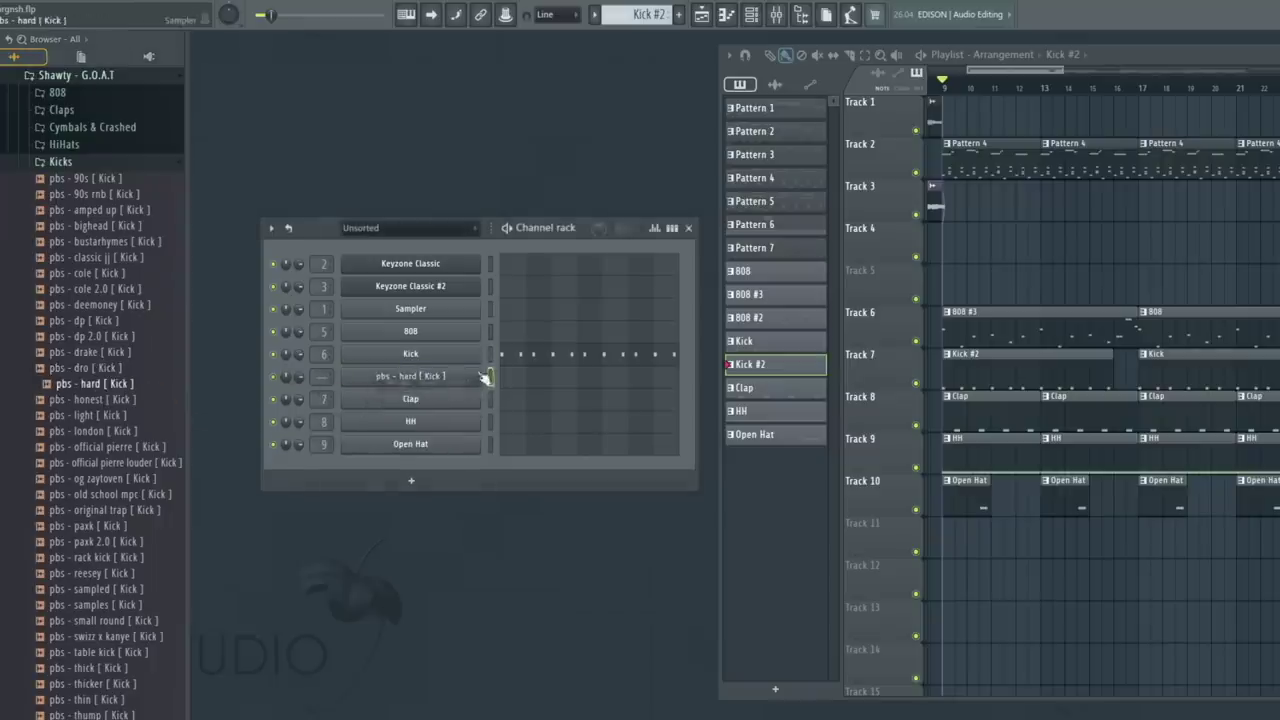
key(space)
click(430, 376)
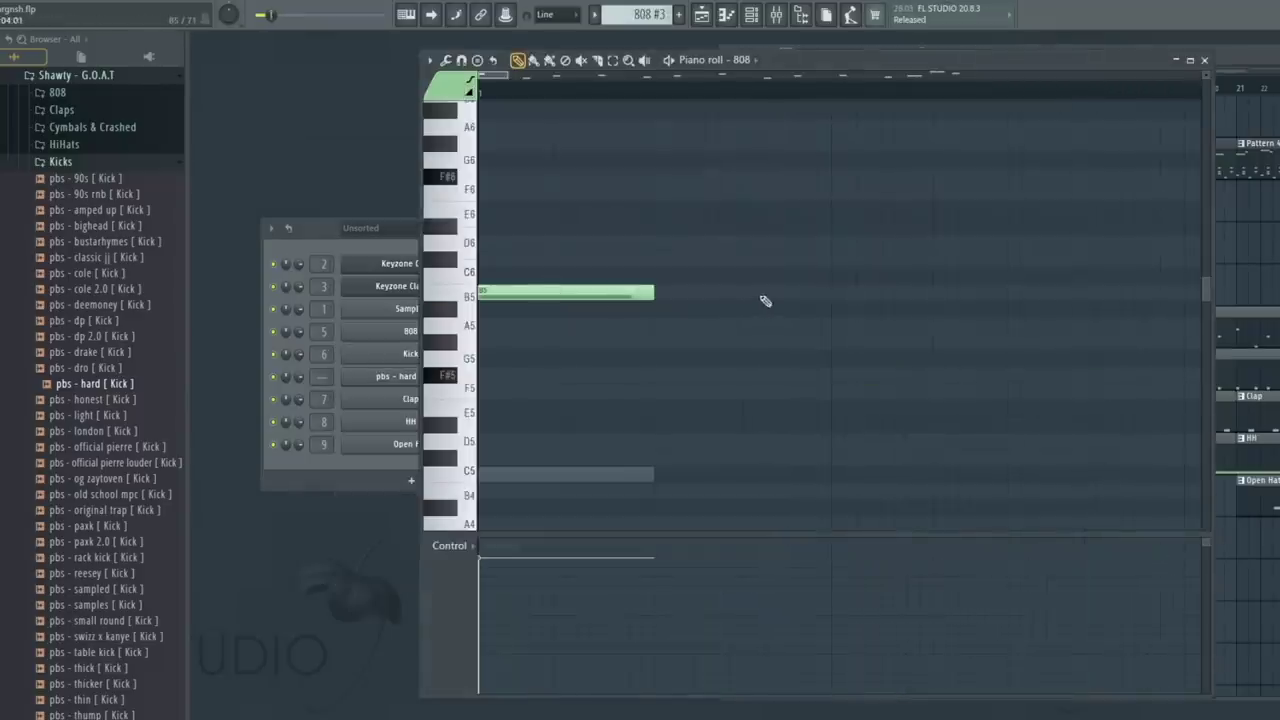
Add a short B5 slide note to the 808 #3 pattern using 1/6 step snap and place it over the middle of the first note
click(765, 301)
click(558, 14)
click(556, 80)
double_click(786, 292)
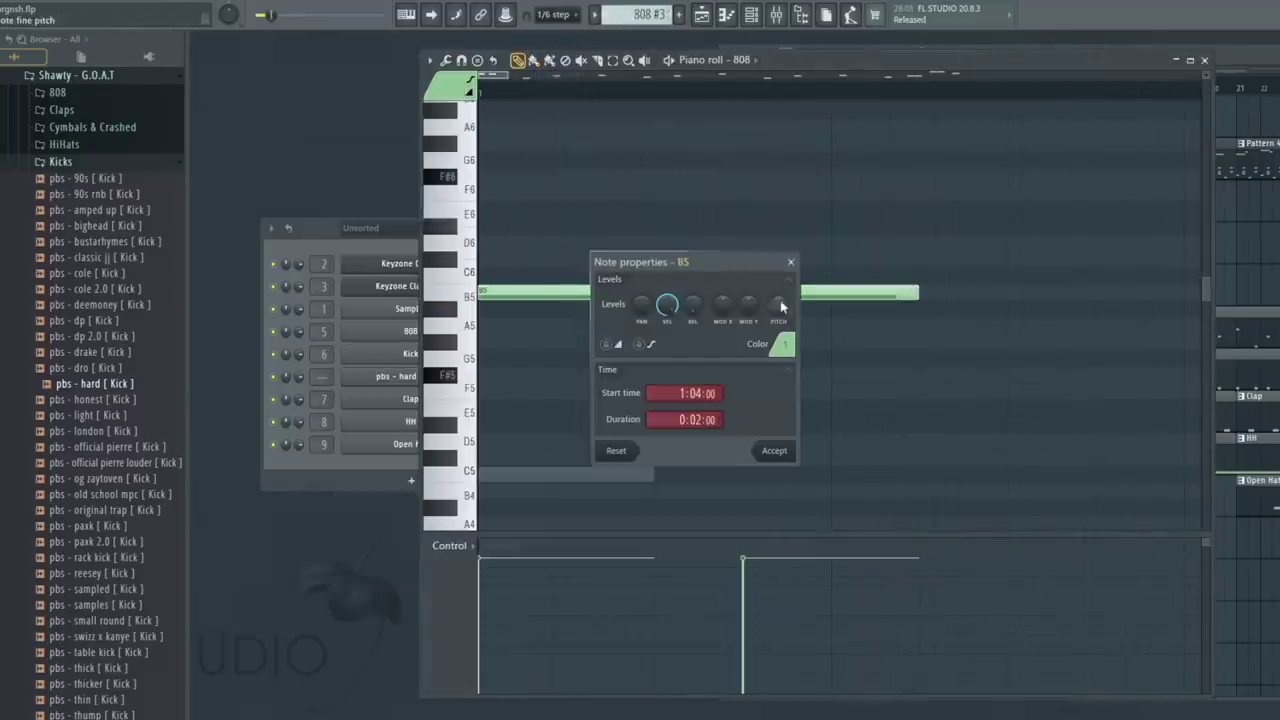
click(776, 450)
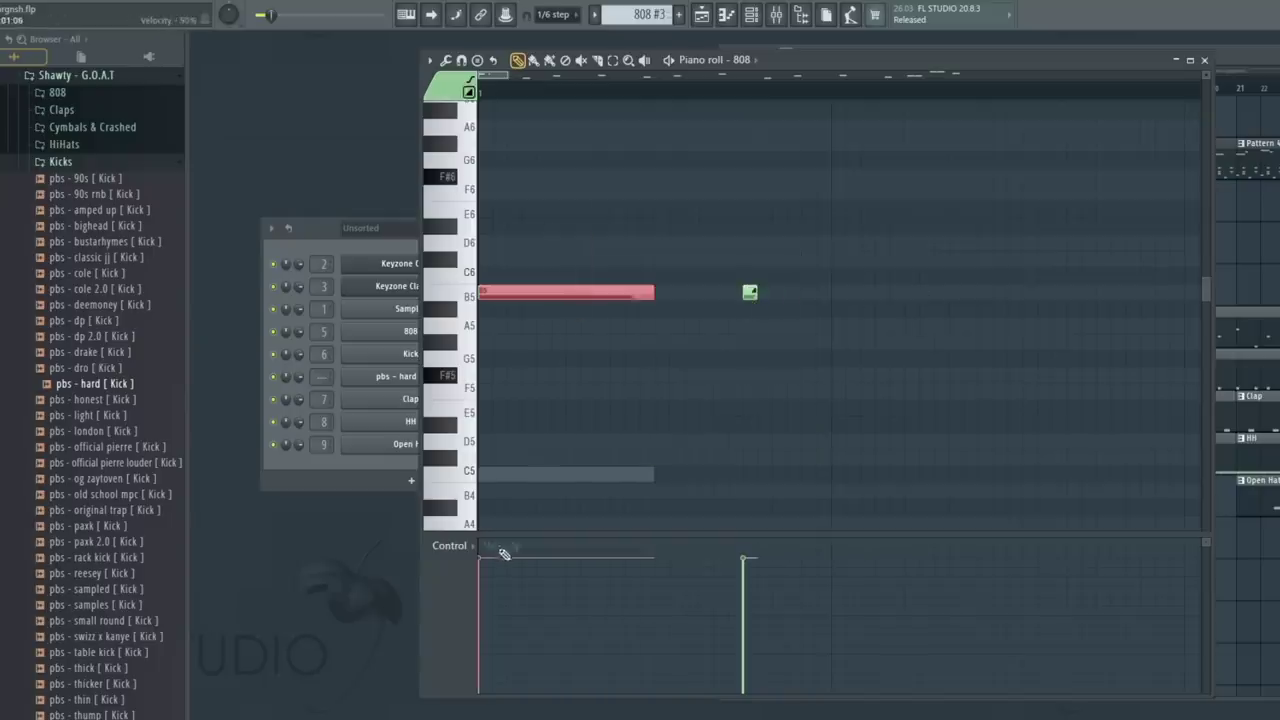
drag(750, 292, 634, 292)
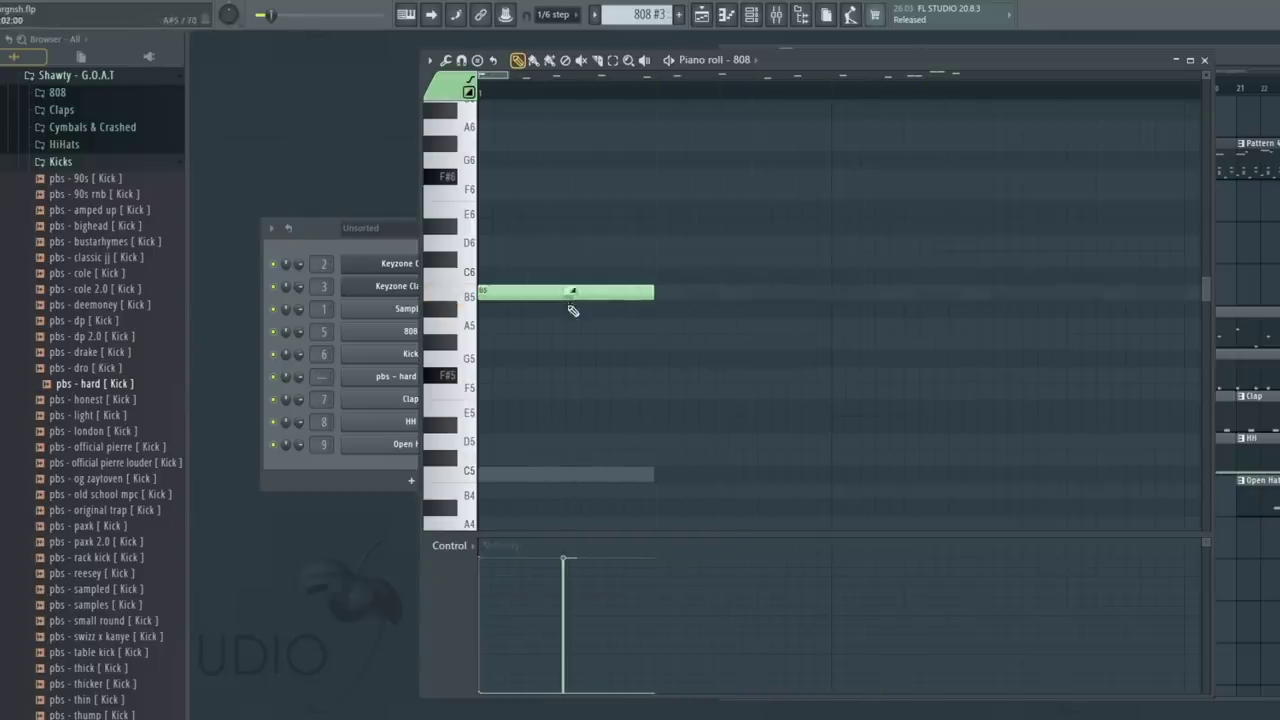